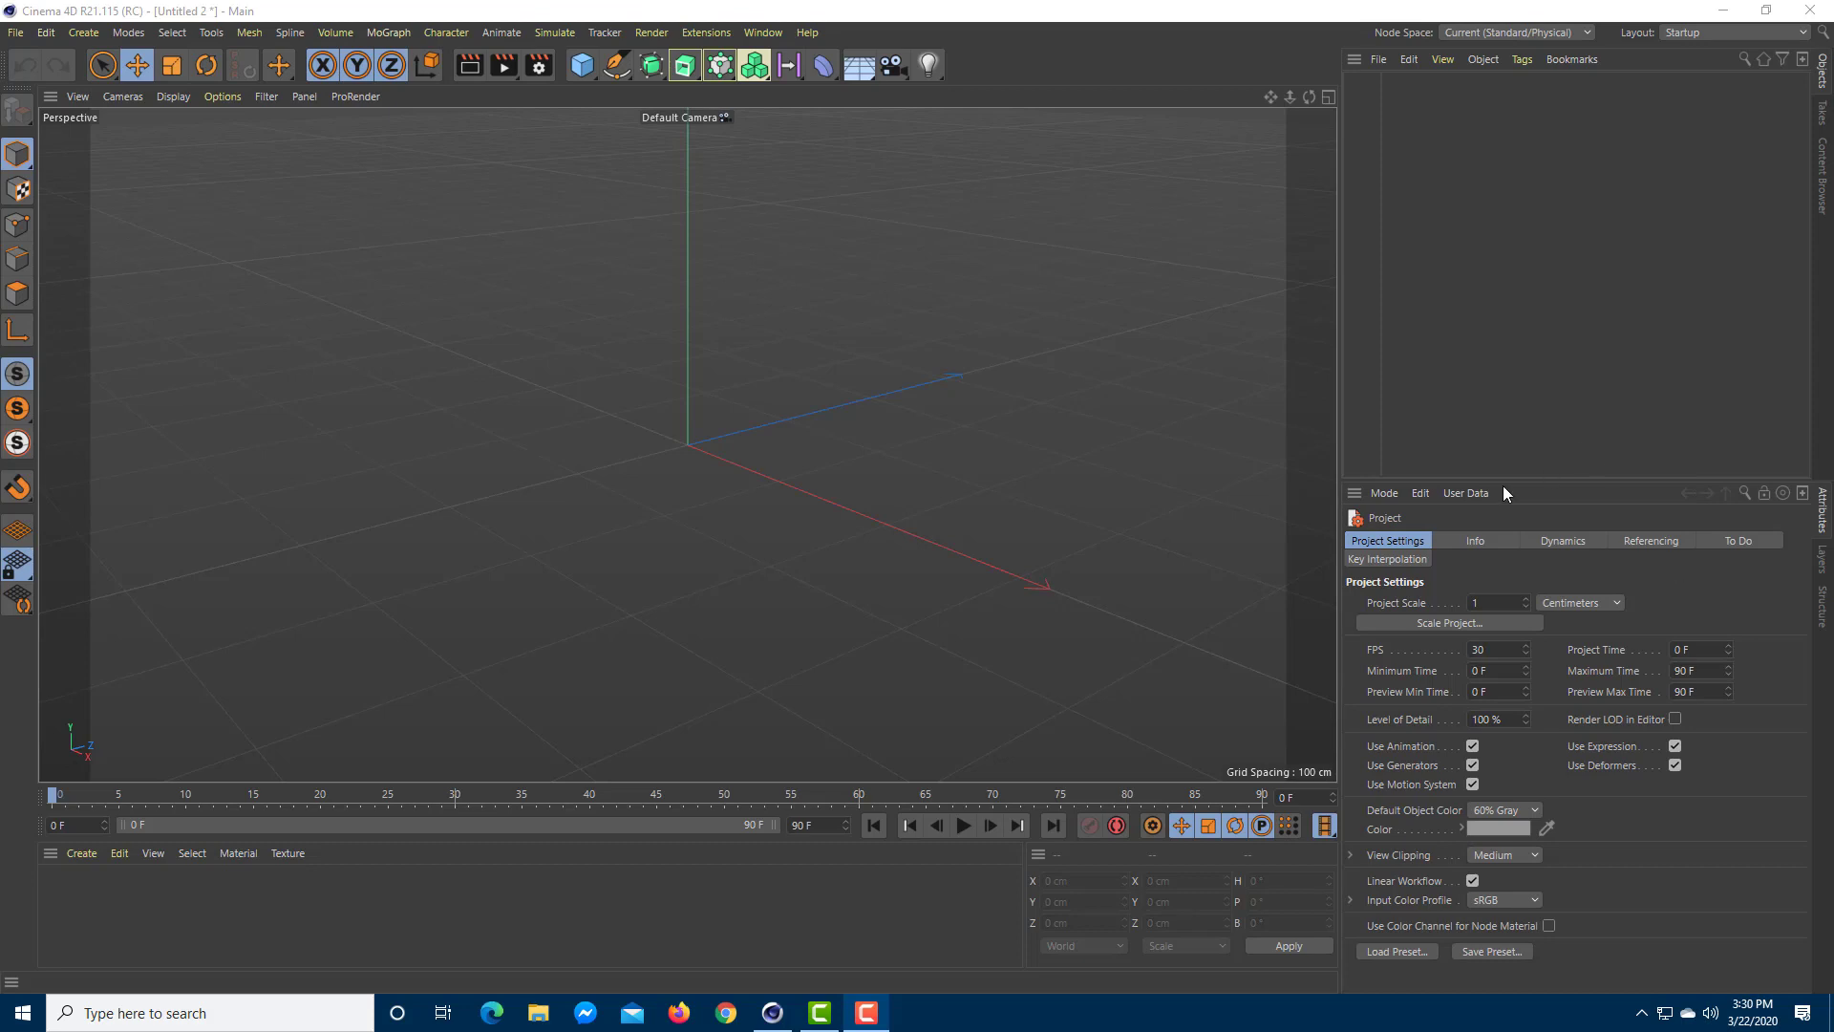
- Create a PyroCluster material and a PyroCluster VolumeTracer material
left_click_drag(728, 489, 675, 258, "alt")
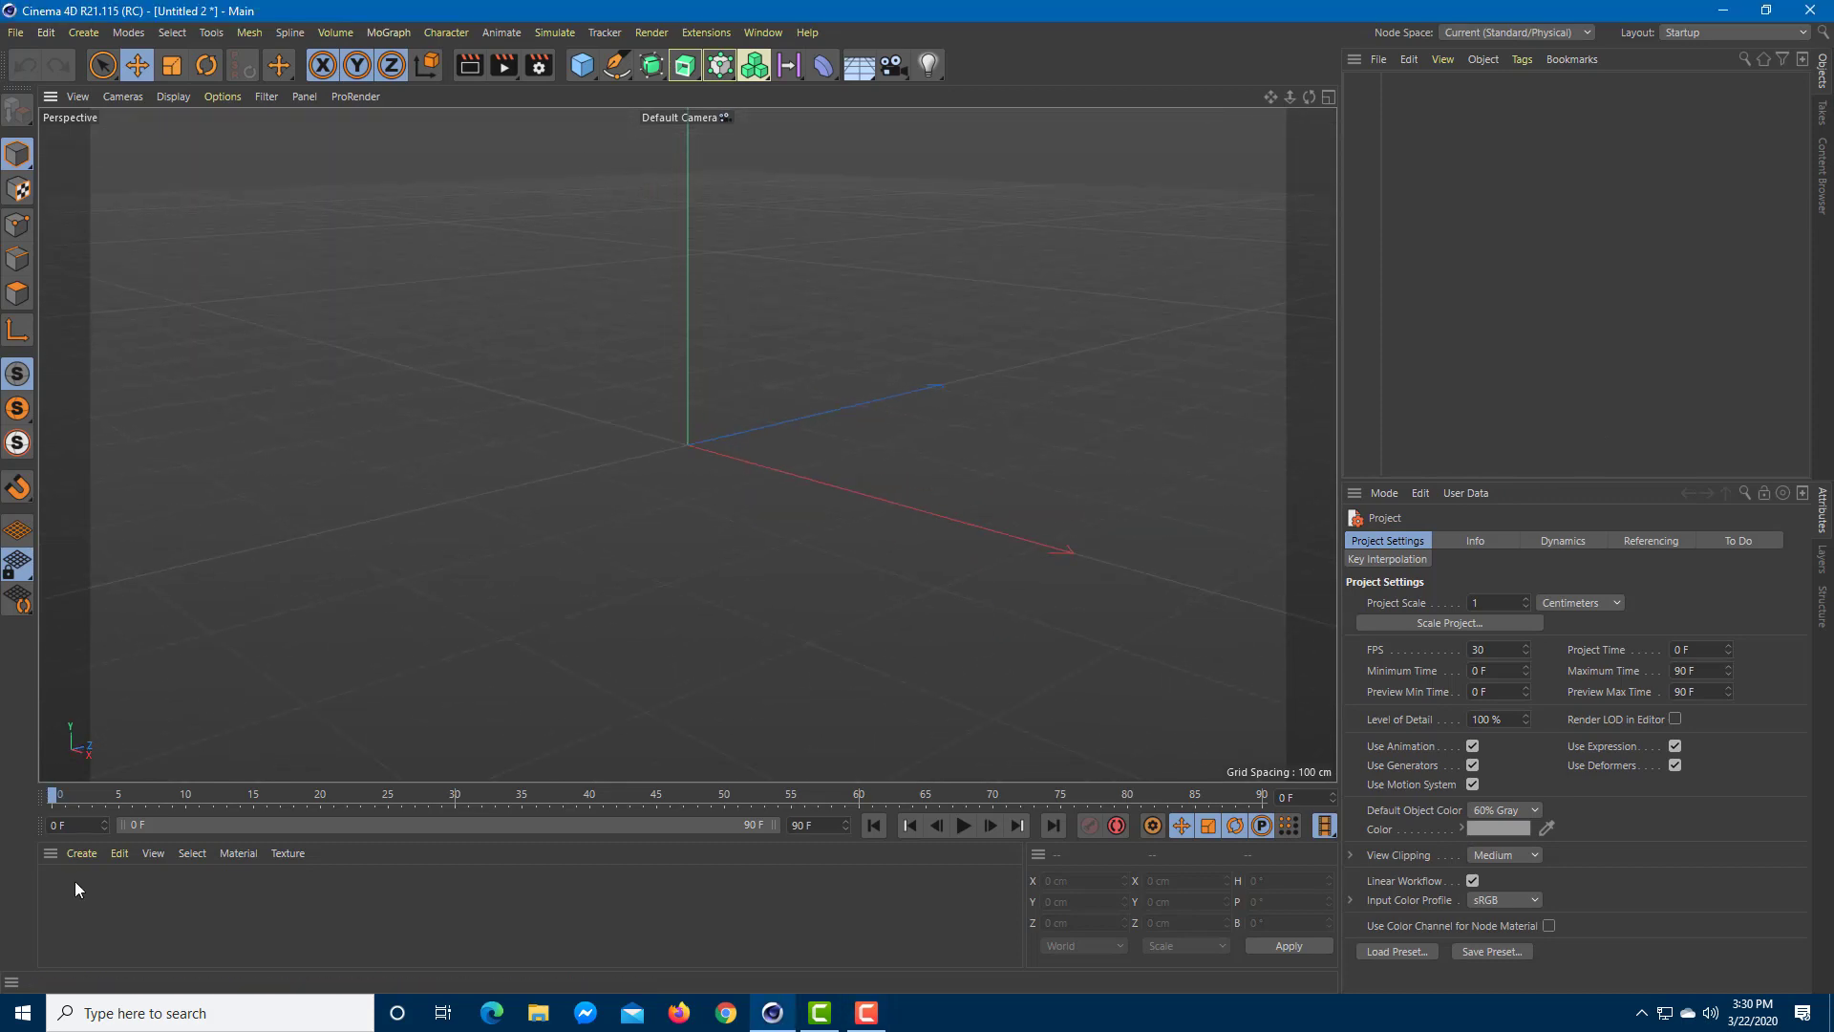
left_click(81, 854)
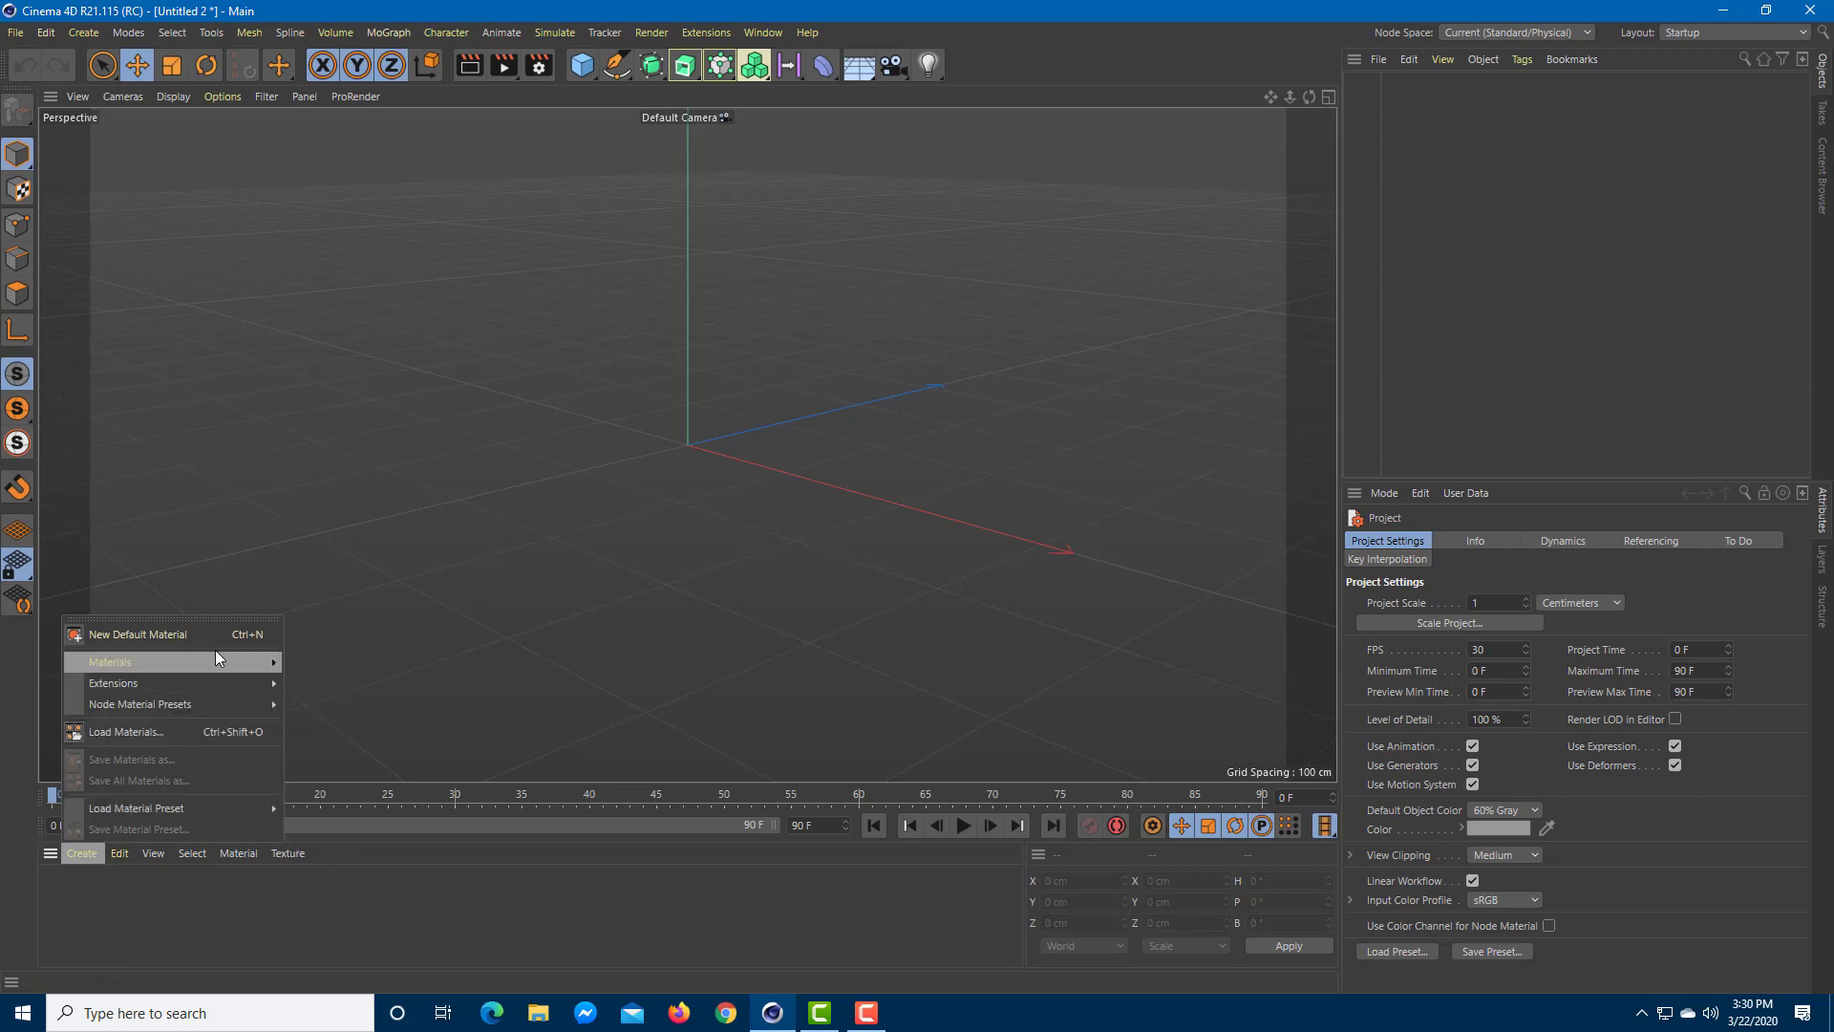
mouse_move(219, 660)
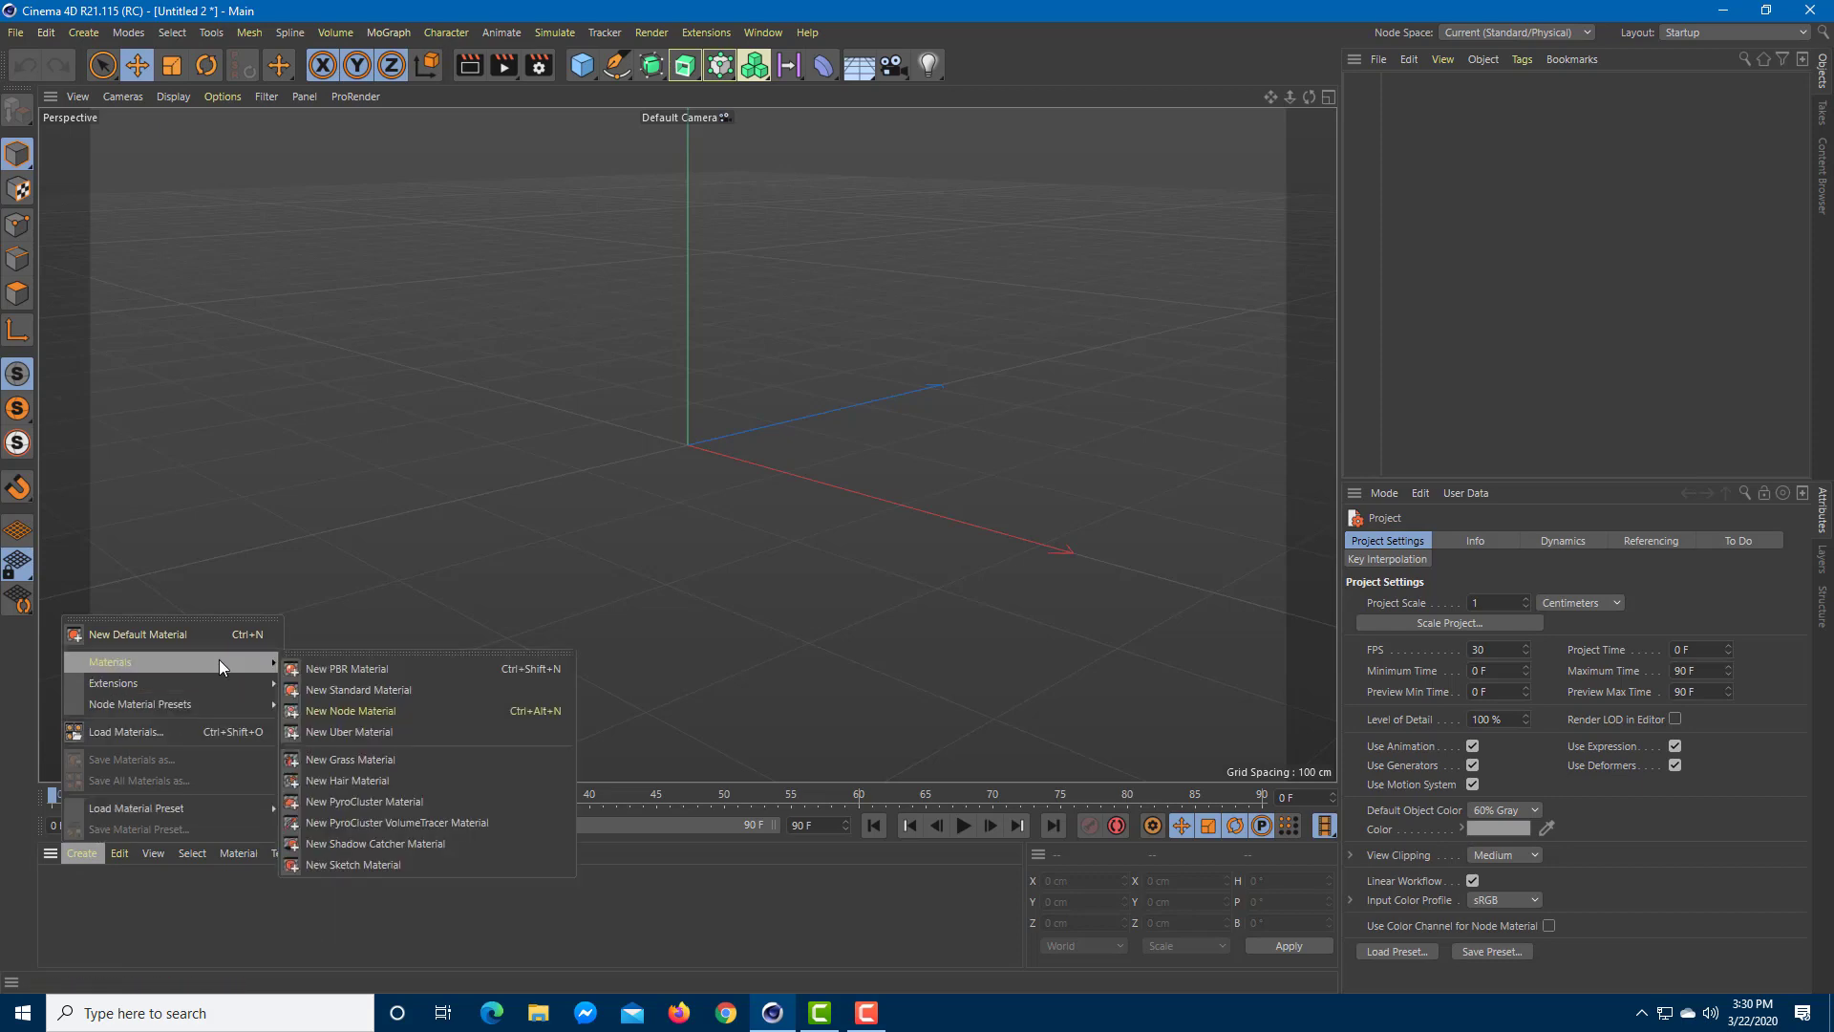
left_click(373, 804)
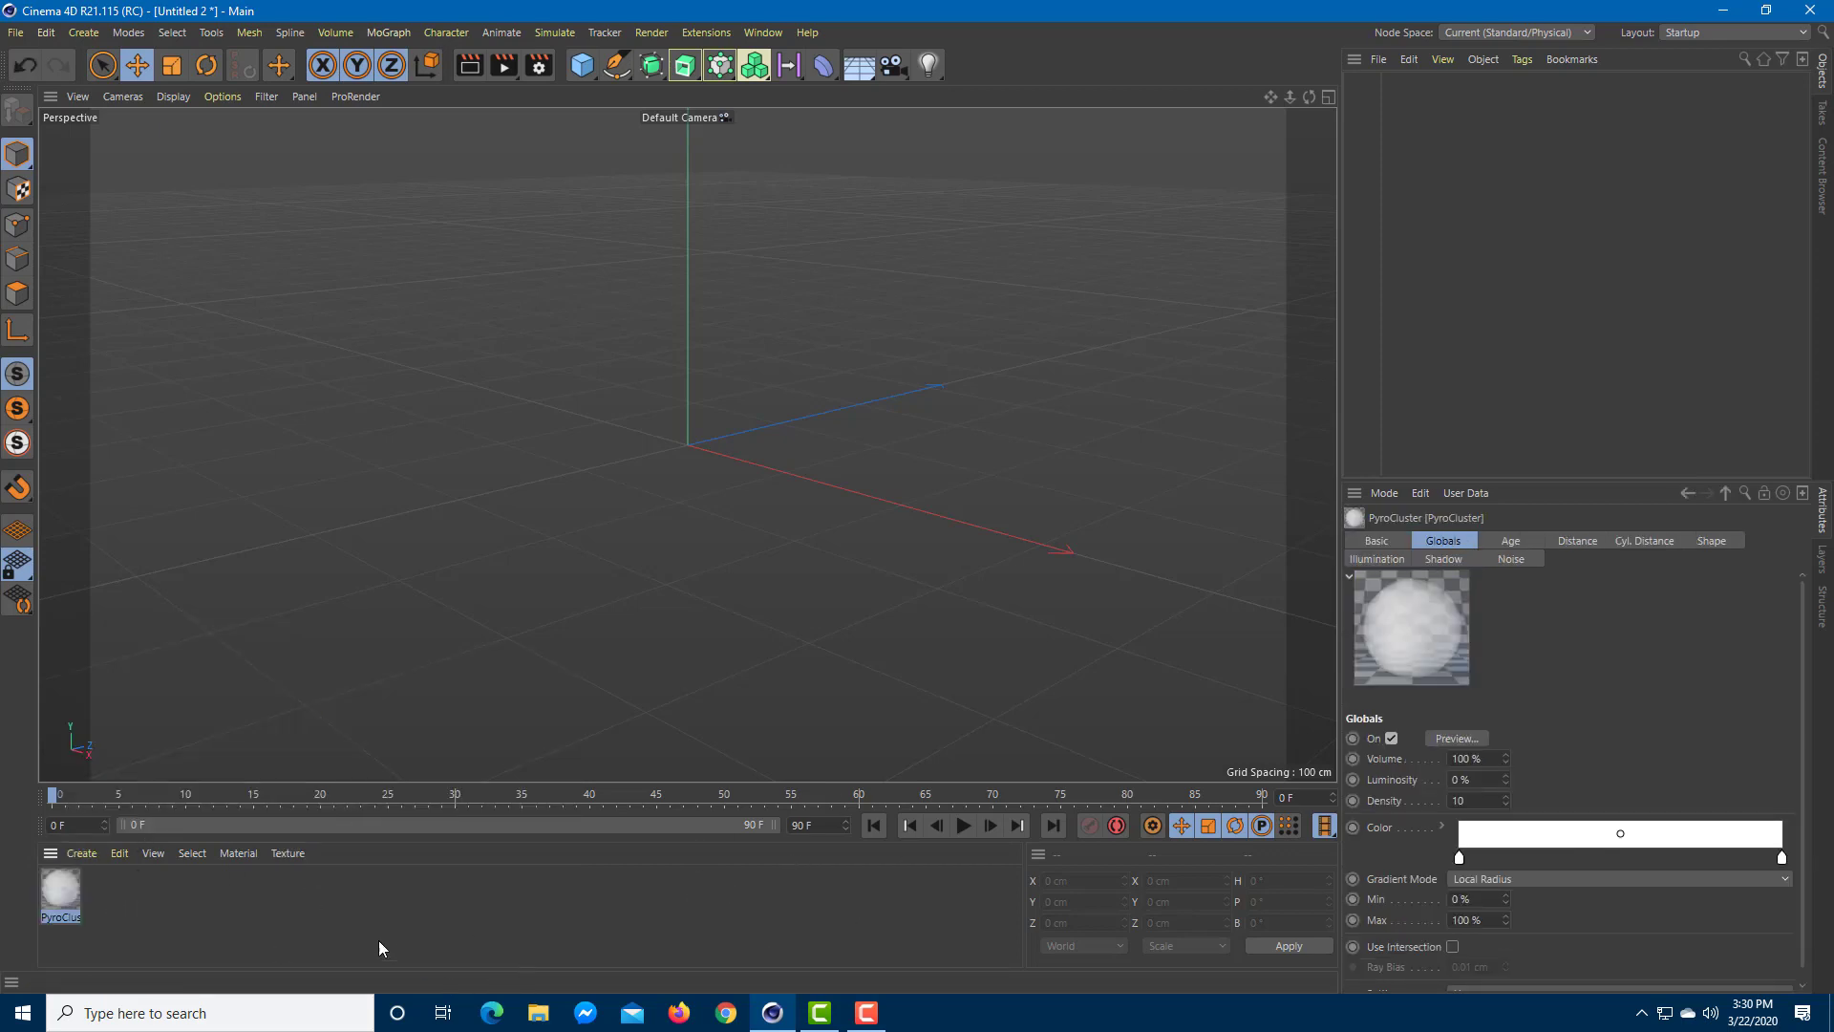
left_click(77, 851)
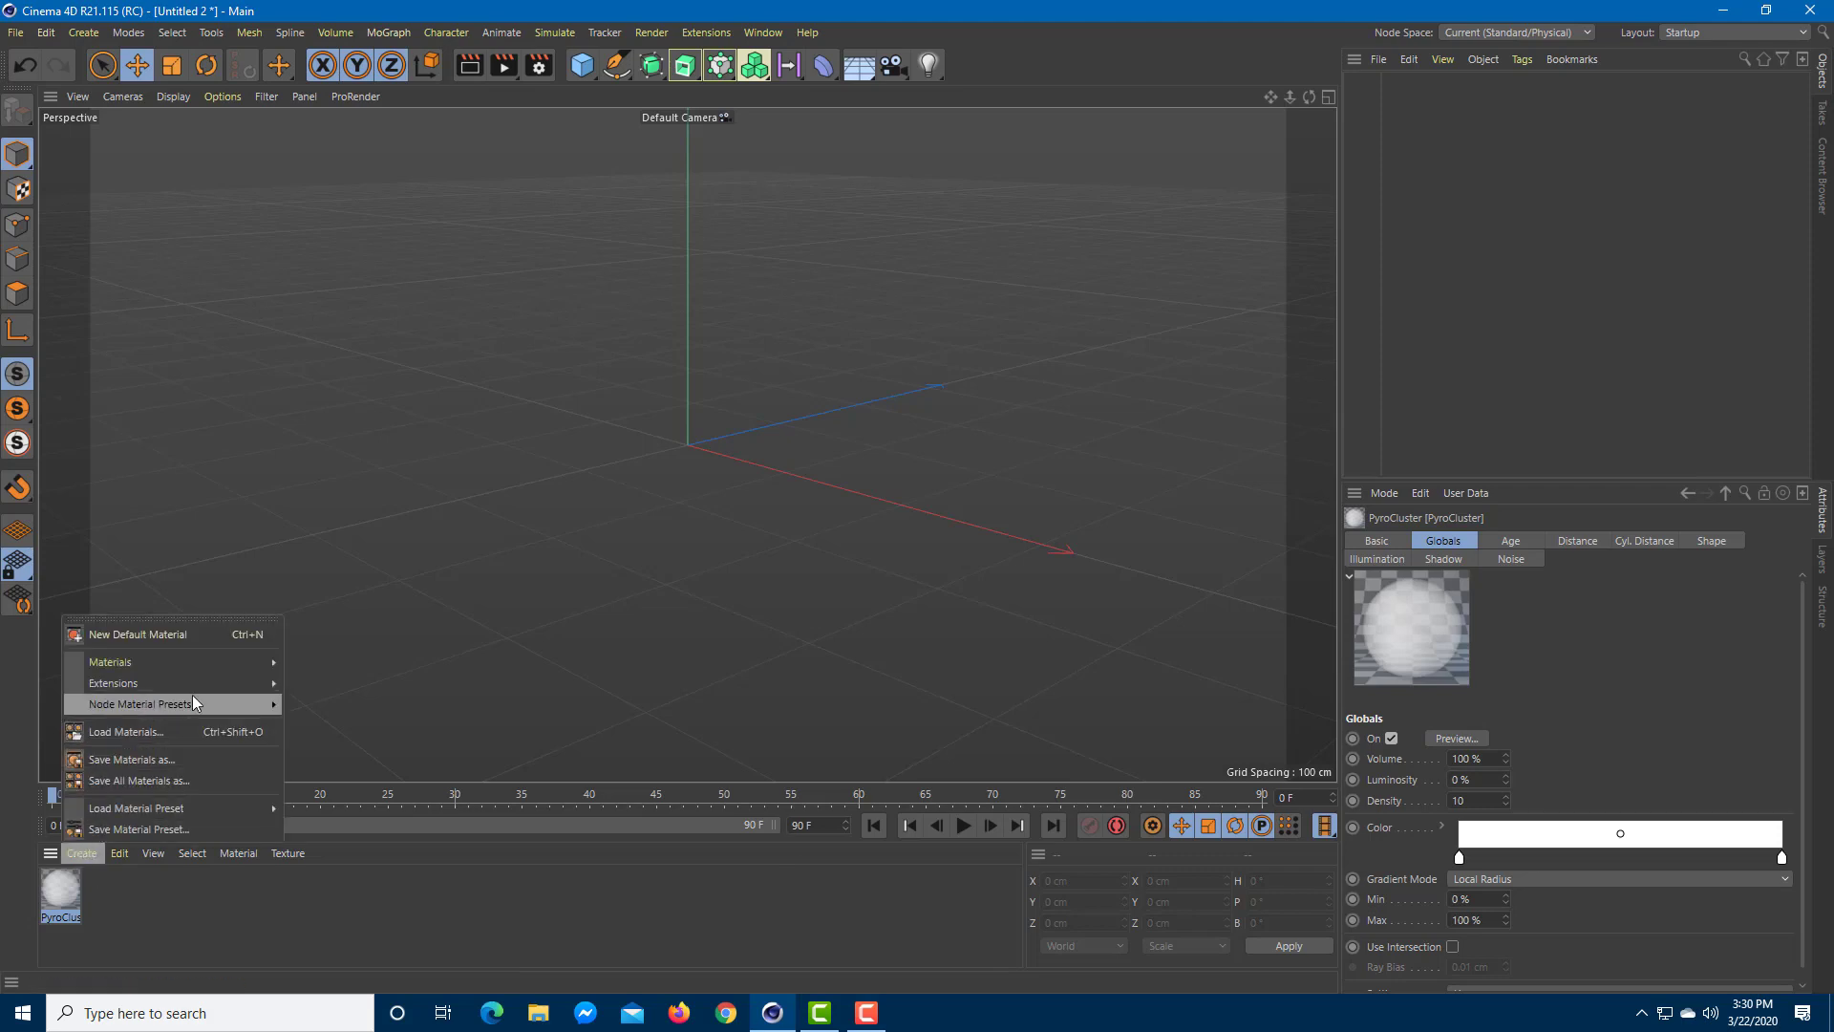
mouse_move(225, 661)
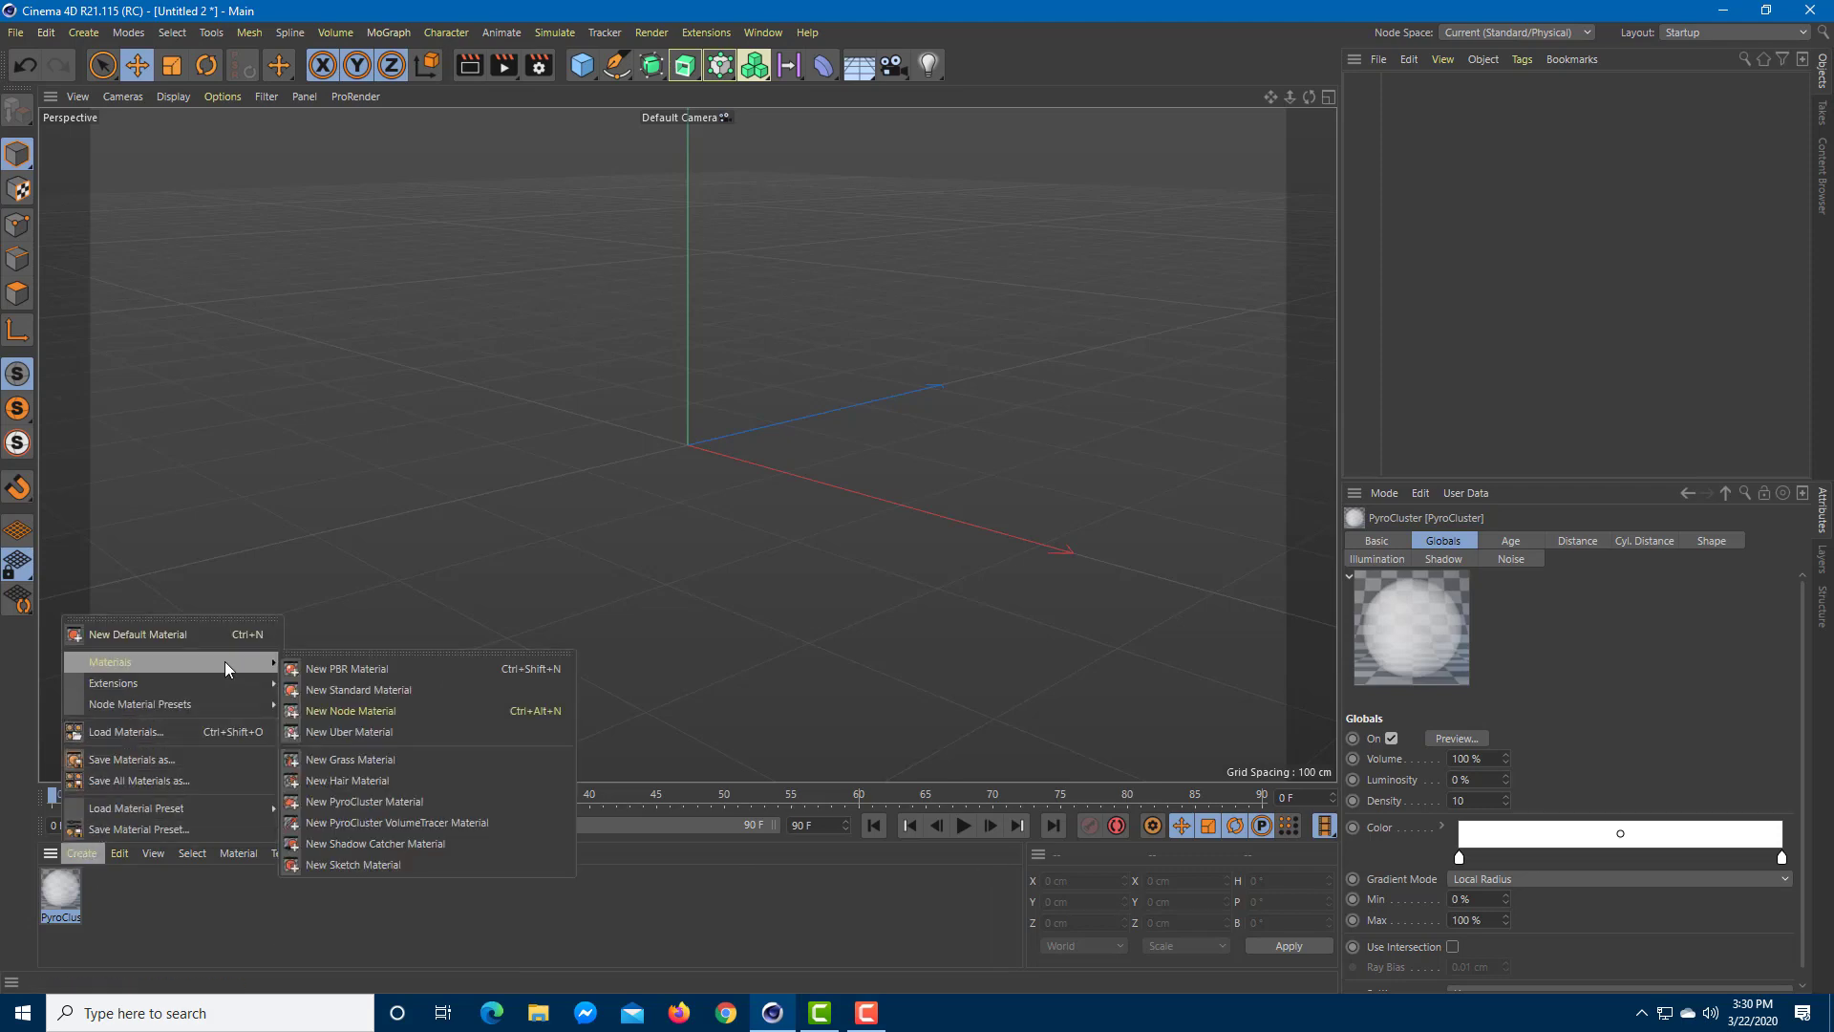
left_click(447, 824)
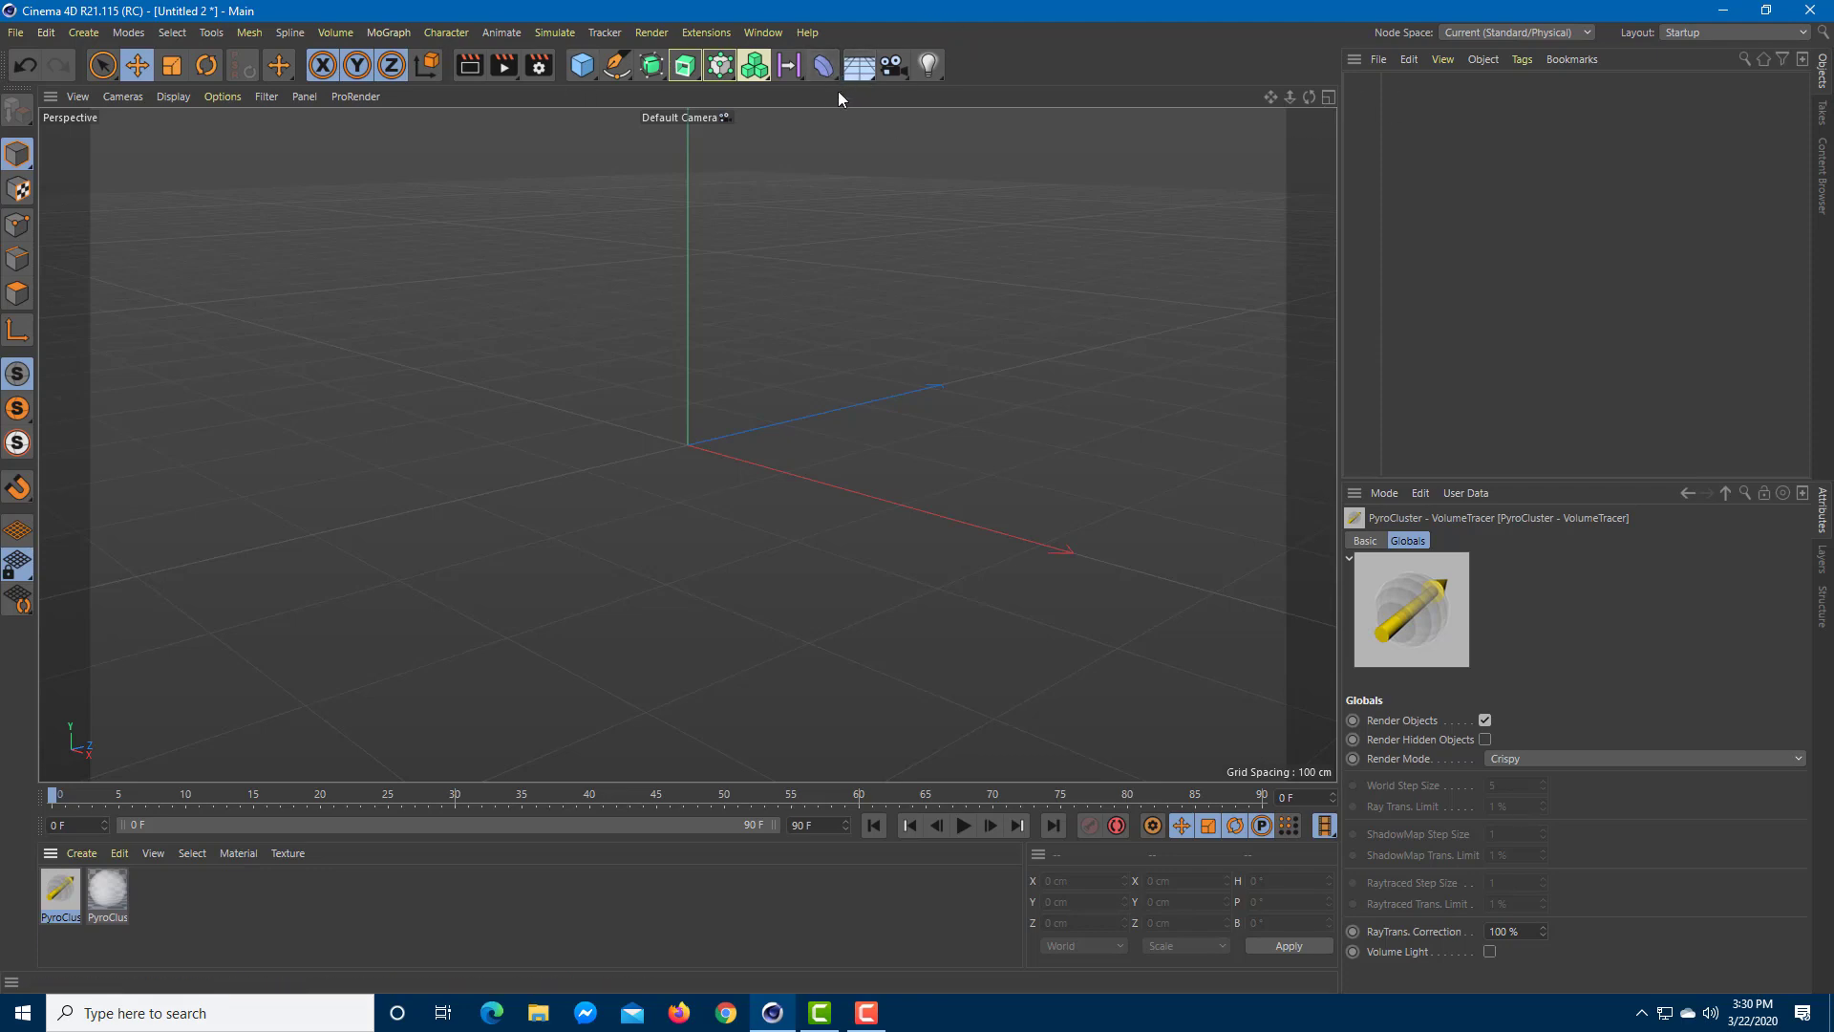
- Add an Environment object and a particle Emitter to the scene
left_click(860, 71)
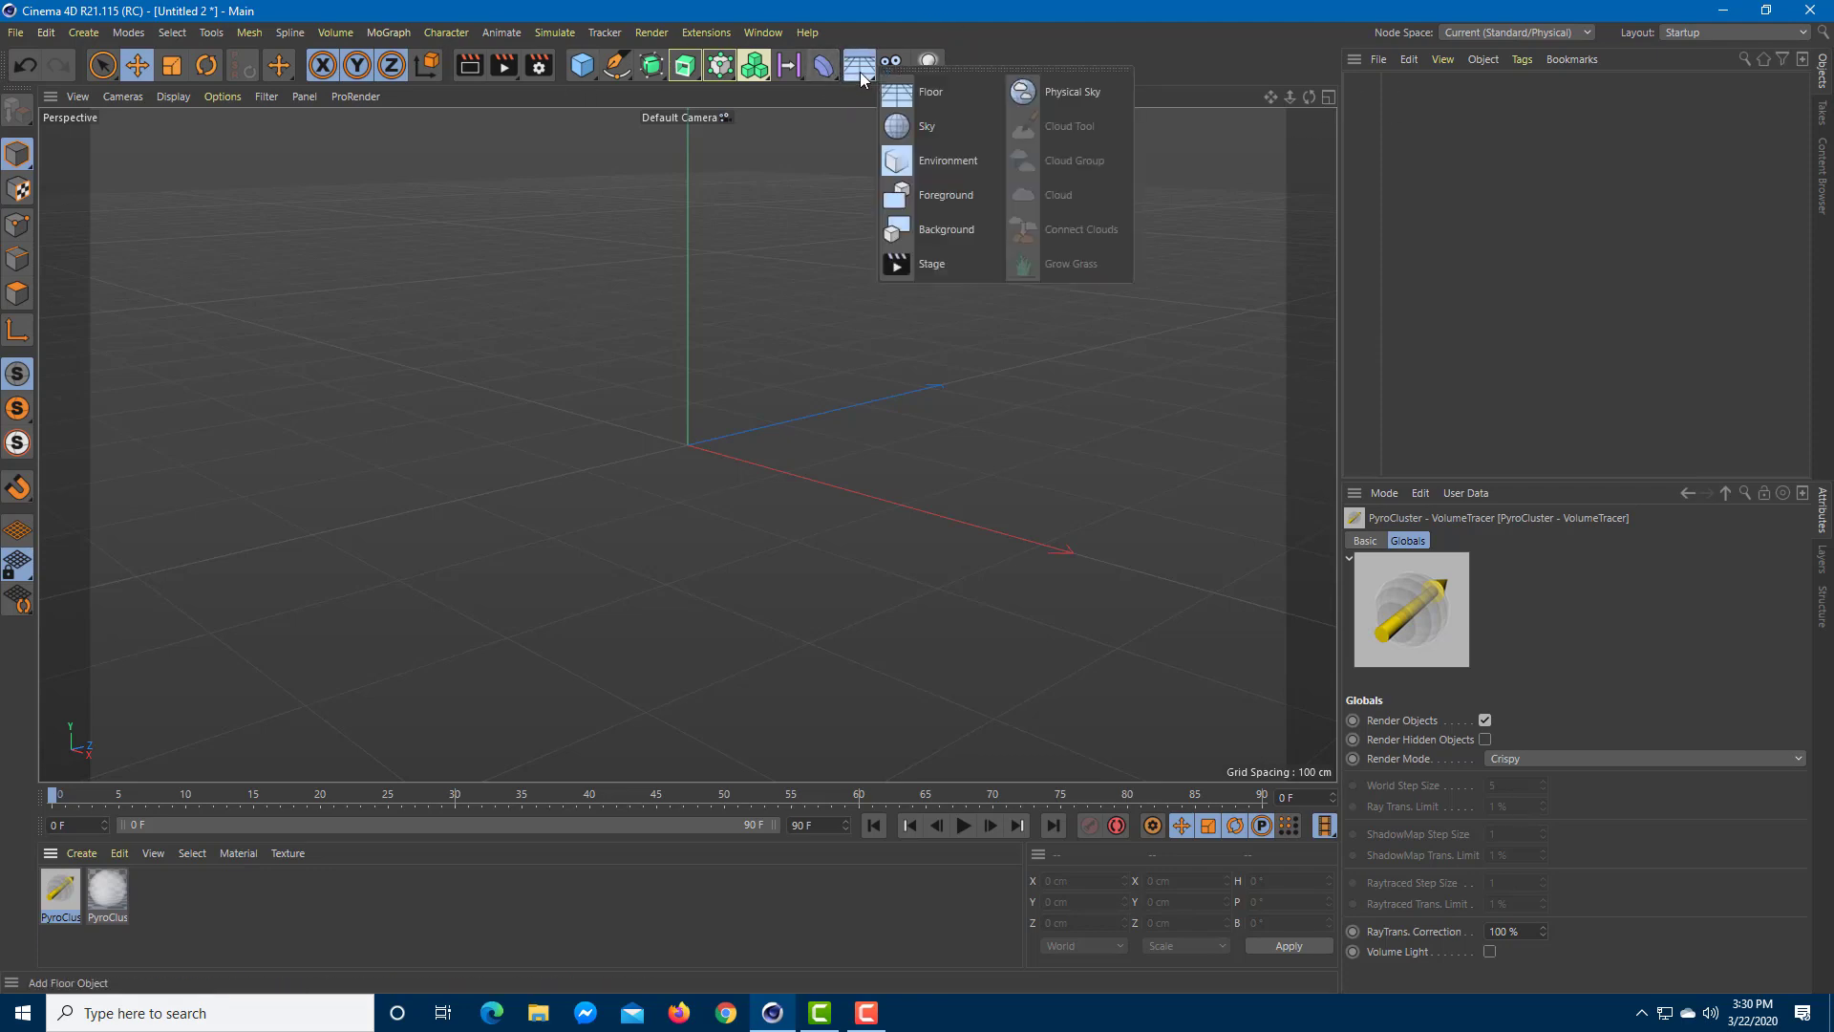
left_click(994, 160)
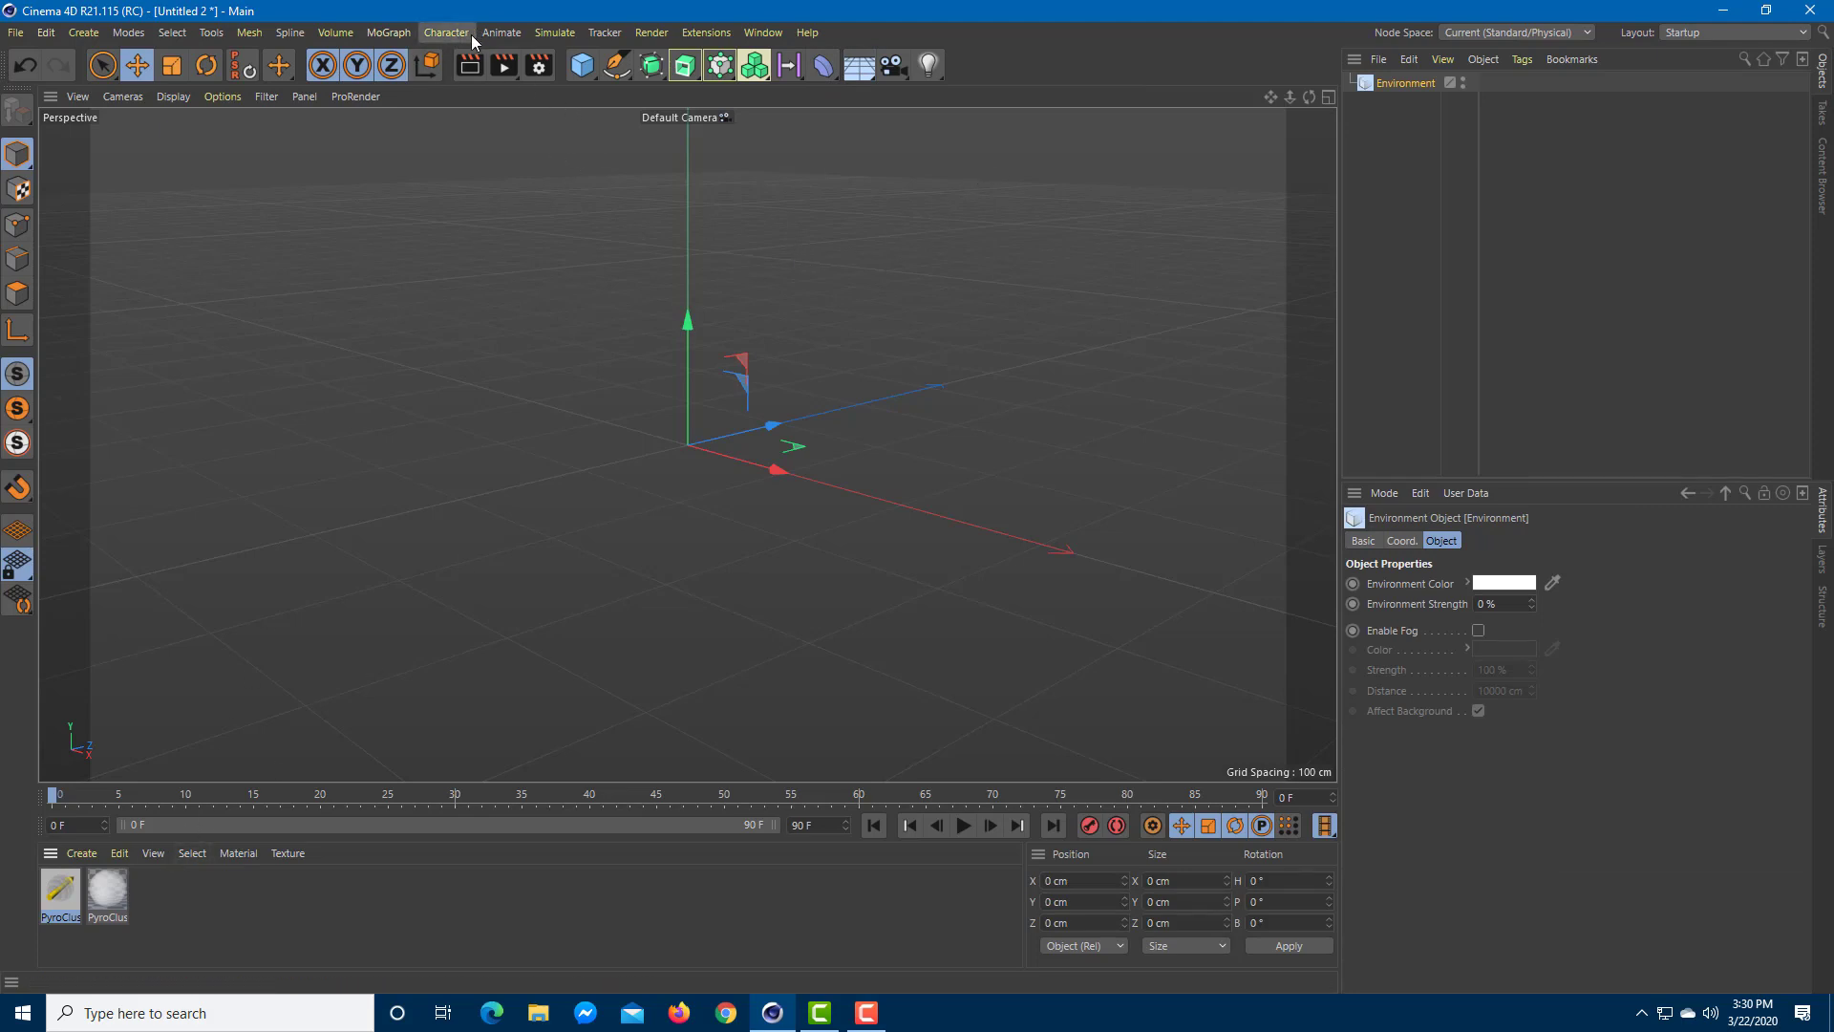
left_click(555, 32)
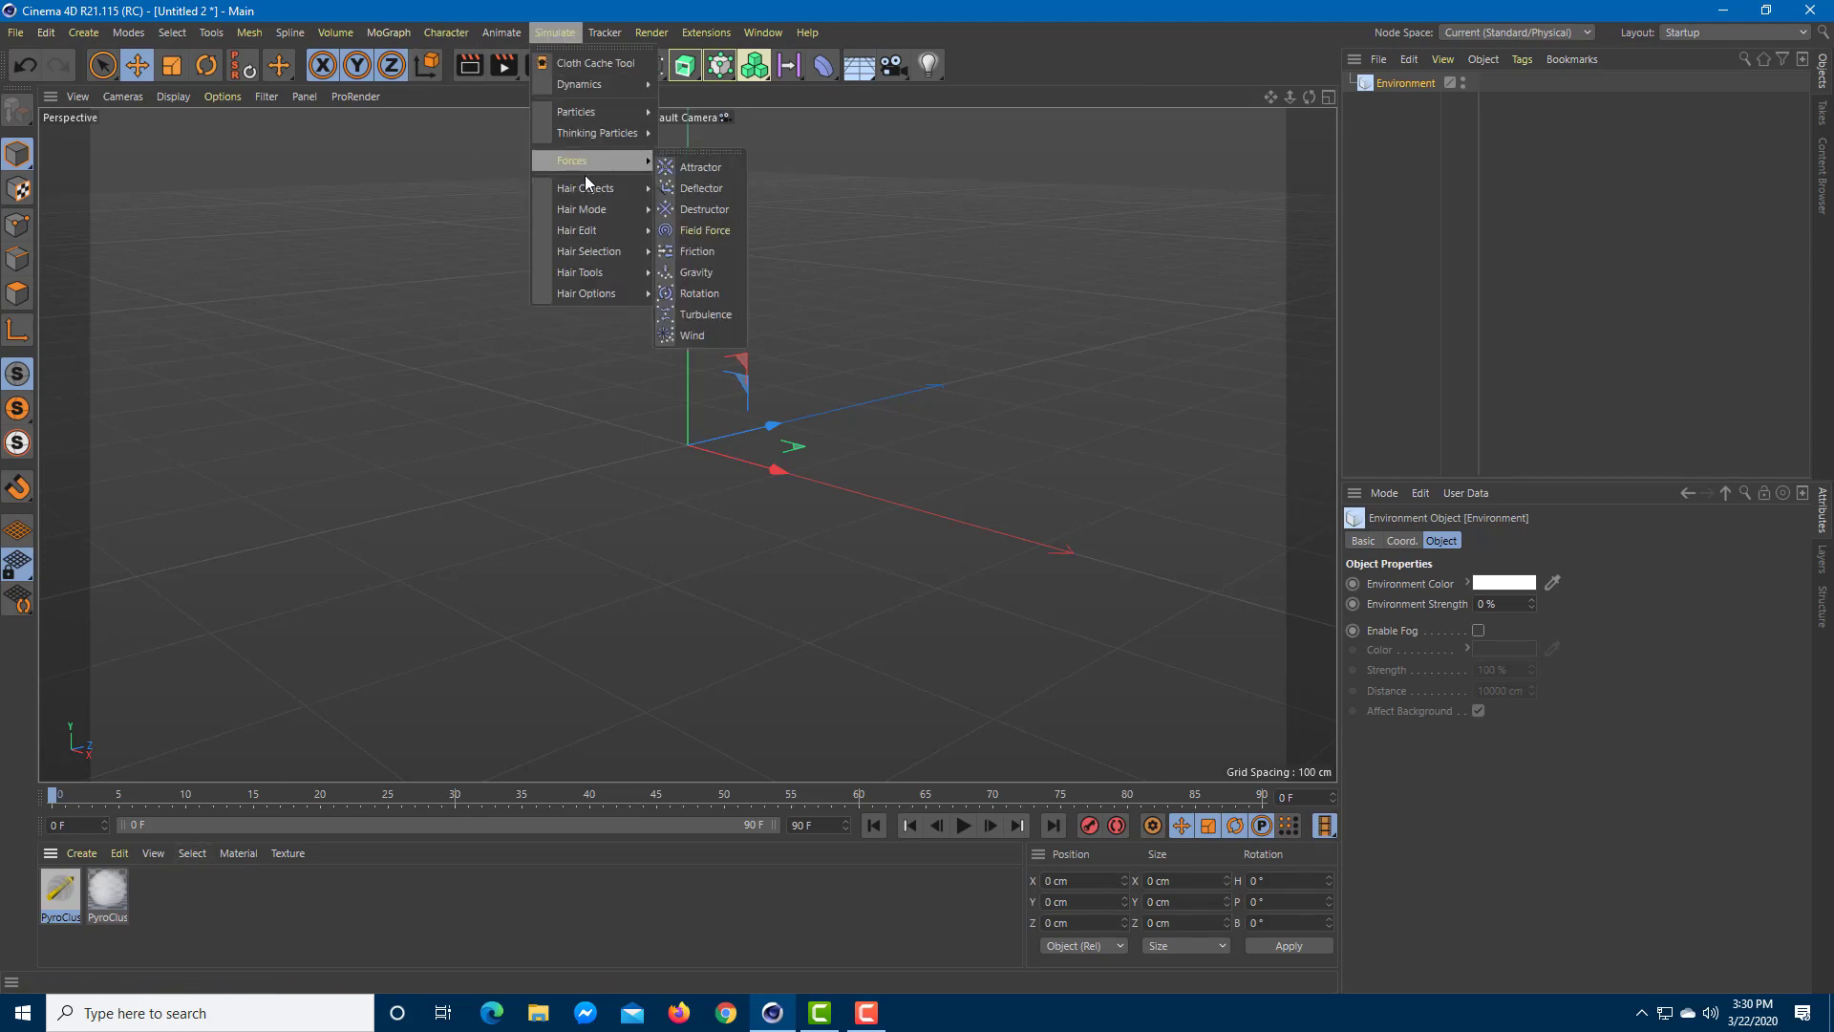
mouse_move(605, 113)
left_click(716, 121)
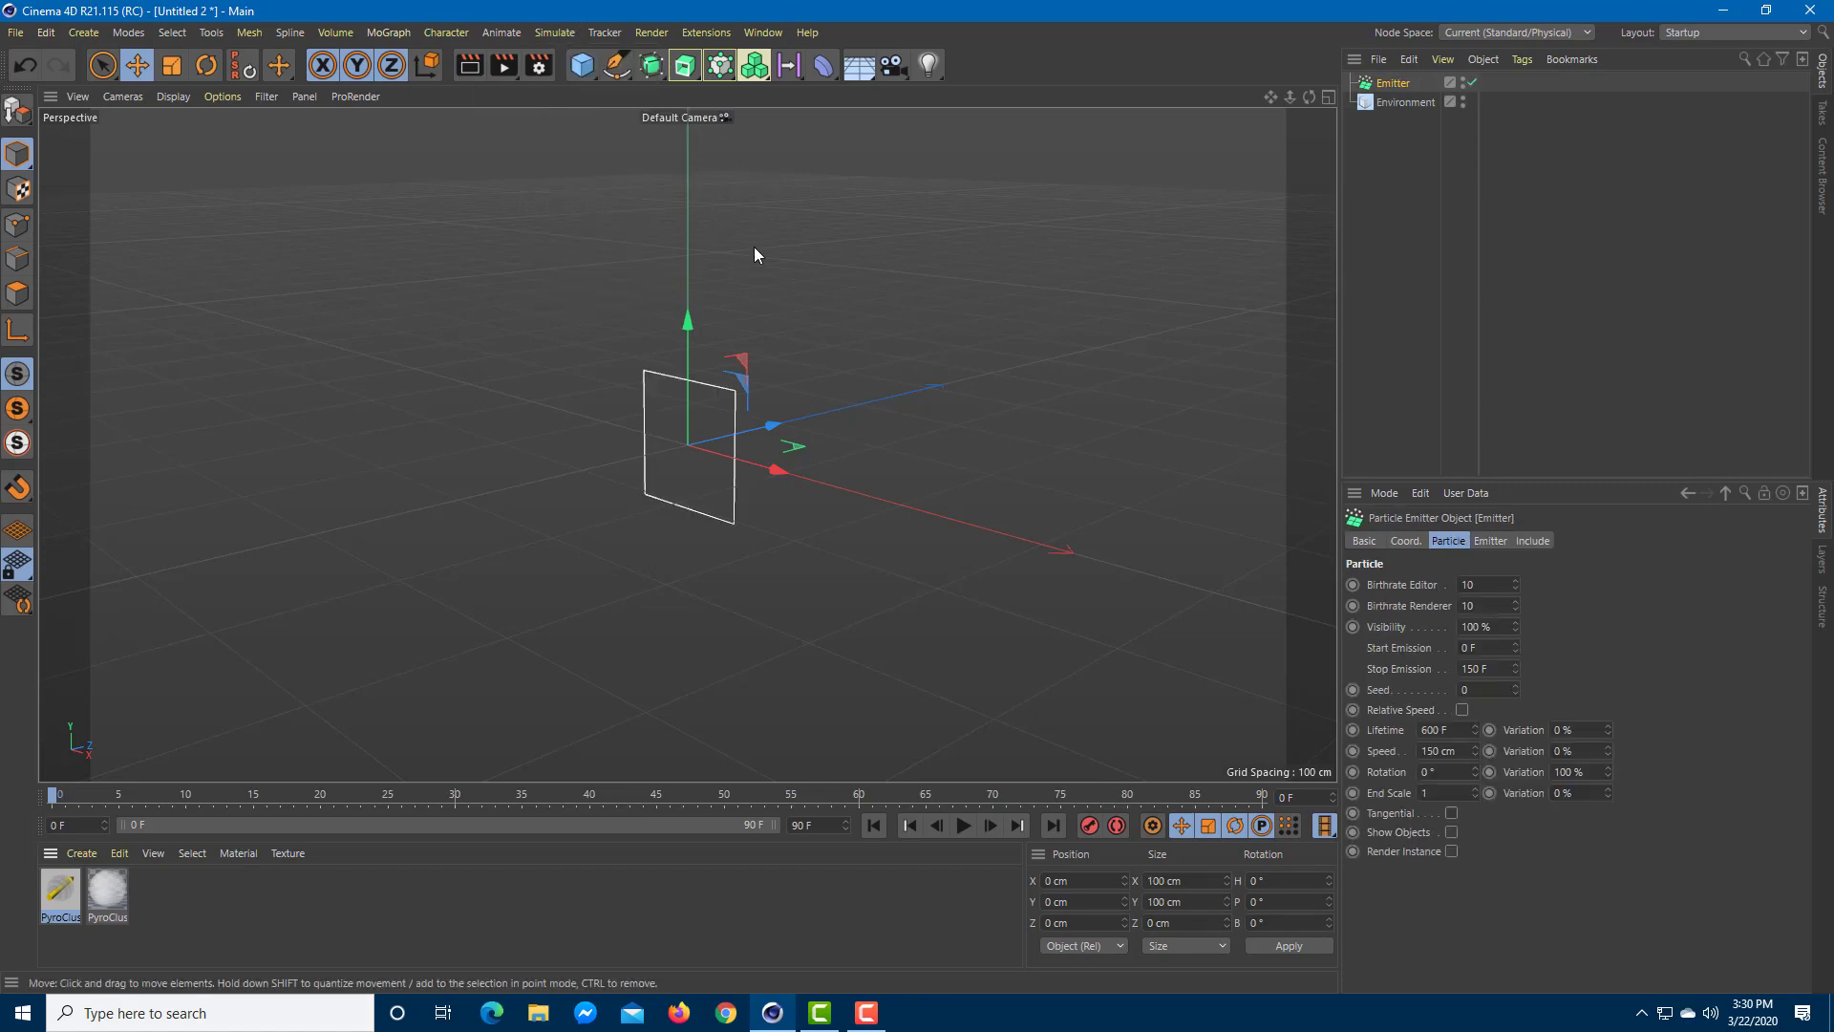
left_click(174, 65)
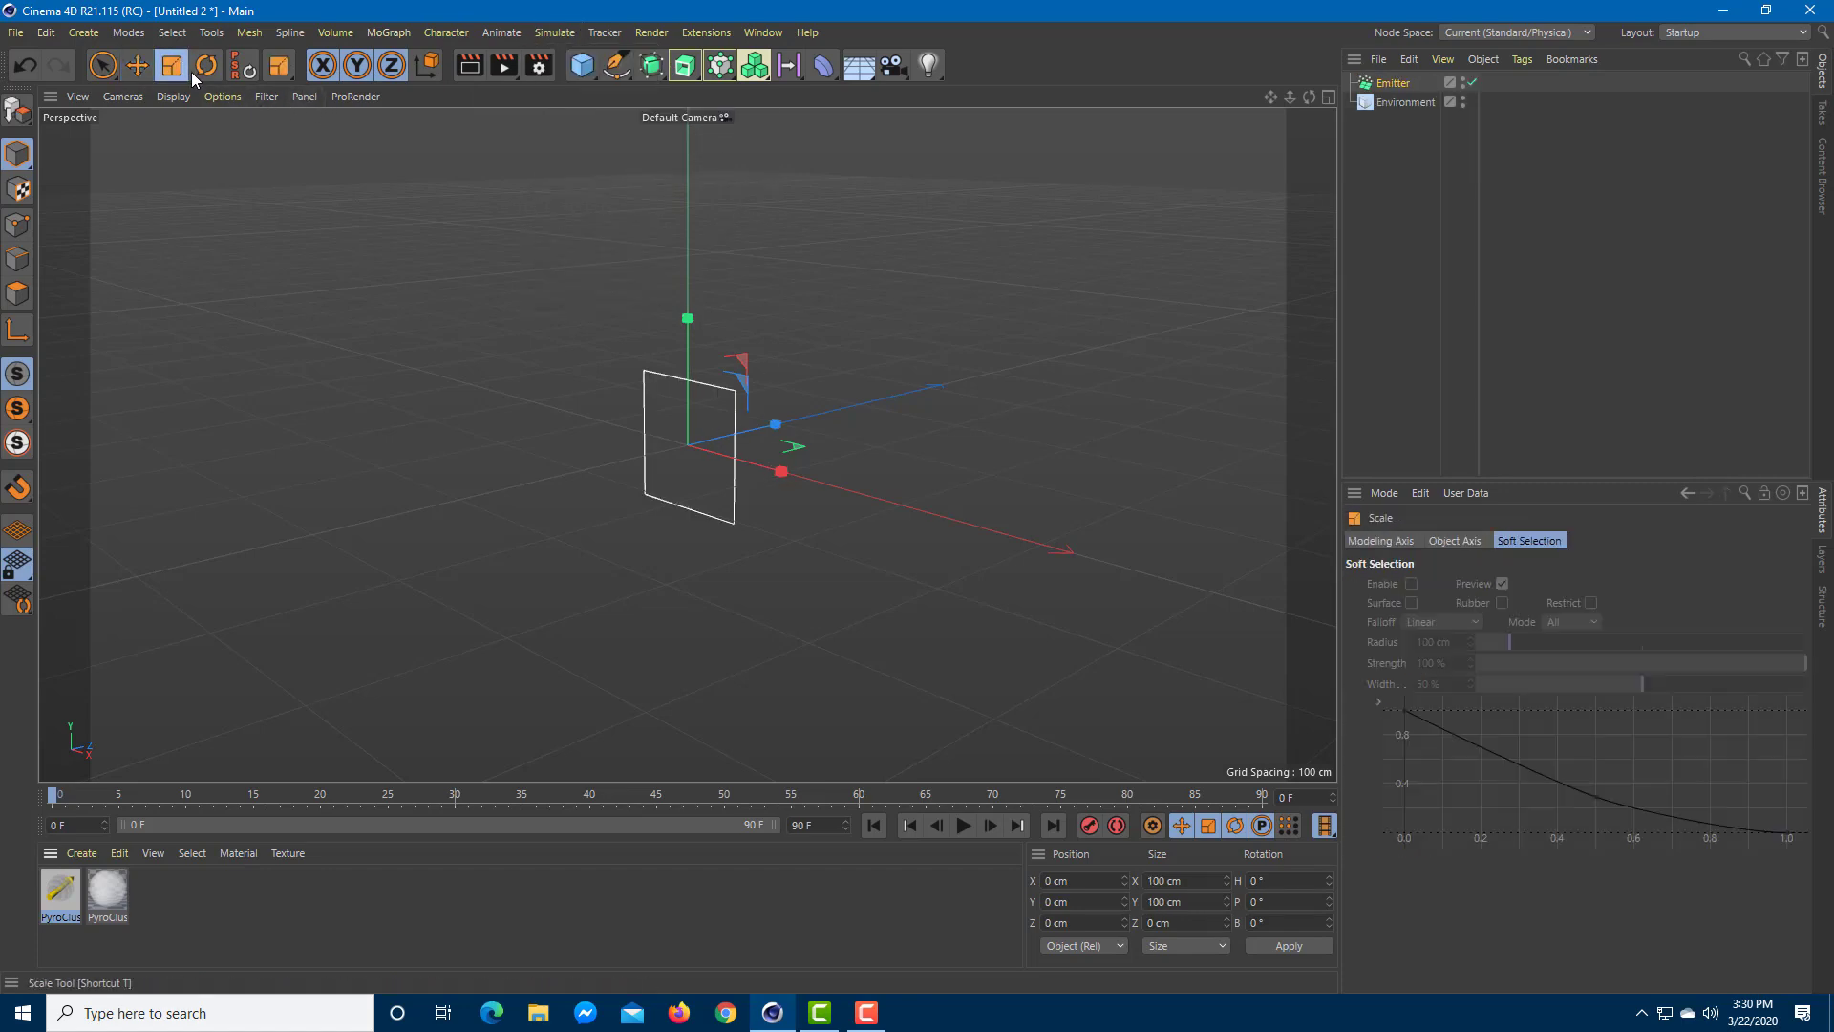
left_click(206, 65)
left_click_drag(653, 401, 663, 479)
key("ctrl+z")
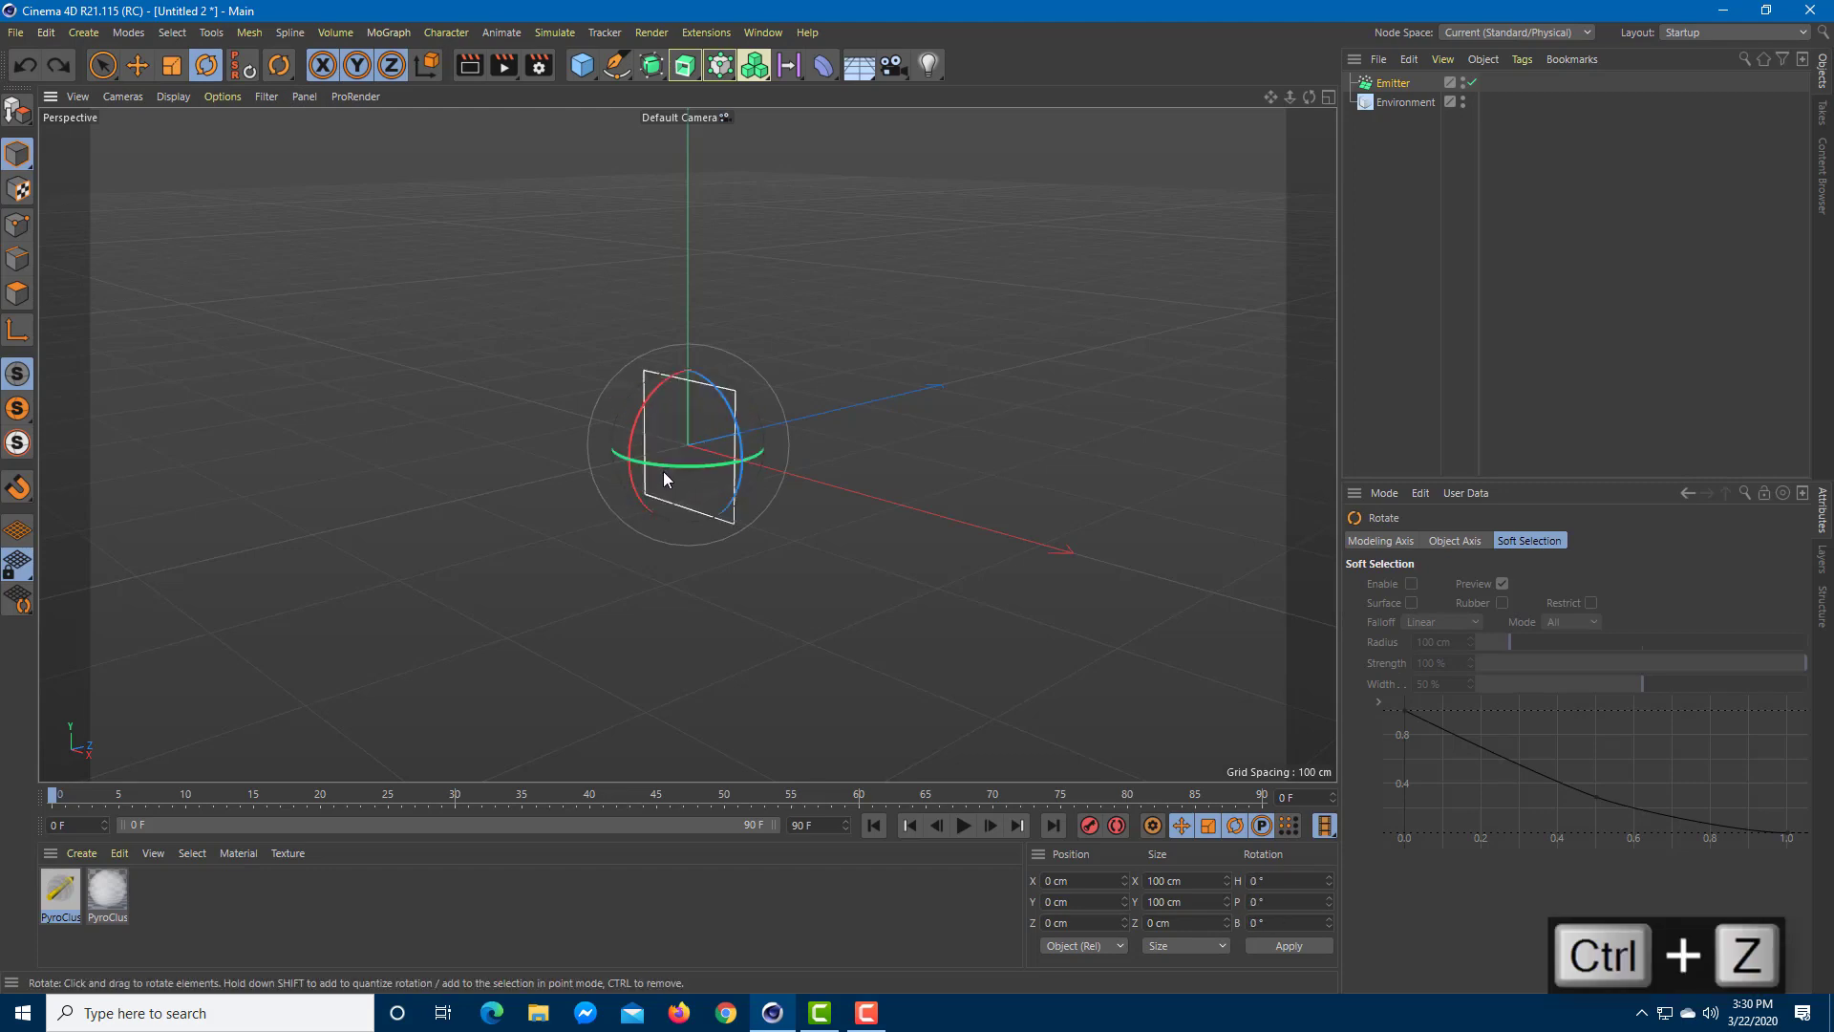
- Set the emitter's pitch rotation (R.P) to 90° so that it emits upward
left_click(1447, 541)
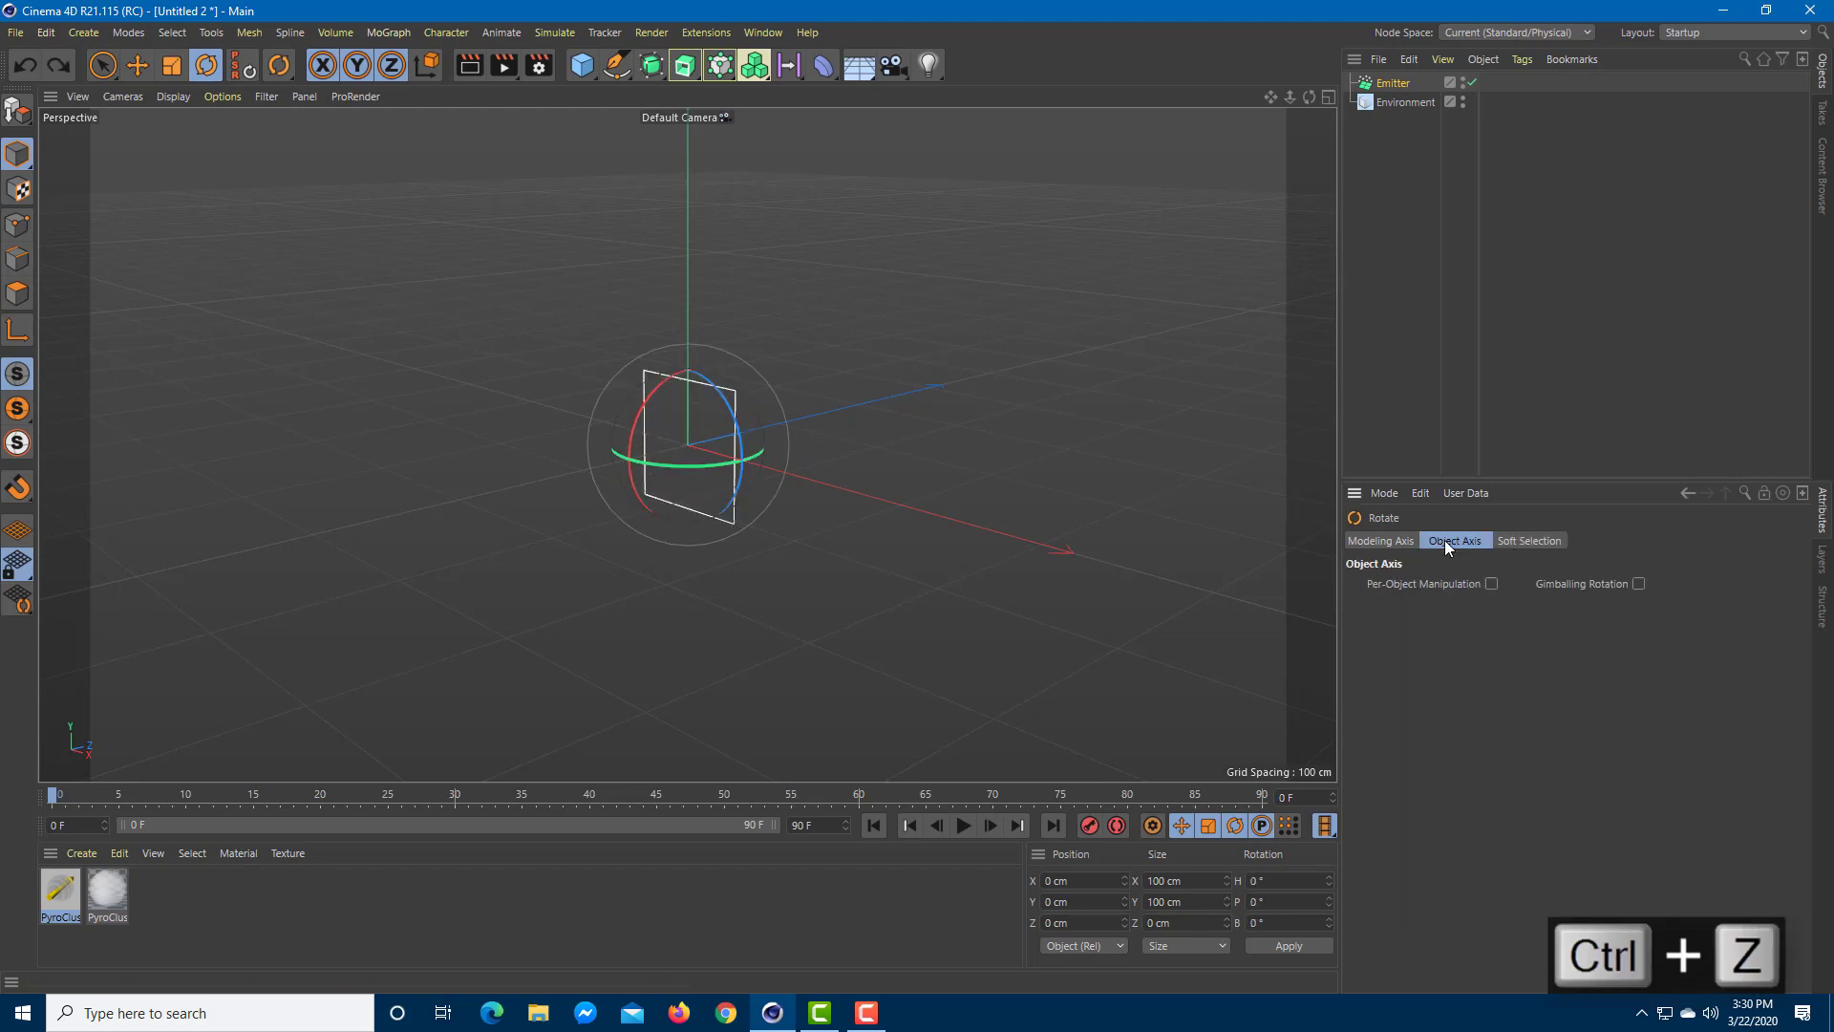
left_click(1375, 540)
left_click(594, 435)
left_click(654, 409)
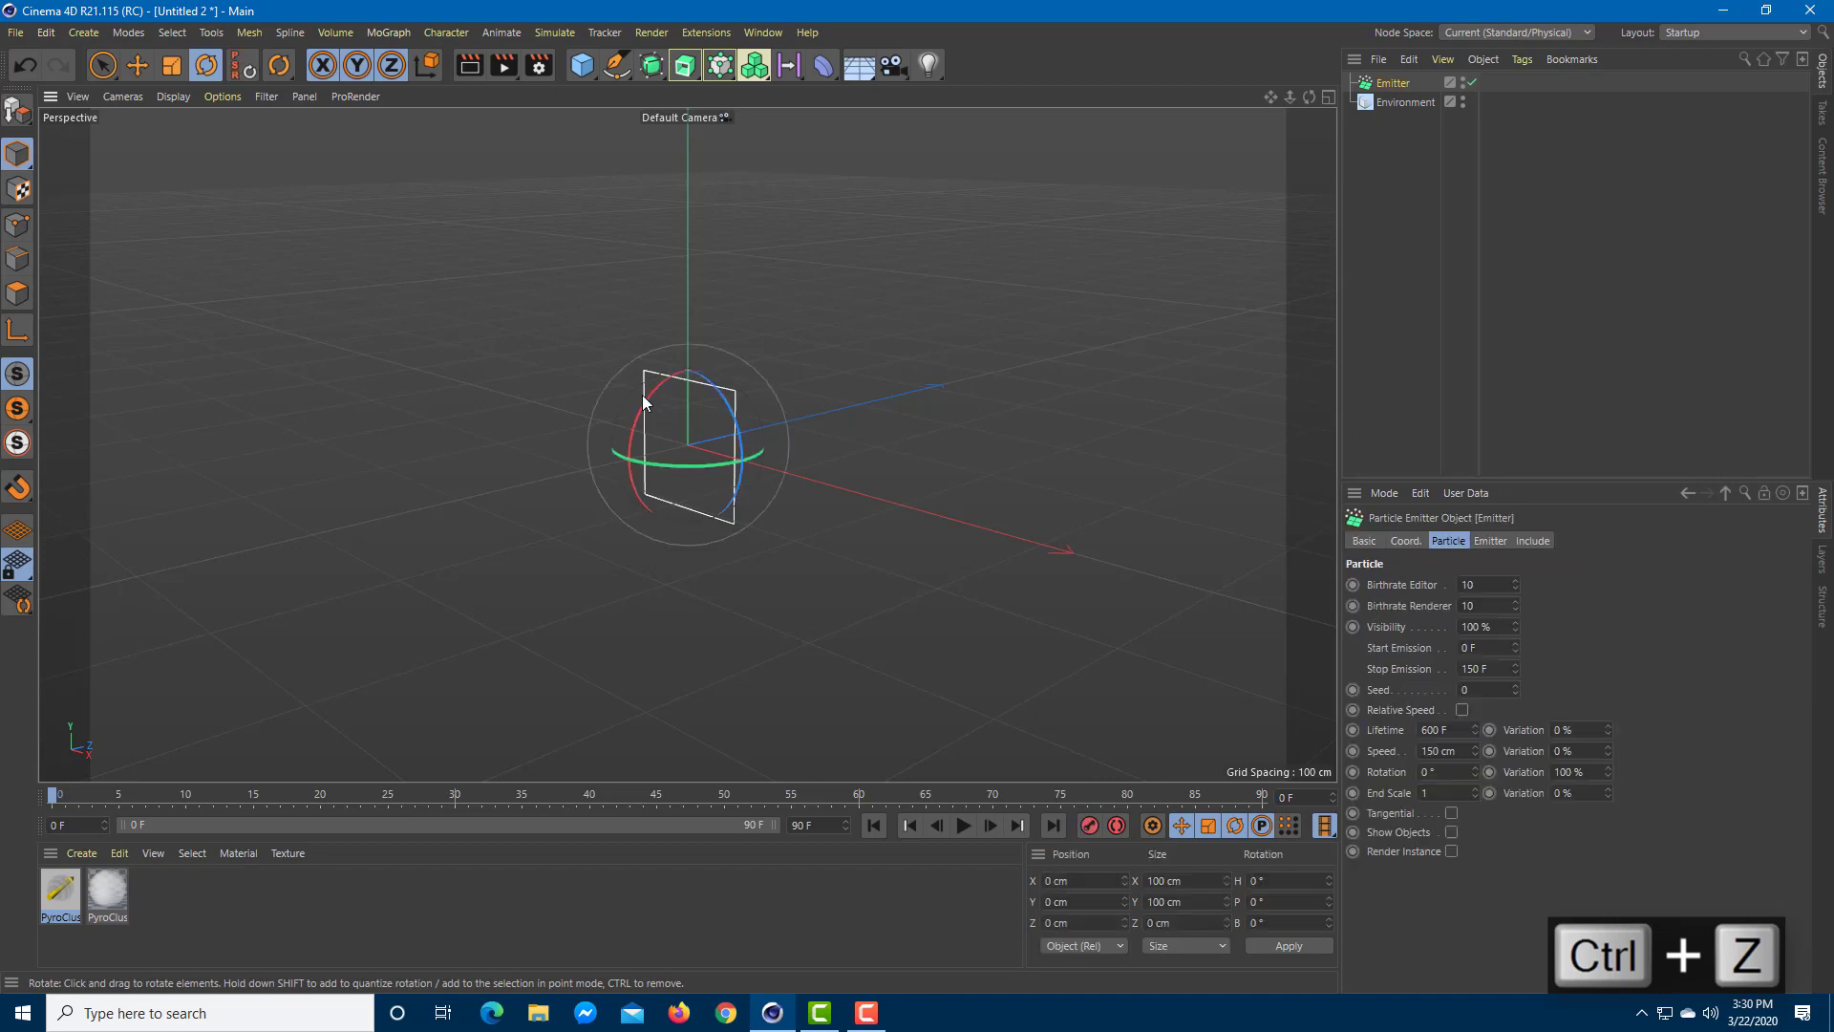
left_click(1363, 540)
left_click(1396, 541)
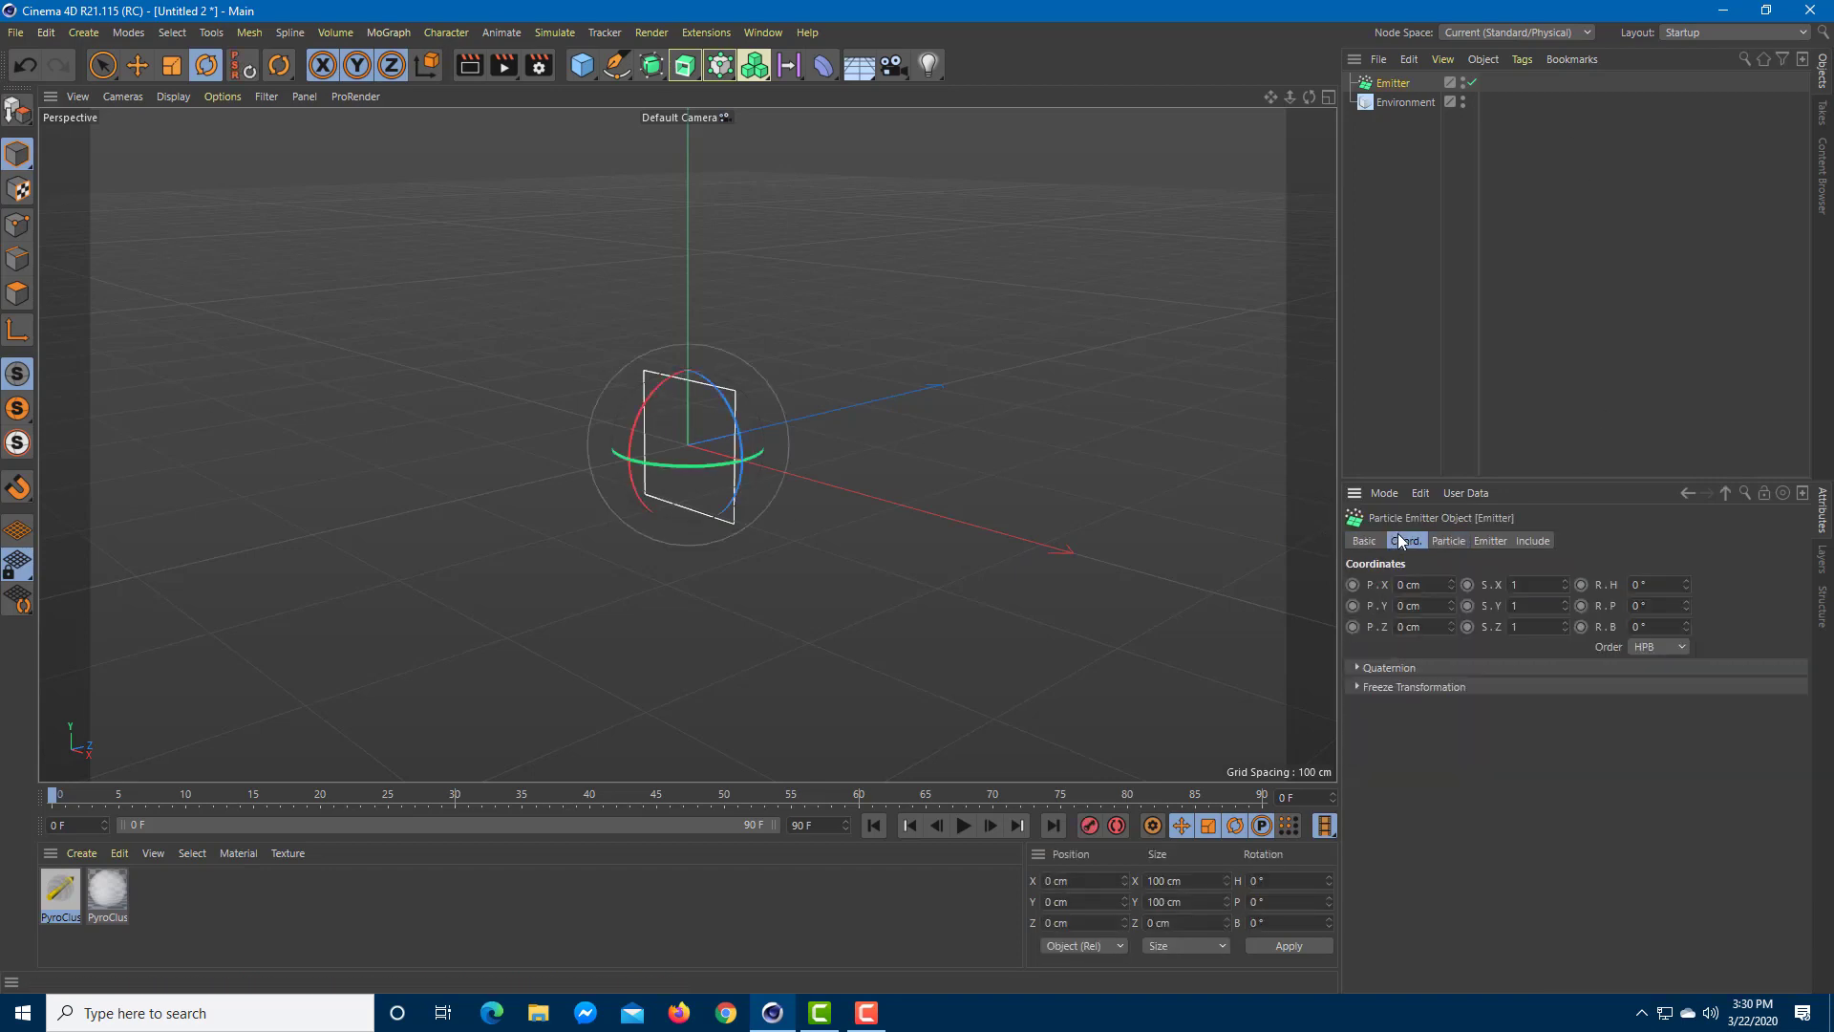
left_click_drag(638, 422, 626, 493)
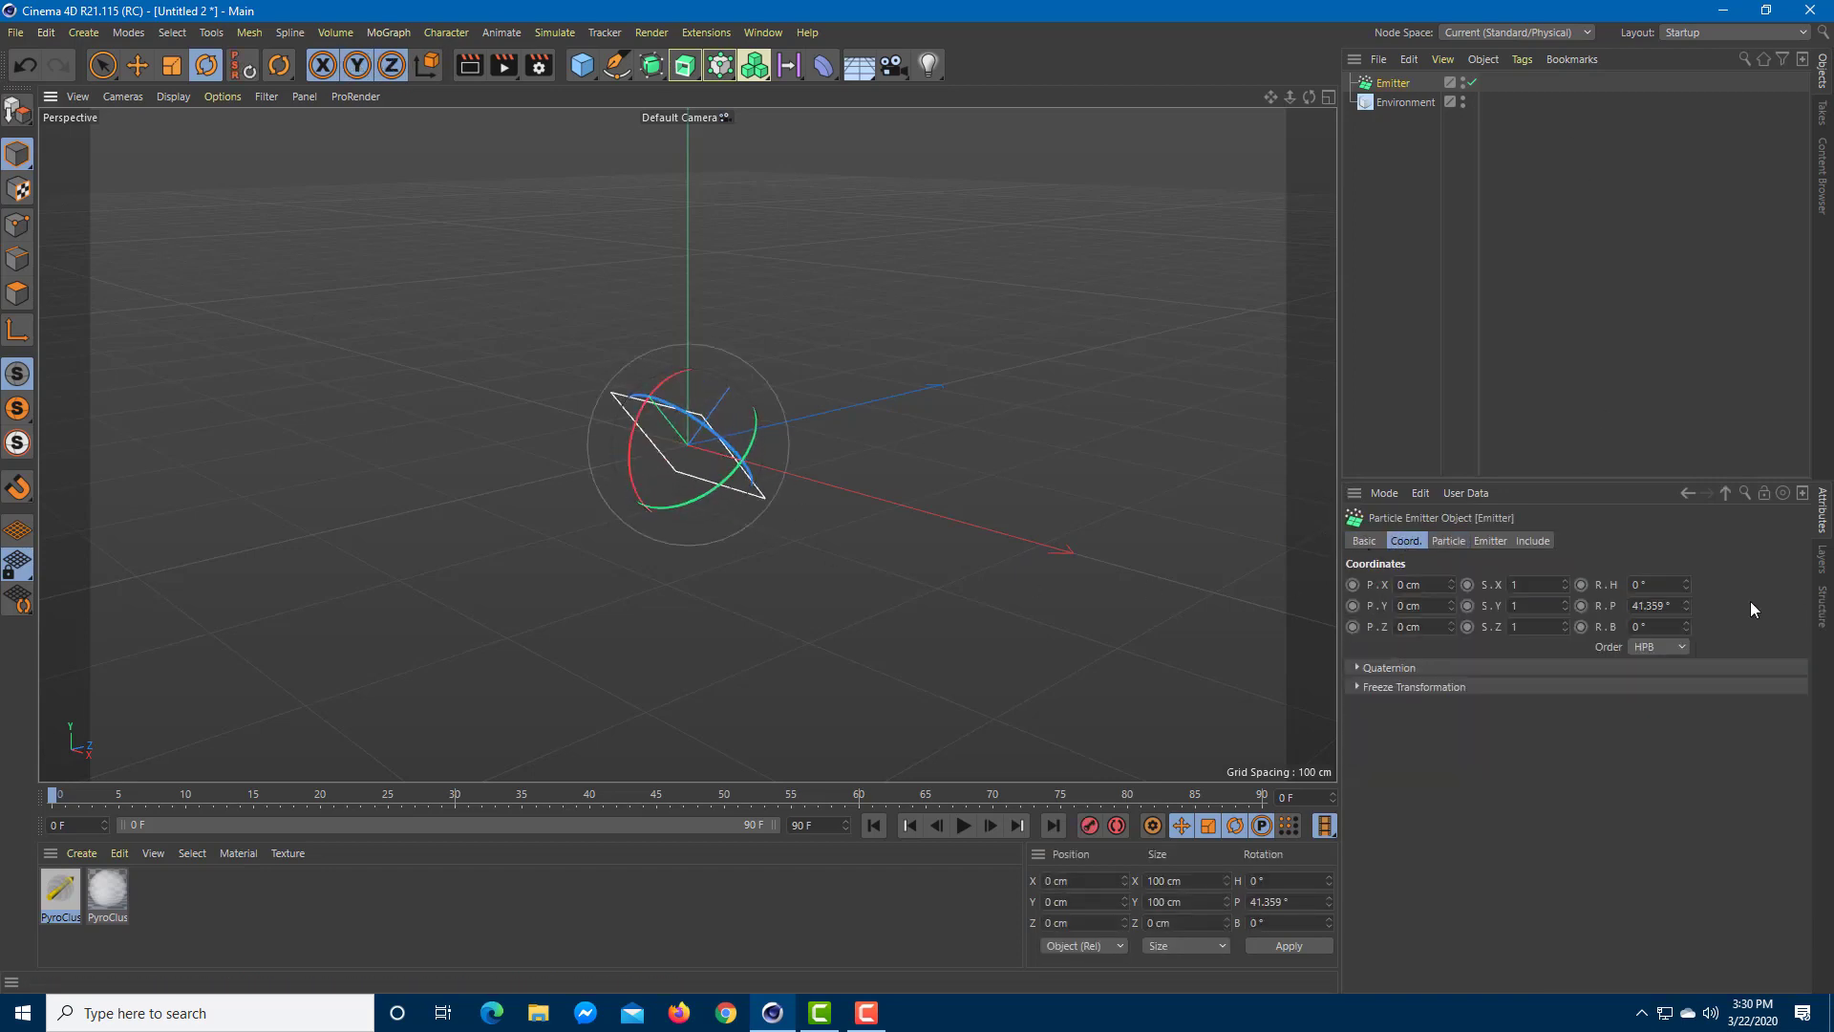
double_click(1676, 605)
type("90")
key("Return")
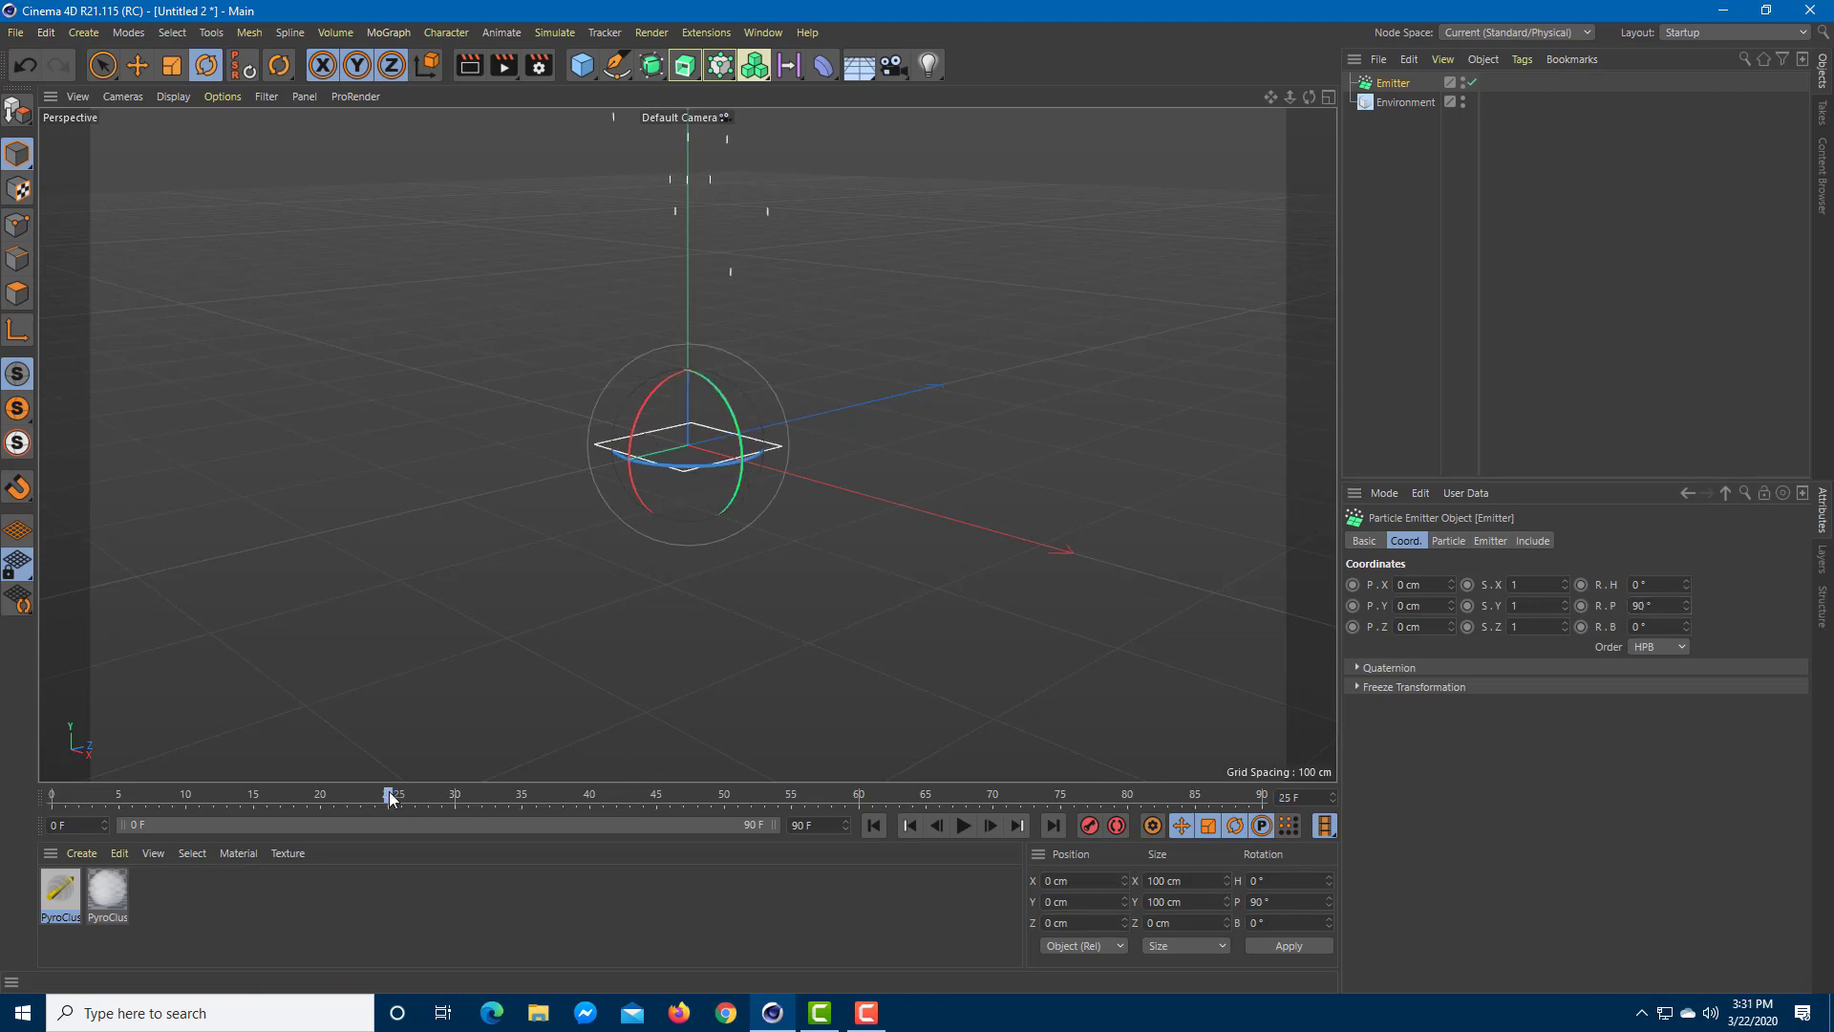
- Play and stop the animation to examine the direction in which the particles are emitted
key("F8")
key("F8")
left_click_drag(1007, 323, 937, 538, "alt")
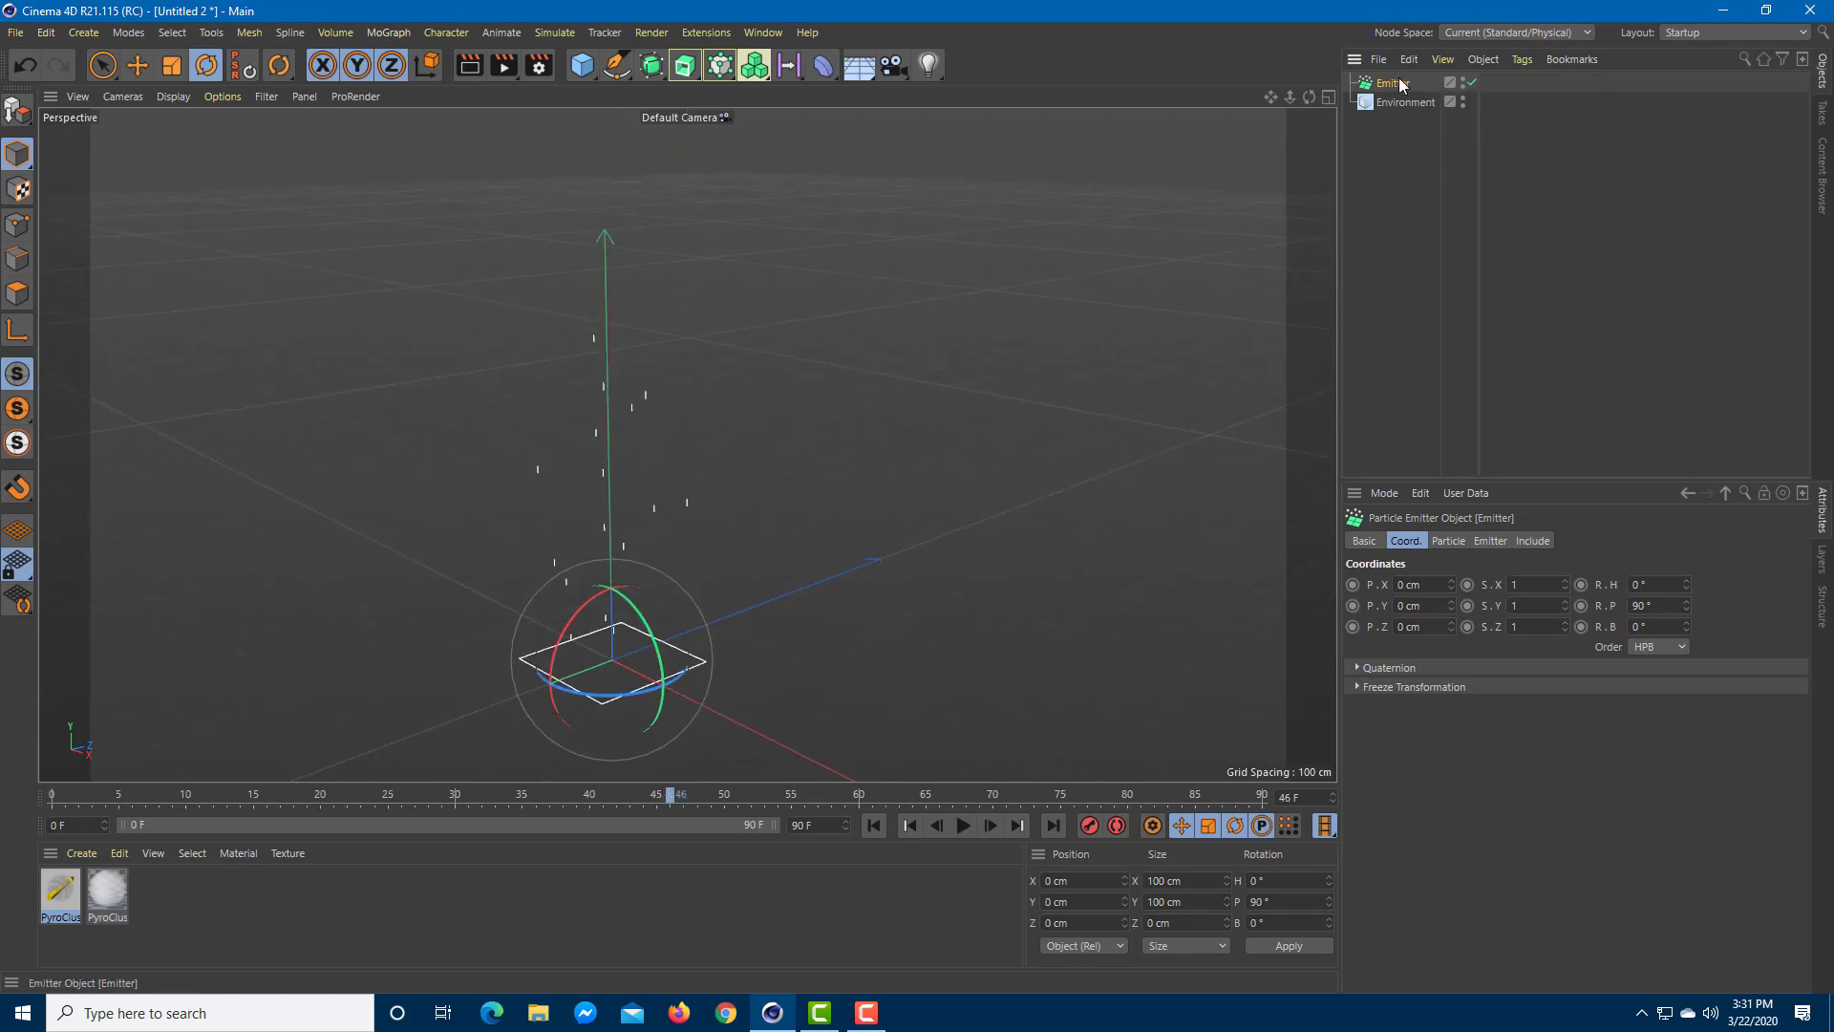
- Set the emitter's Stop Emission to 20 F in its particle settings
left_click(1434, 151)
left_click(1397, 85)
left_click(1448, 542)
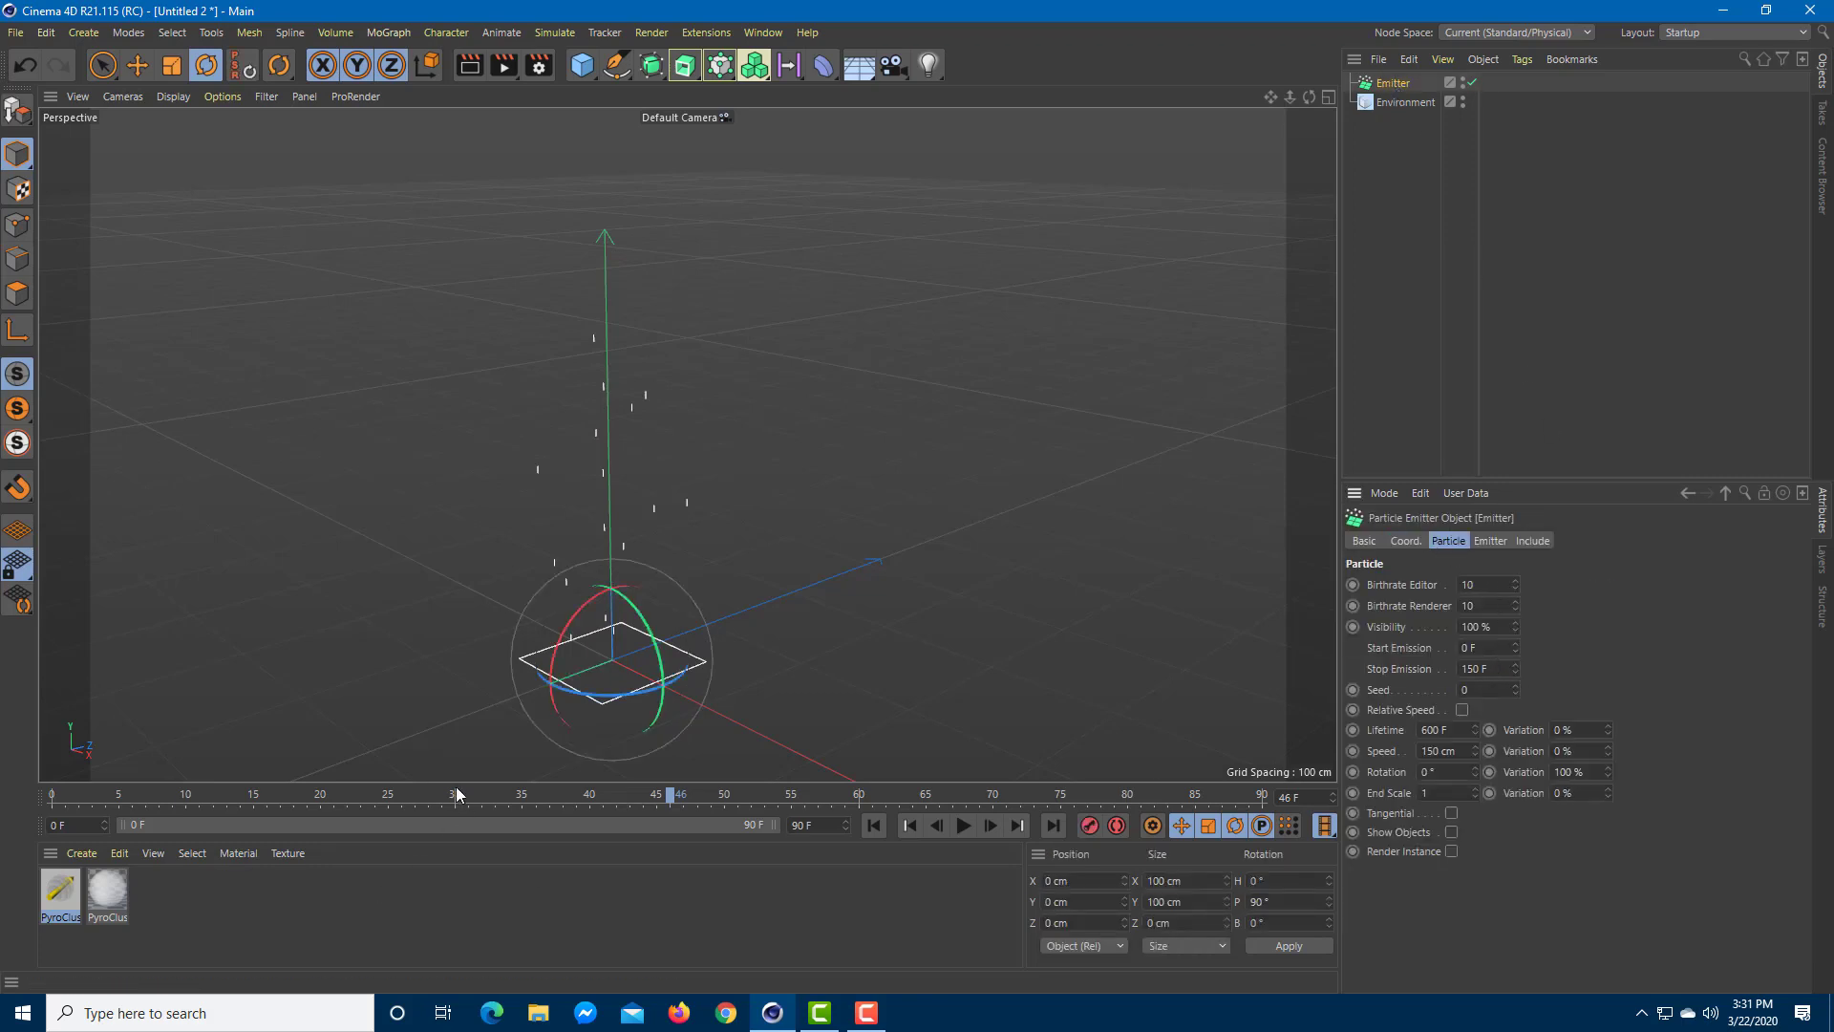
left_click_drag(458, 786, 274, 800)
left_click(1501, 669)
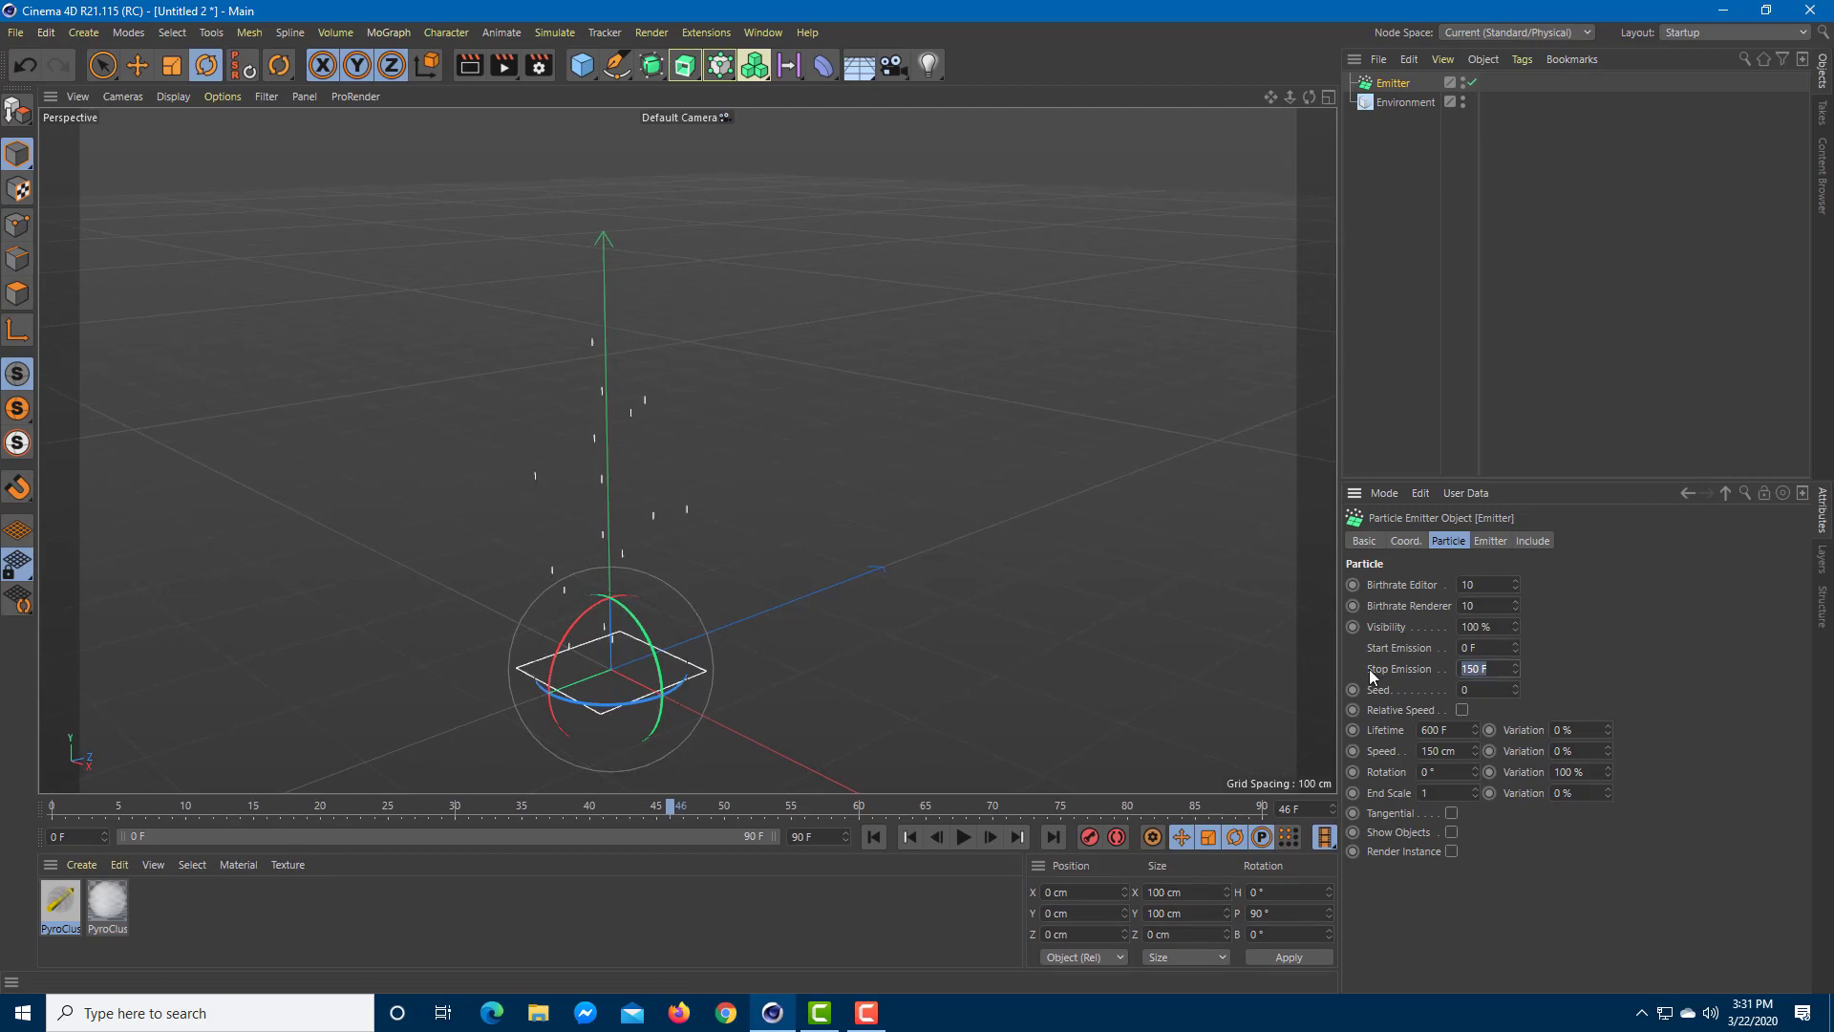
type("20")
key("Return")
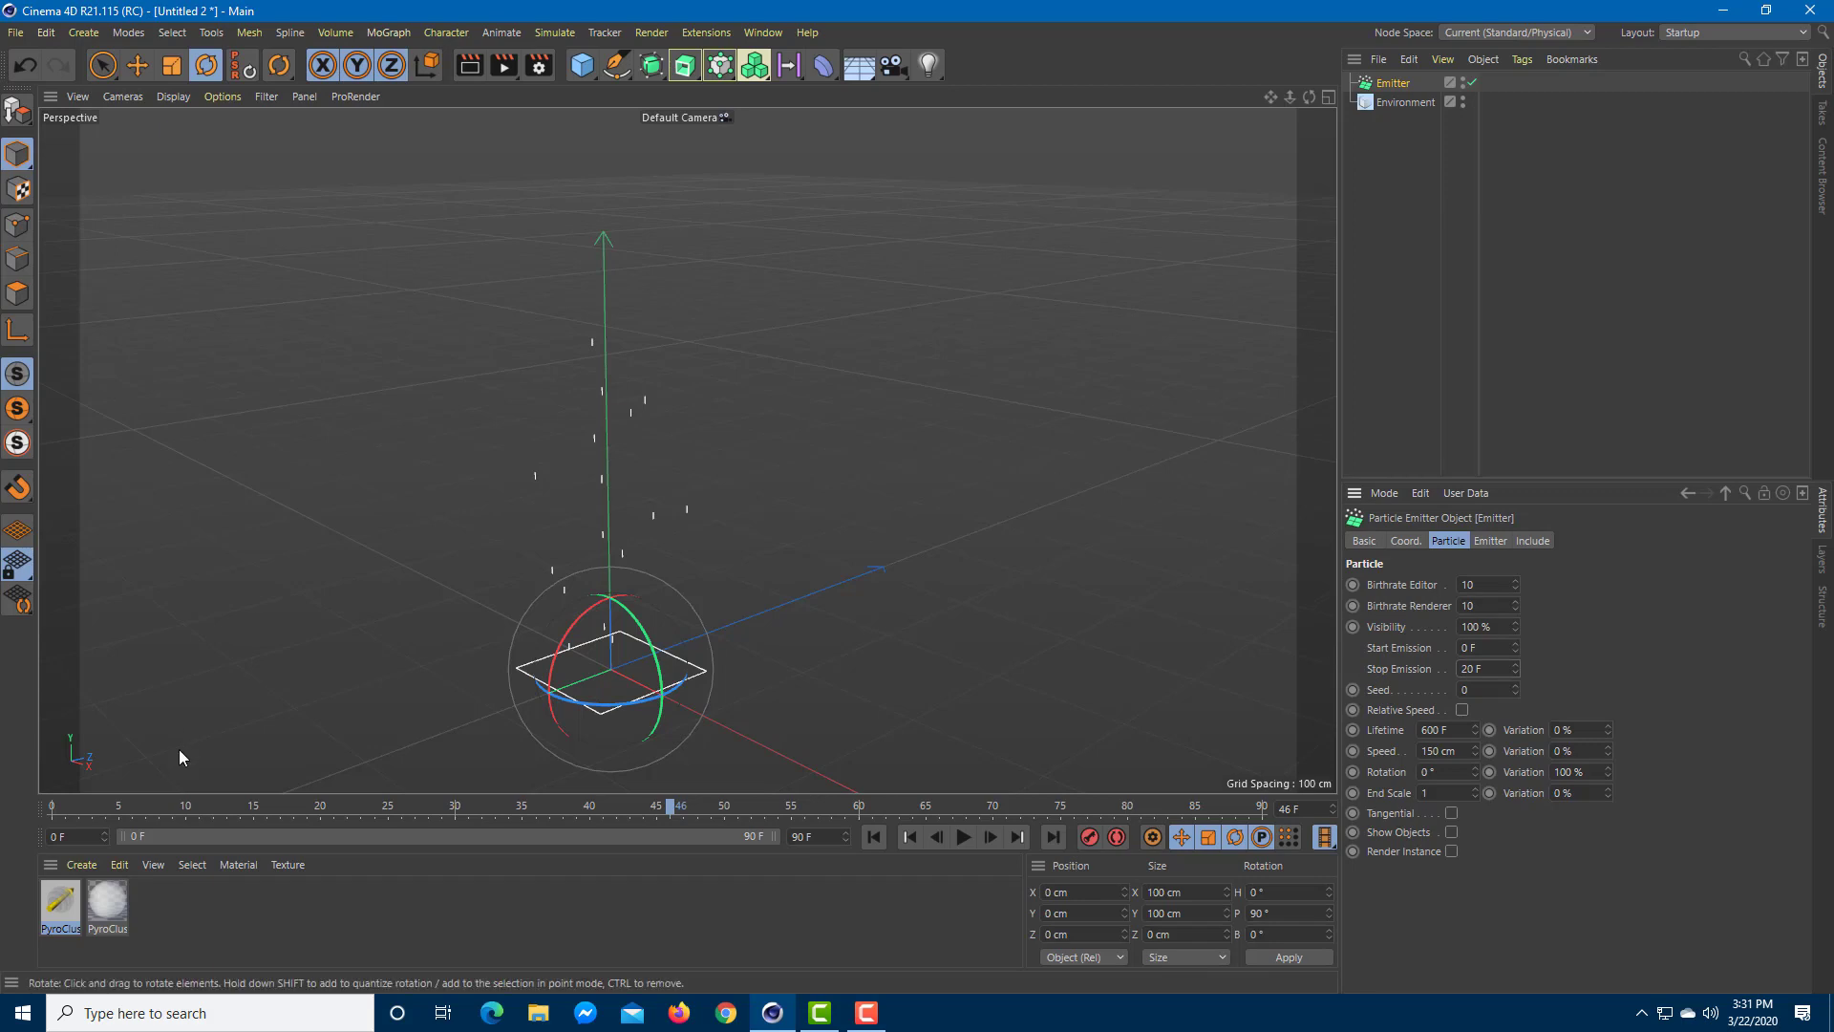
- Play the animation from frame 0 to check when the particle emission stops
left_click_drag(227, 809, 52, 811)
left_click(964, 837)
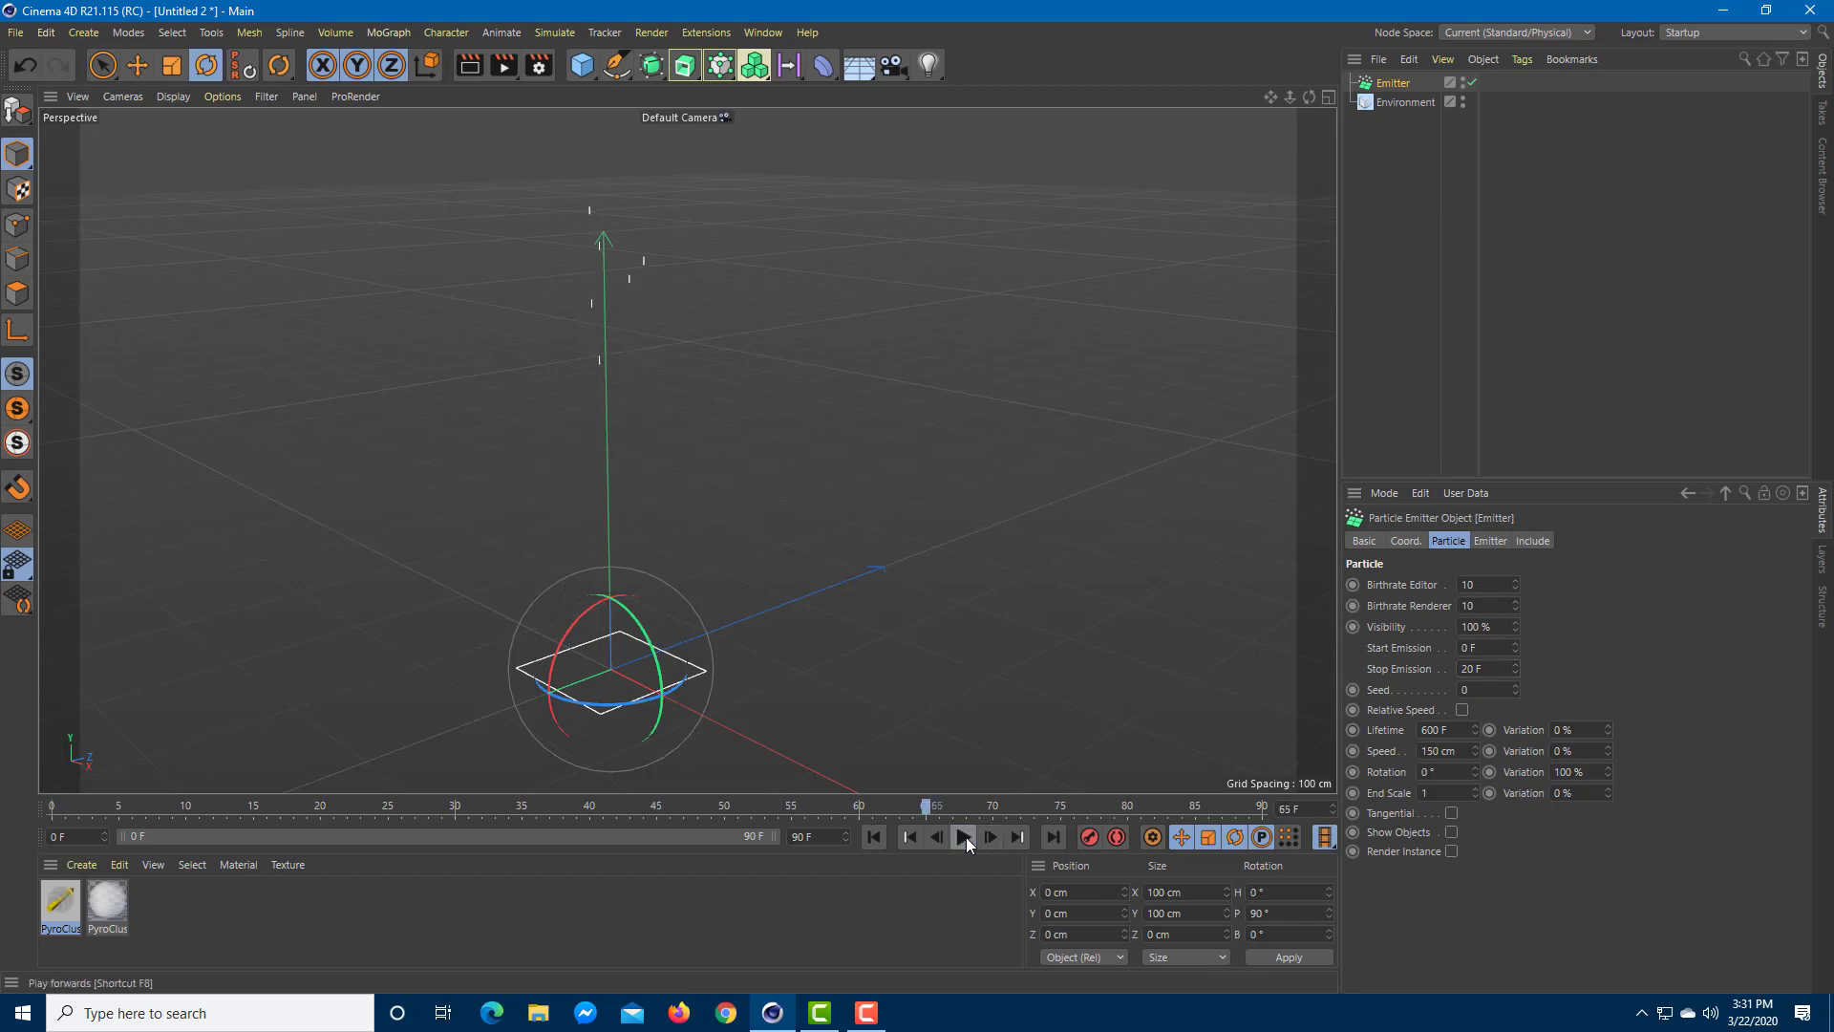
left_click(964, 837)
- Set the emitter's Stop Emission to 90 F, Birthrate Renderer to 20 and Lifetime to 20 F
left_click(1481, 668)
type("90")
left_click(1495, 606)
type("2")
left_click(1471, 585)
- Replay the animation from the first frame to check how long the particles live
left_click_drag(925, 807, 52, 809)
left_click(964, 837)
left_click(965, 837)
- Set the emitter's particle Speed to 300 cm and preview the motion from frame 0
left_click(1442, 750)
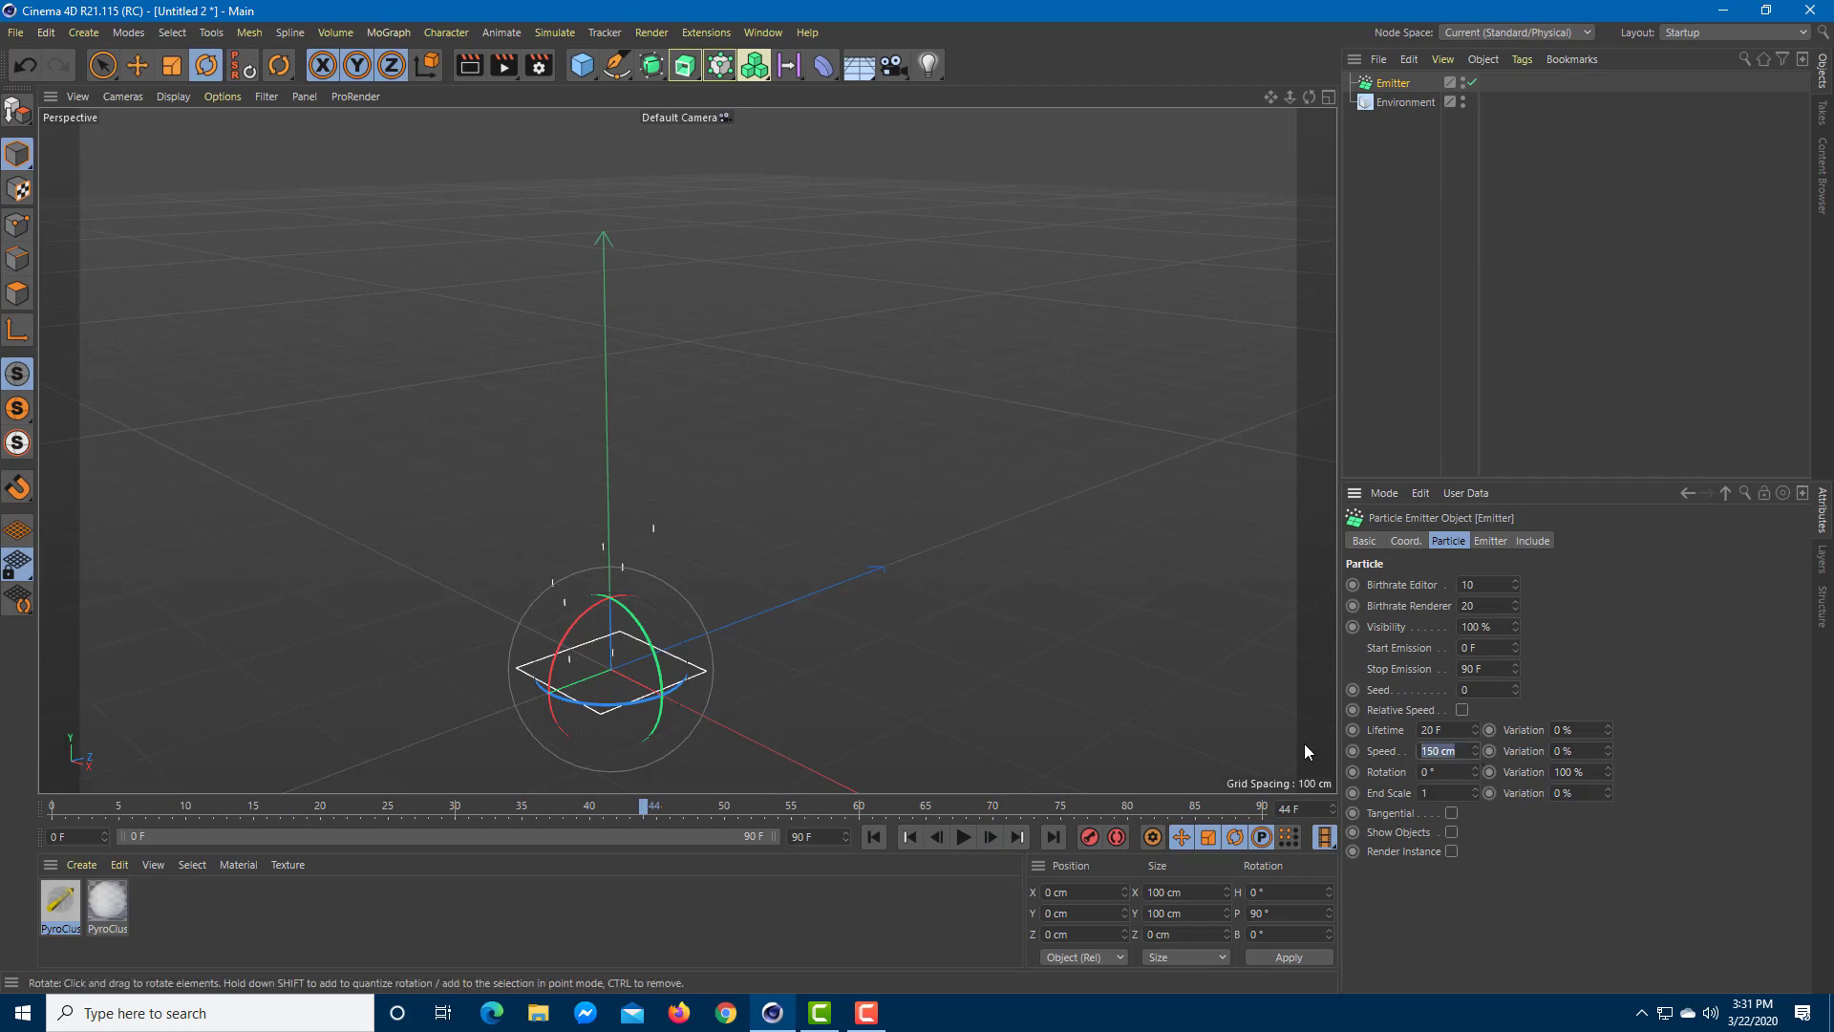
type("300")
key("Return")
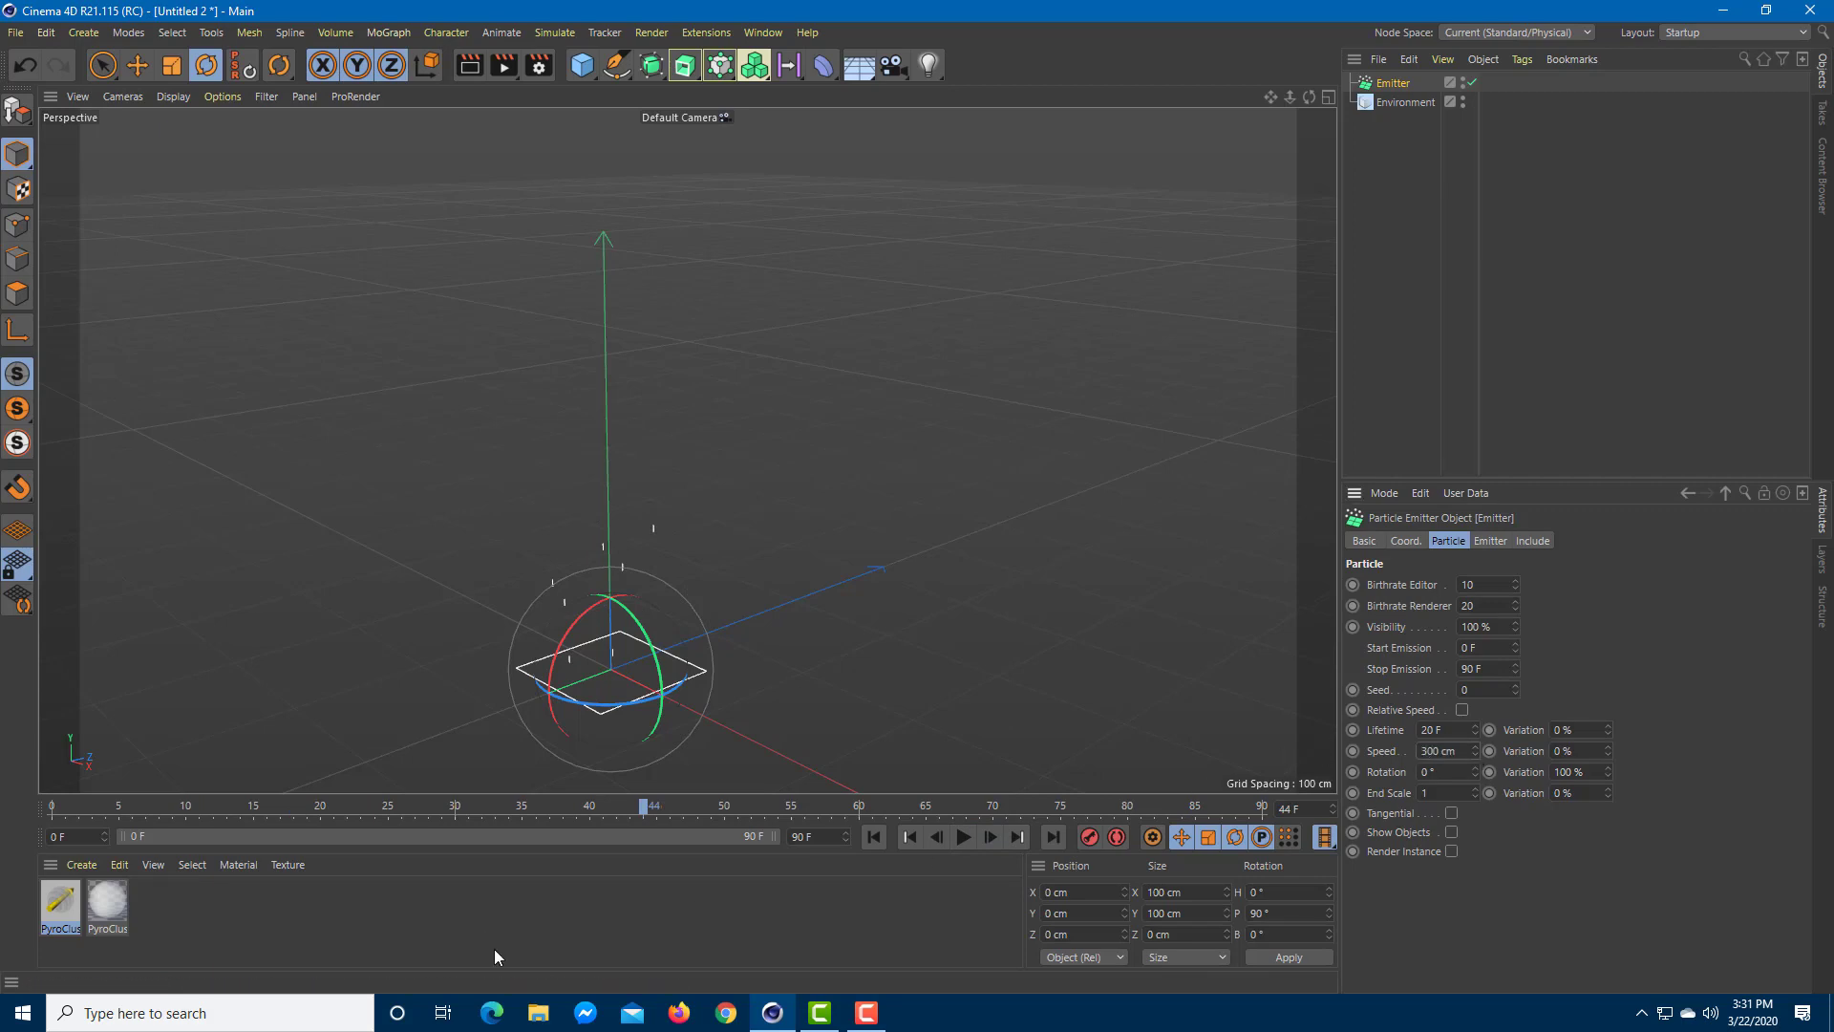
left_click_drag(105, 807, 49, 808)
left_click(969, 836)
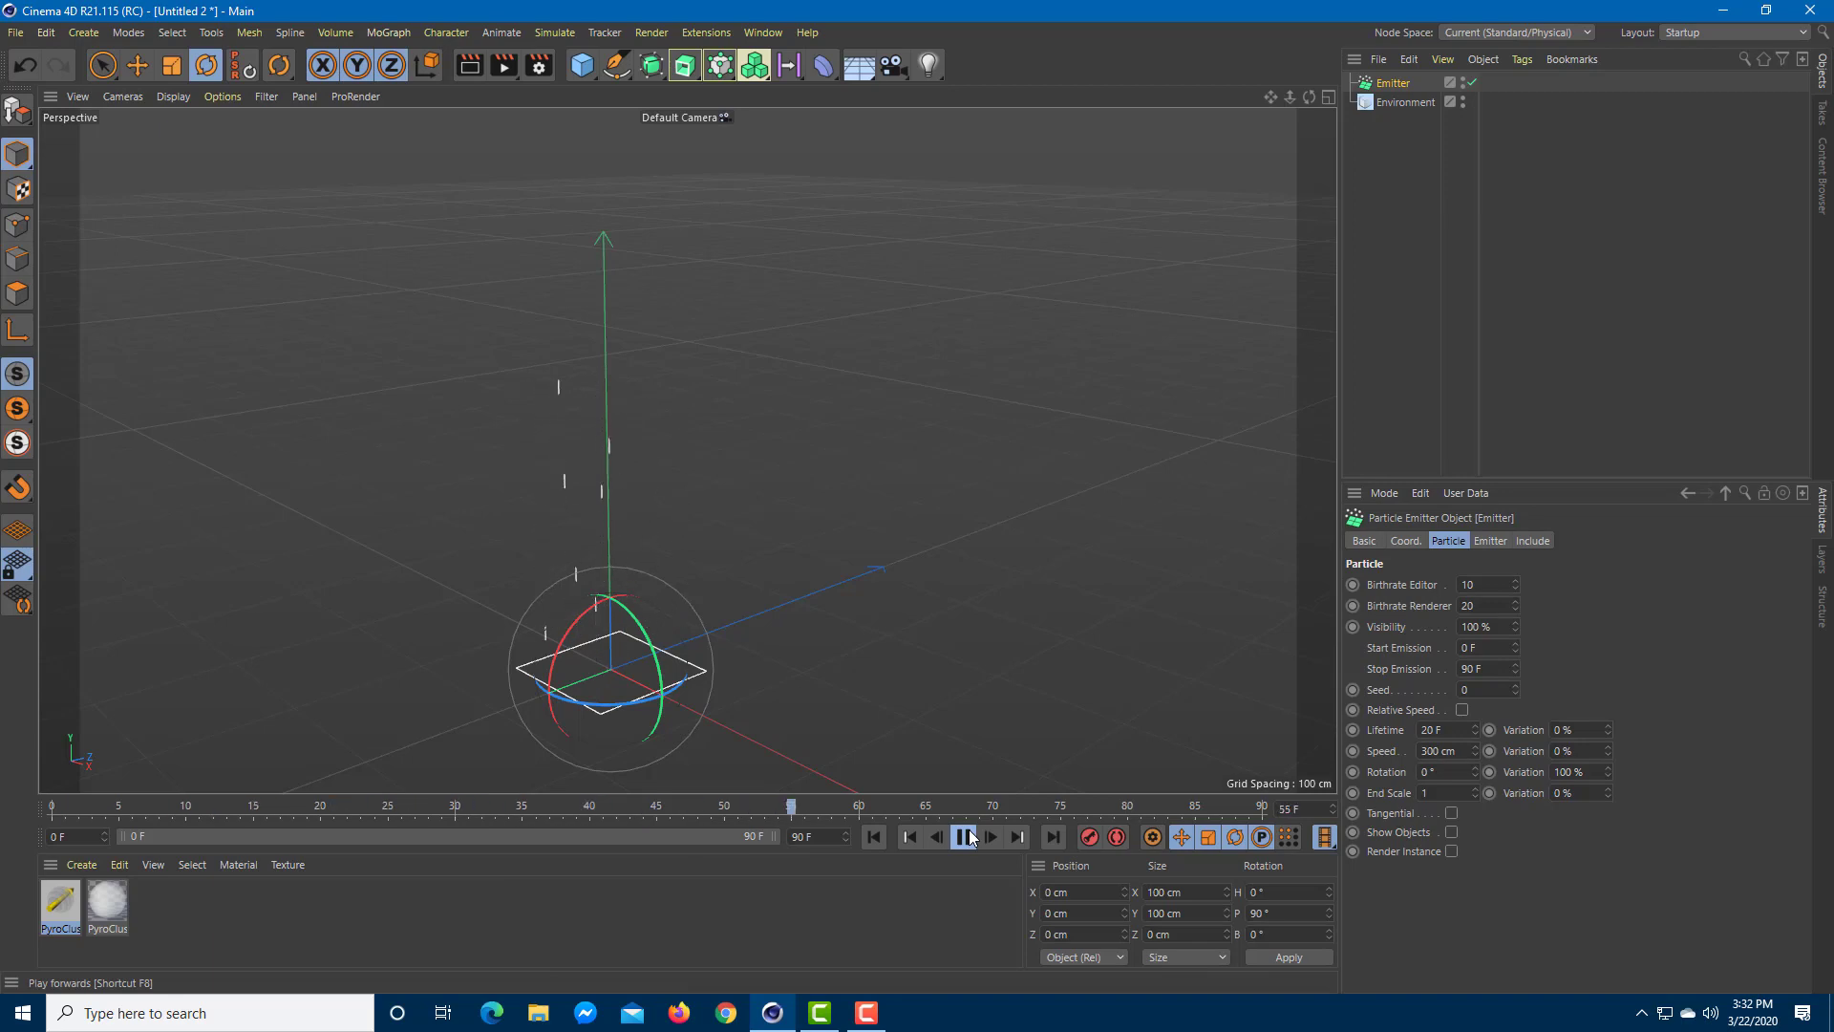
left_click(969, 837)
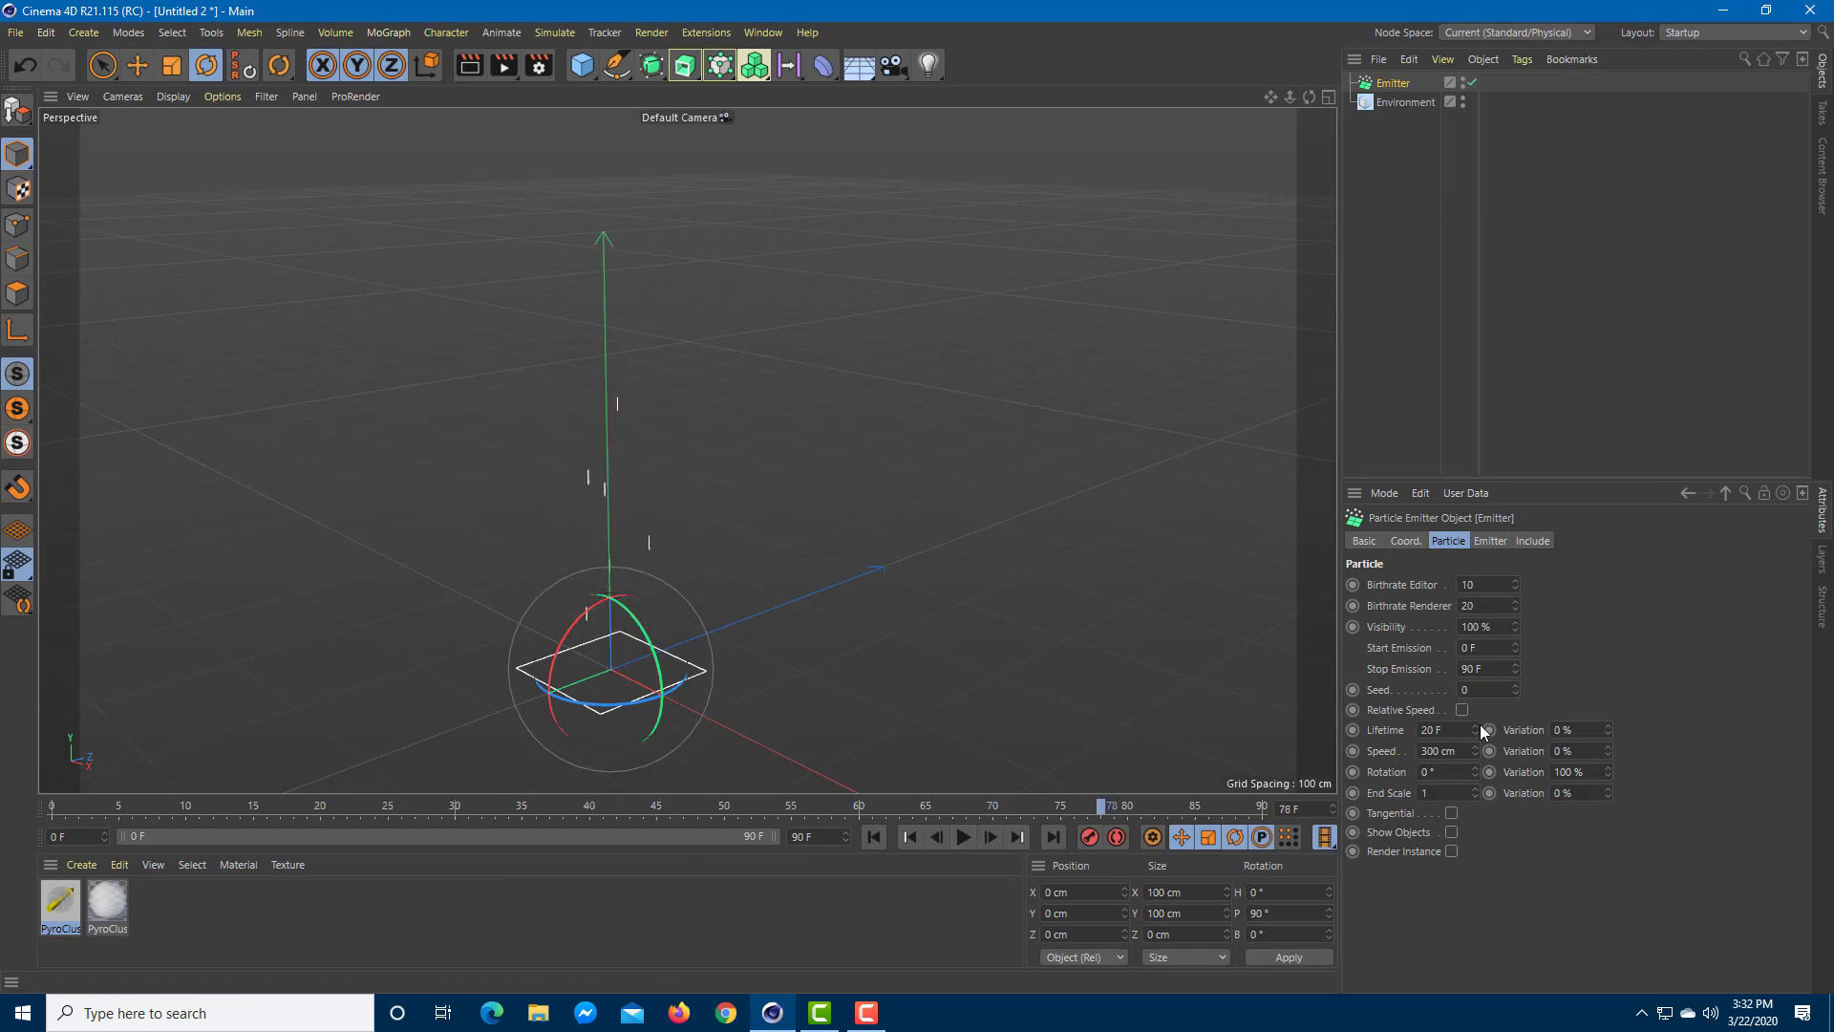
- Set the emitter's particle Rotation to -19° and Speed Variation to 3 %, and preview the animation up to frame 40
left_click_drag(1473, 775, 1474, 794)
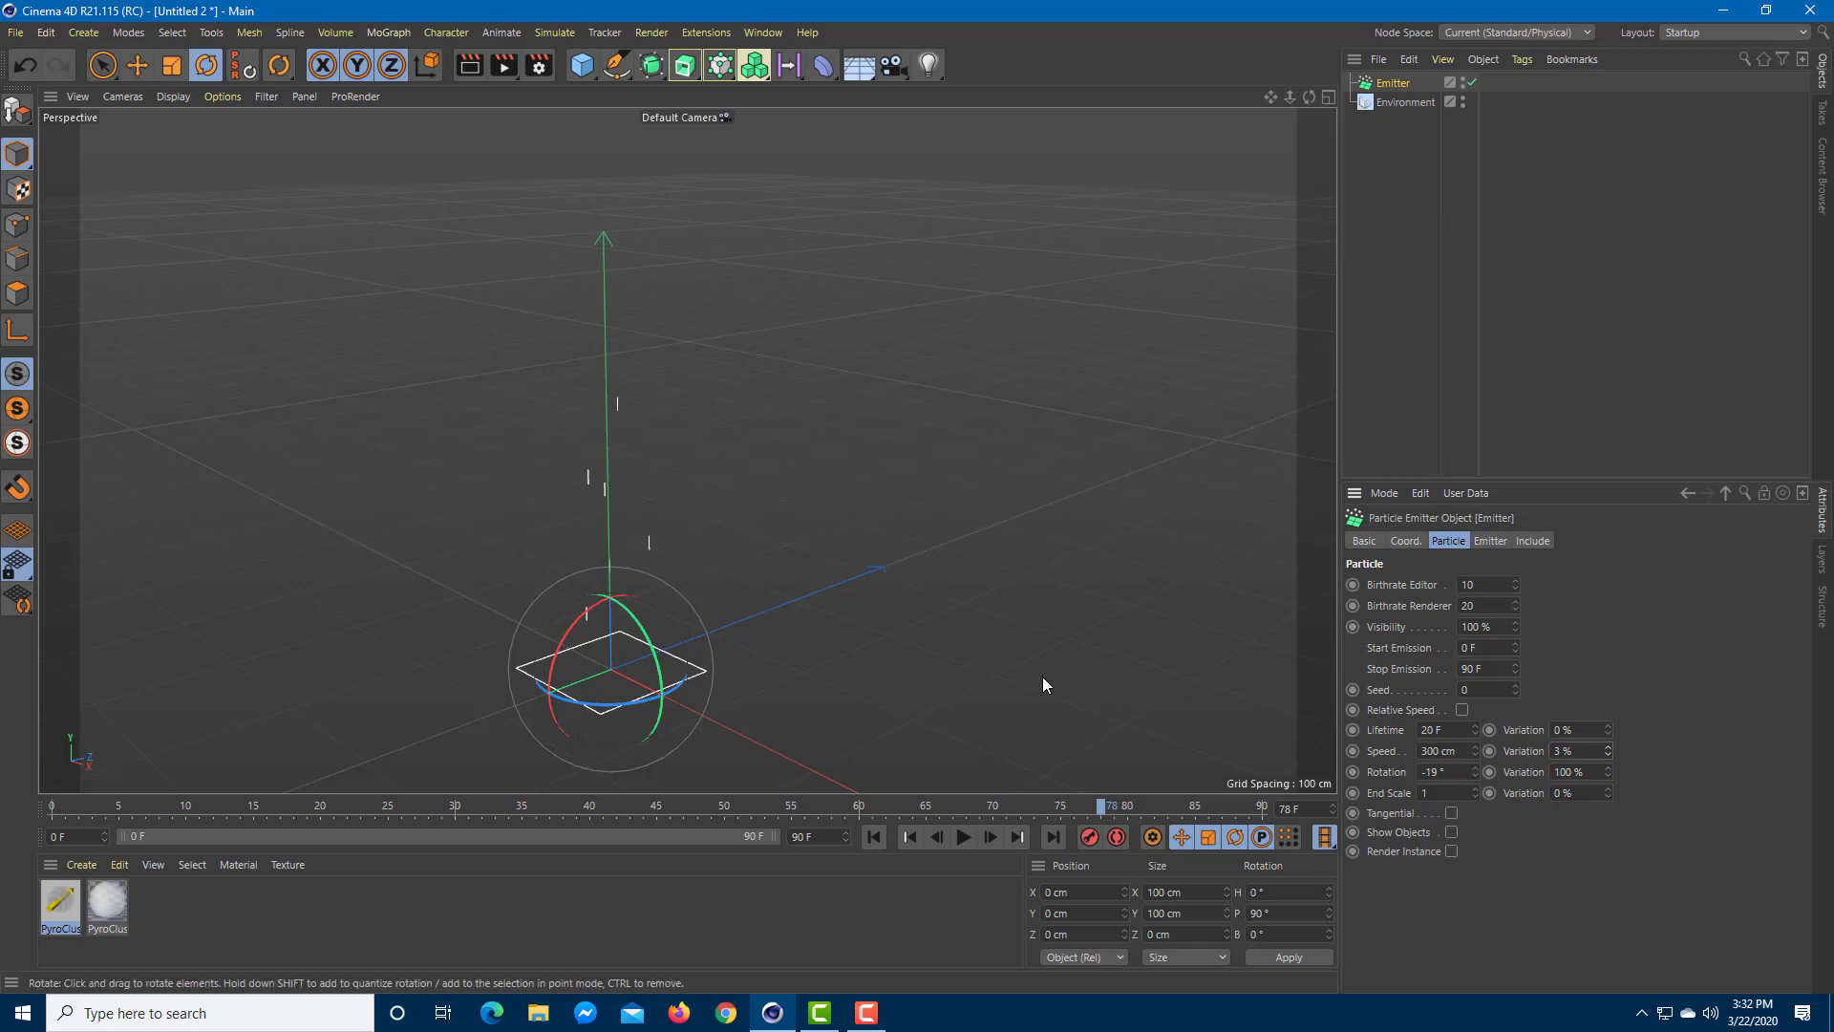
left_click(964, 838)
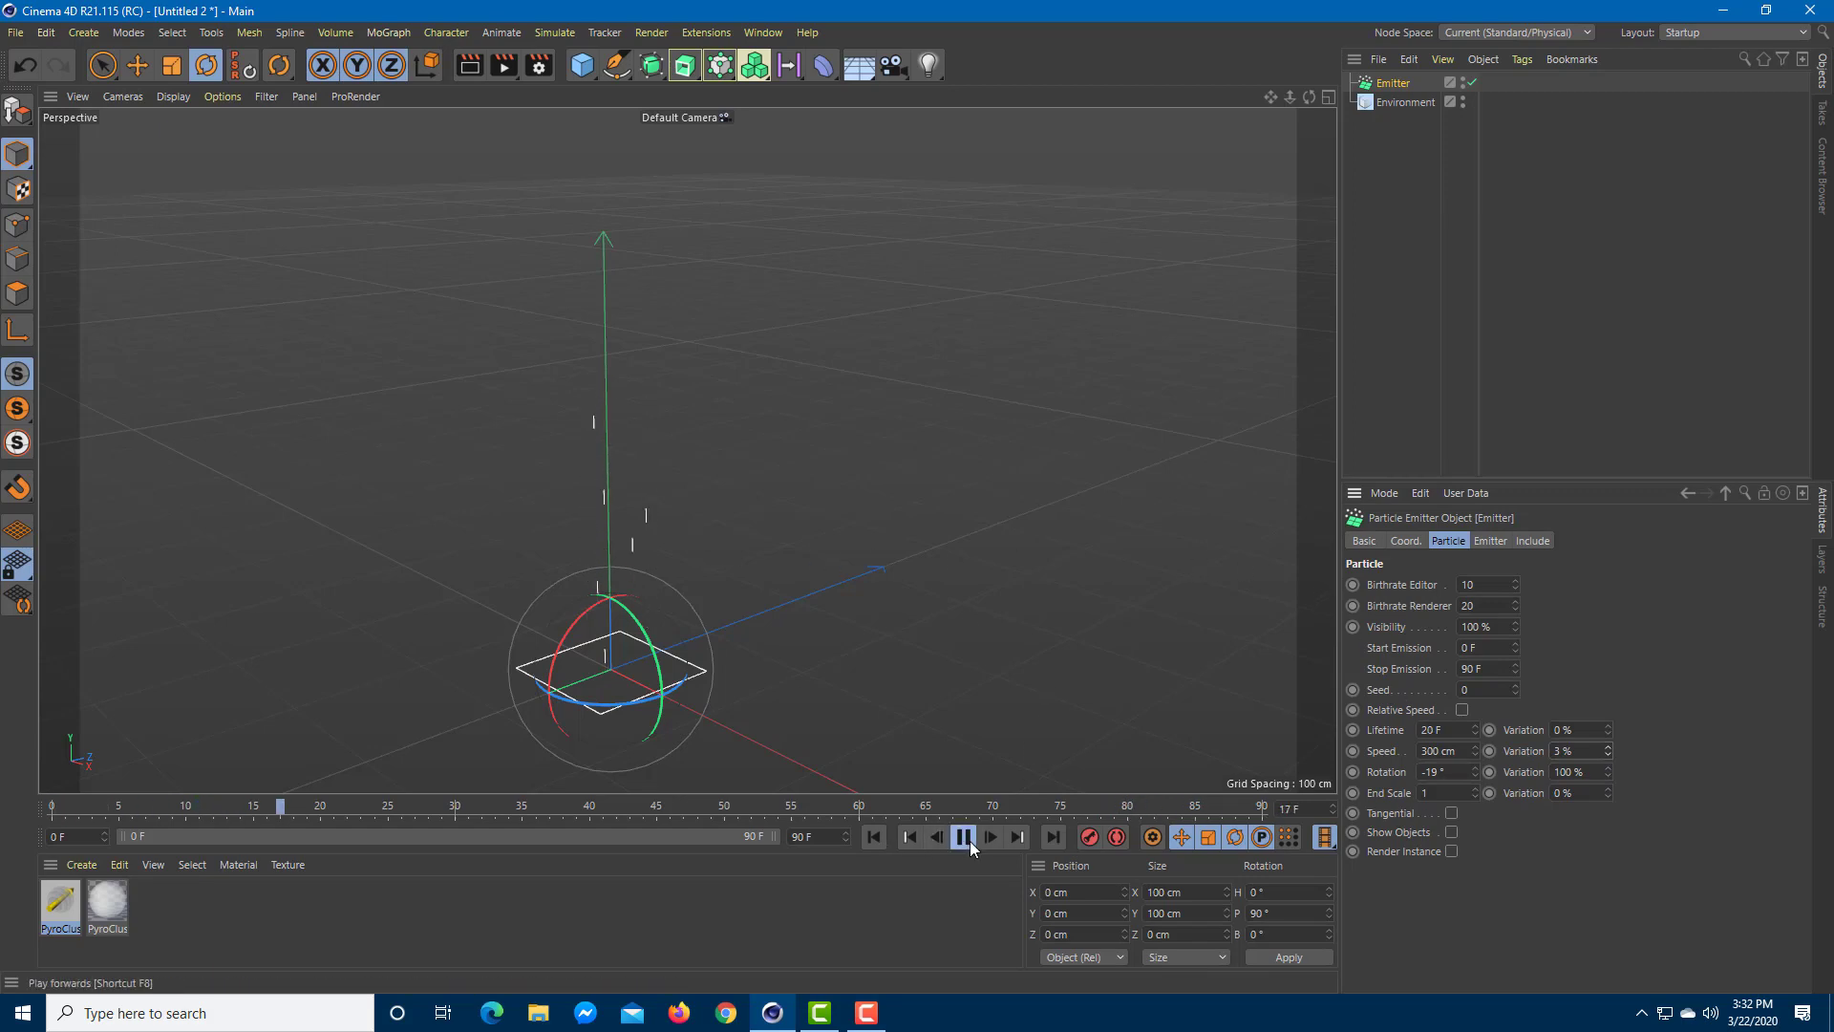
left_click(965, 838)
- Apply the PyroCluster material to the Emitter and the VolumeTracer material to the Environment object
left_click_drag(99, 892, 1390, 84)
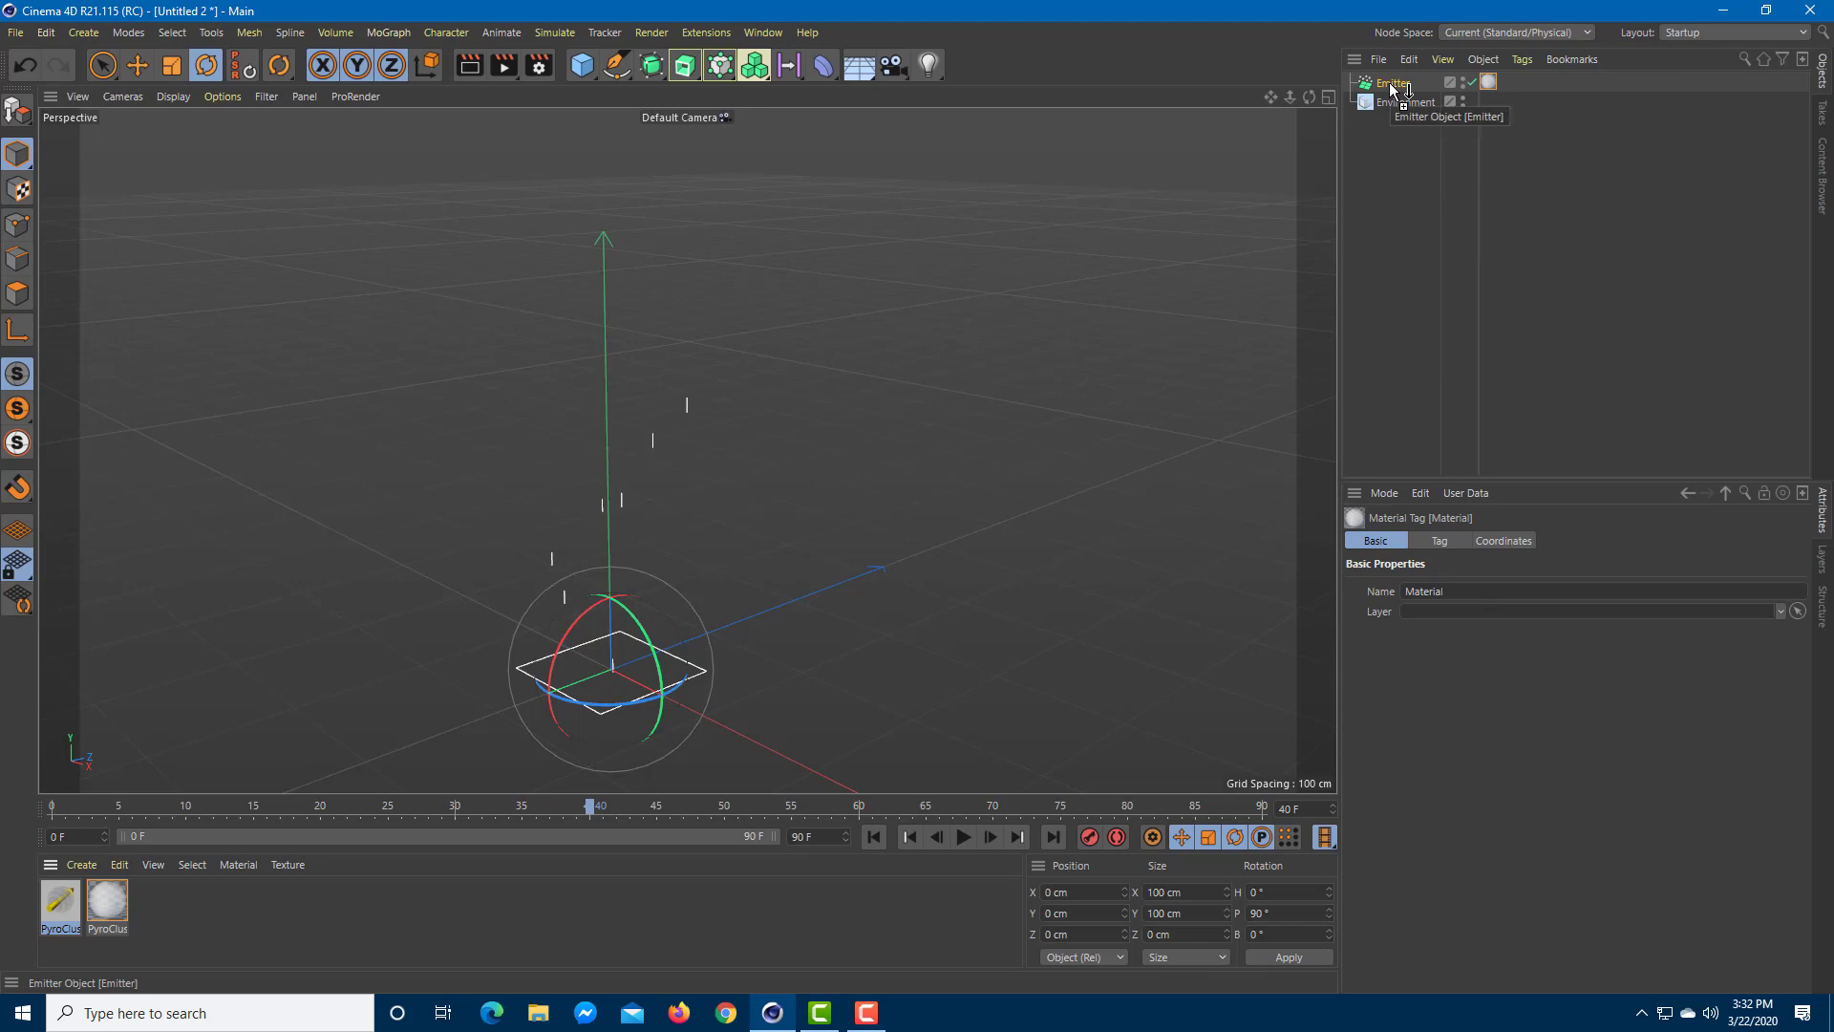
left_click_drag(50, 915, 1410, 101)
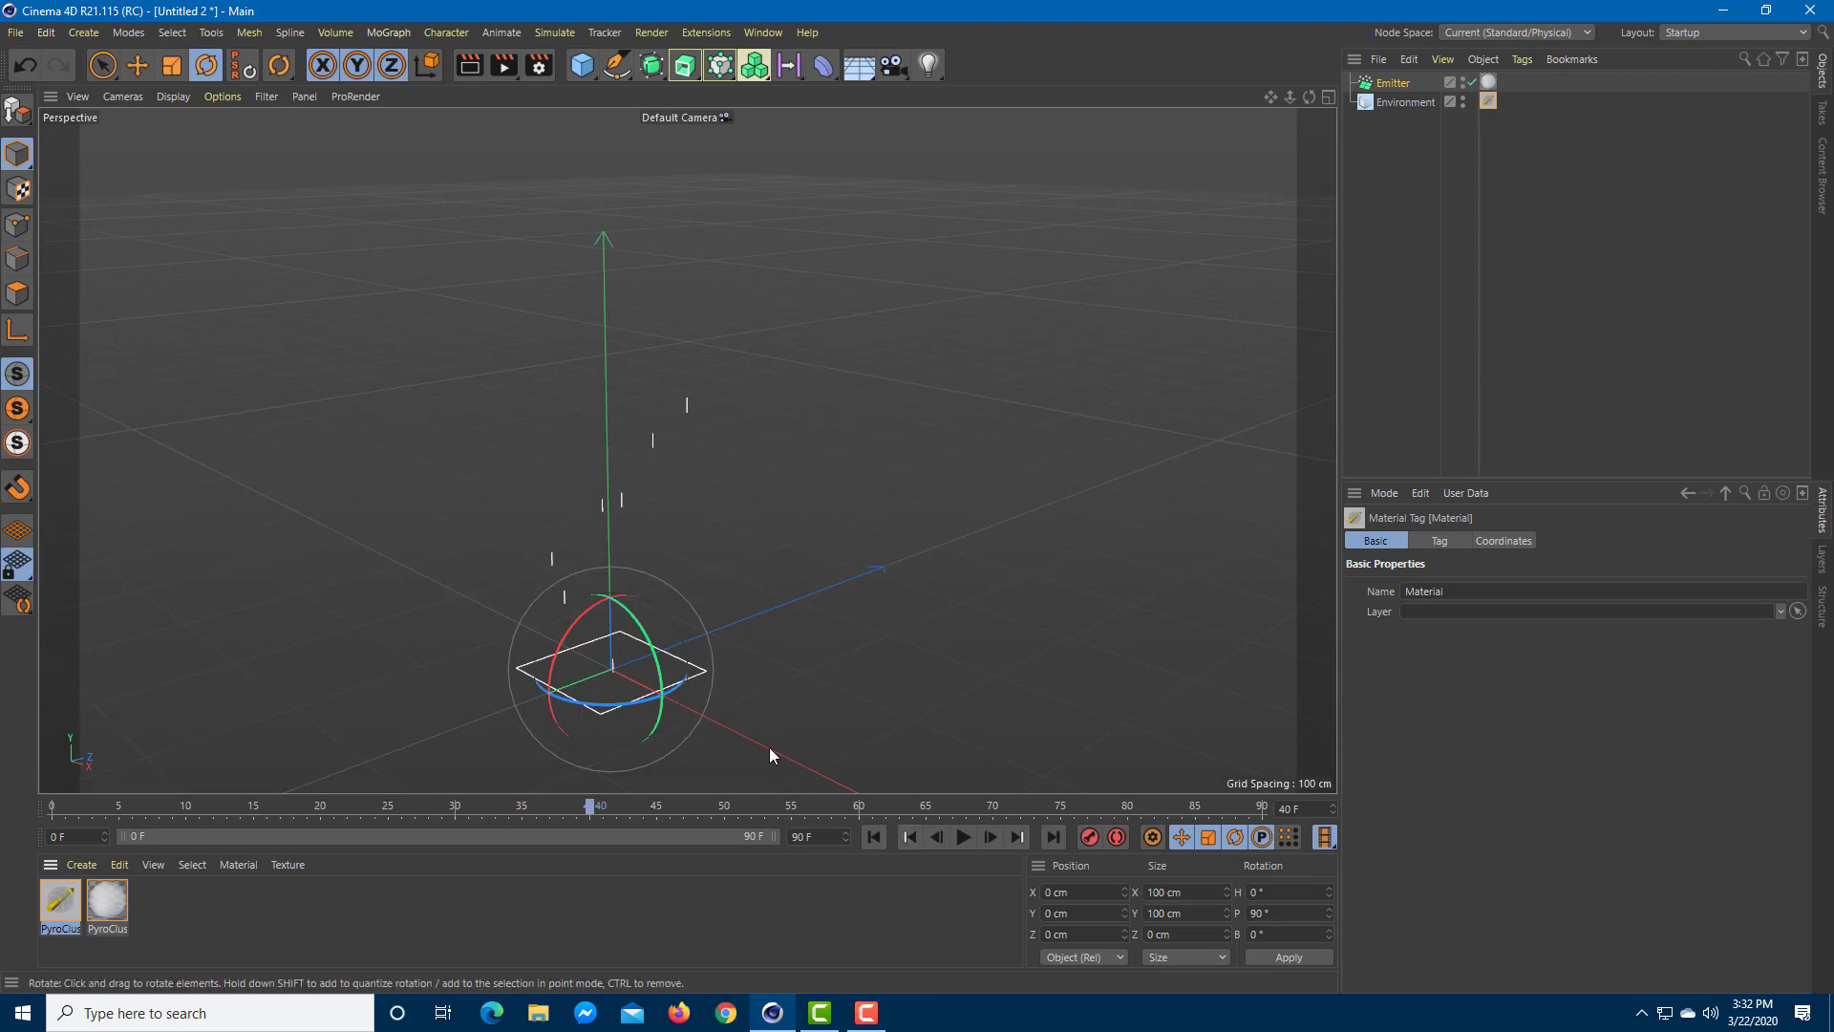
- Render frame 40 in the Picture Viewer to examine the smoke, stopping the render early and closing the viewer
left_click(505, 64)
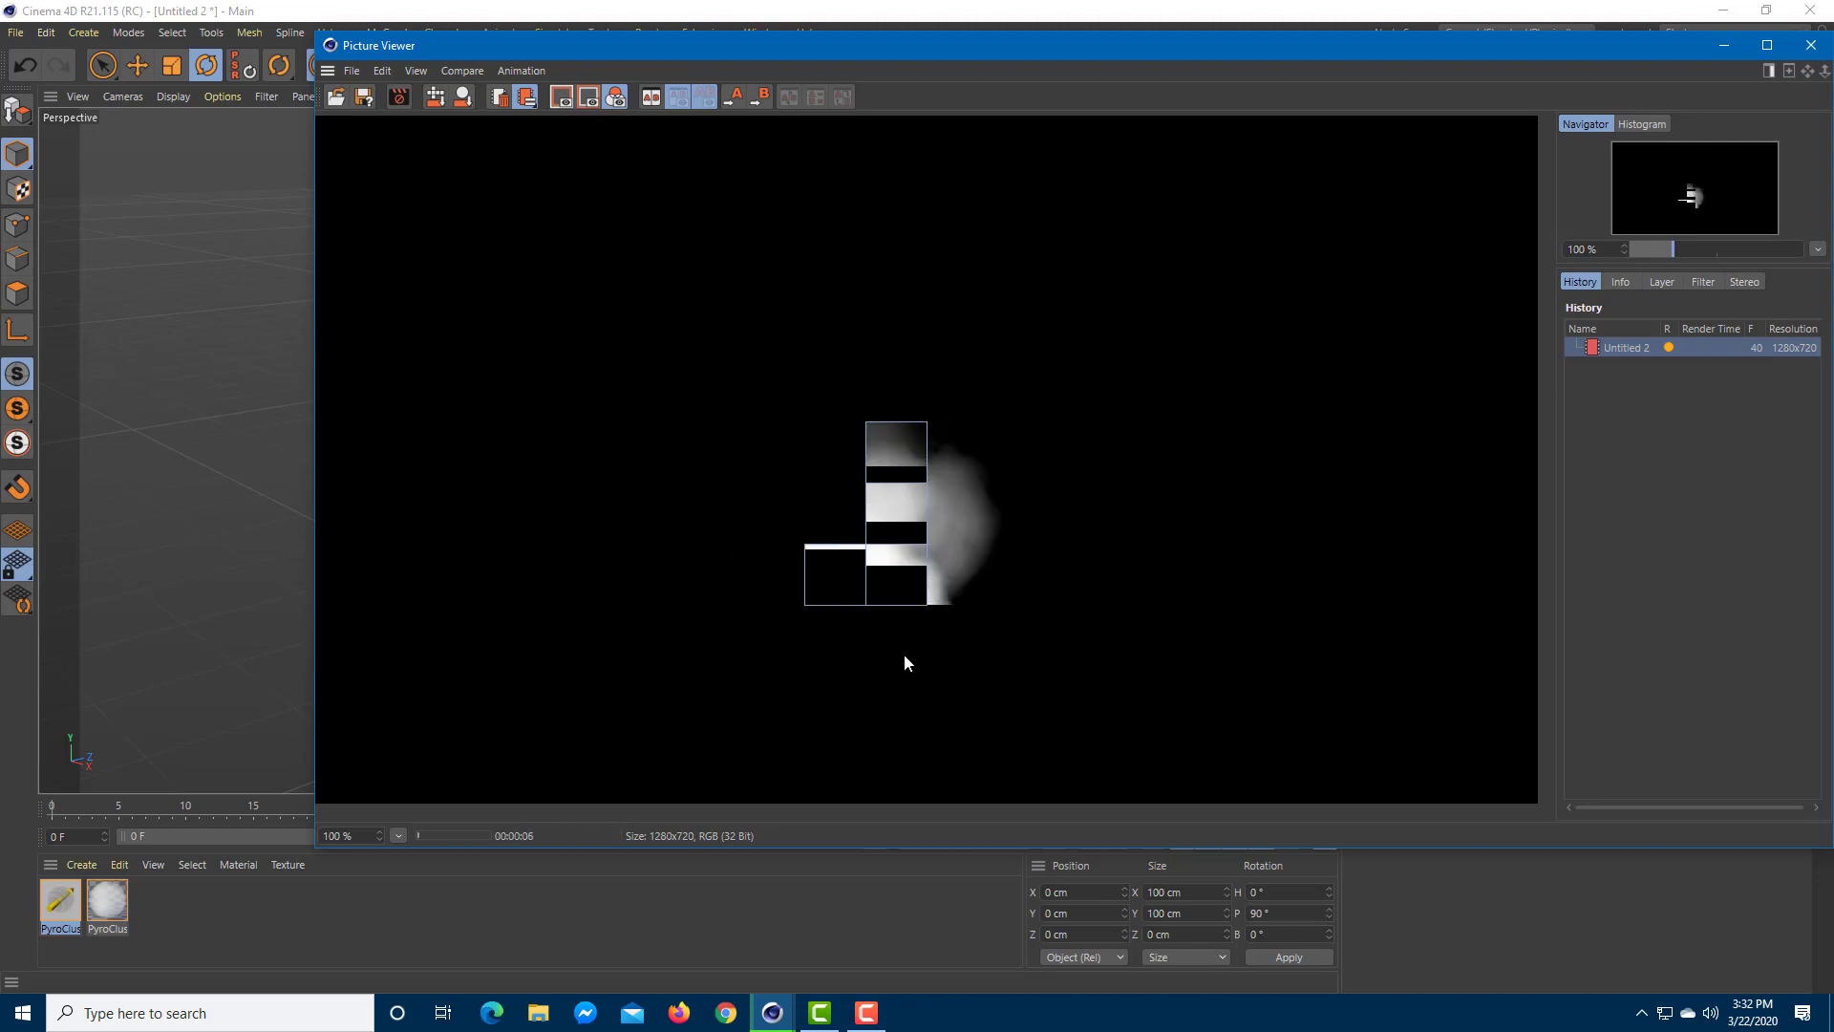
key("Escape")
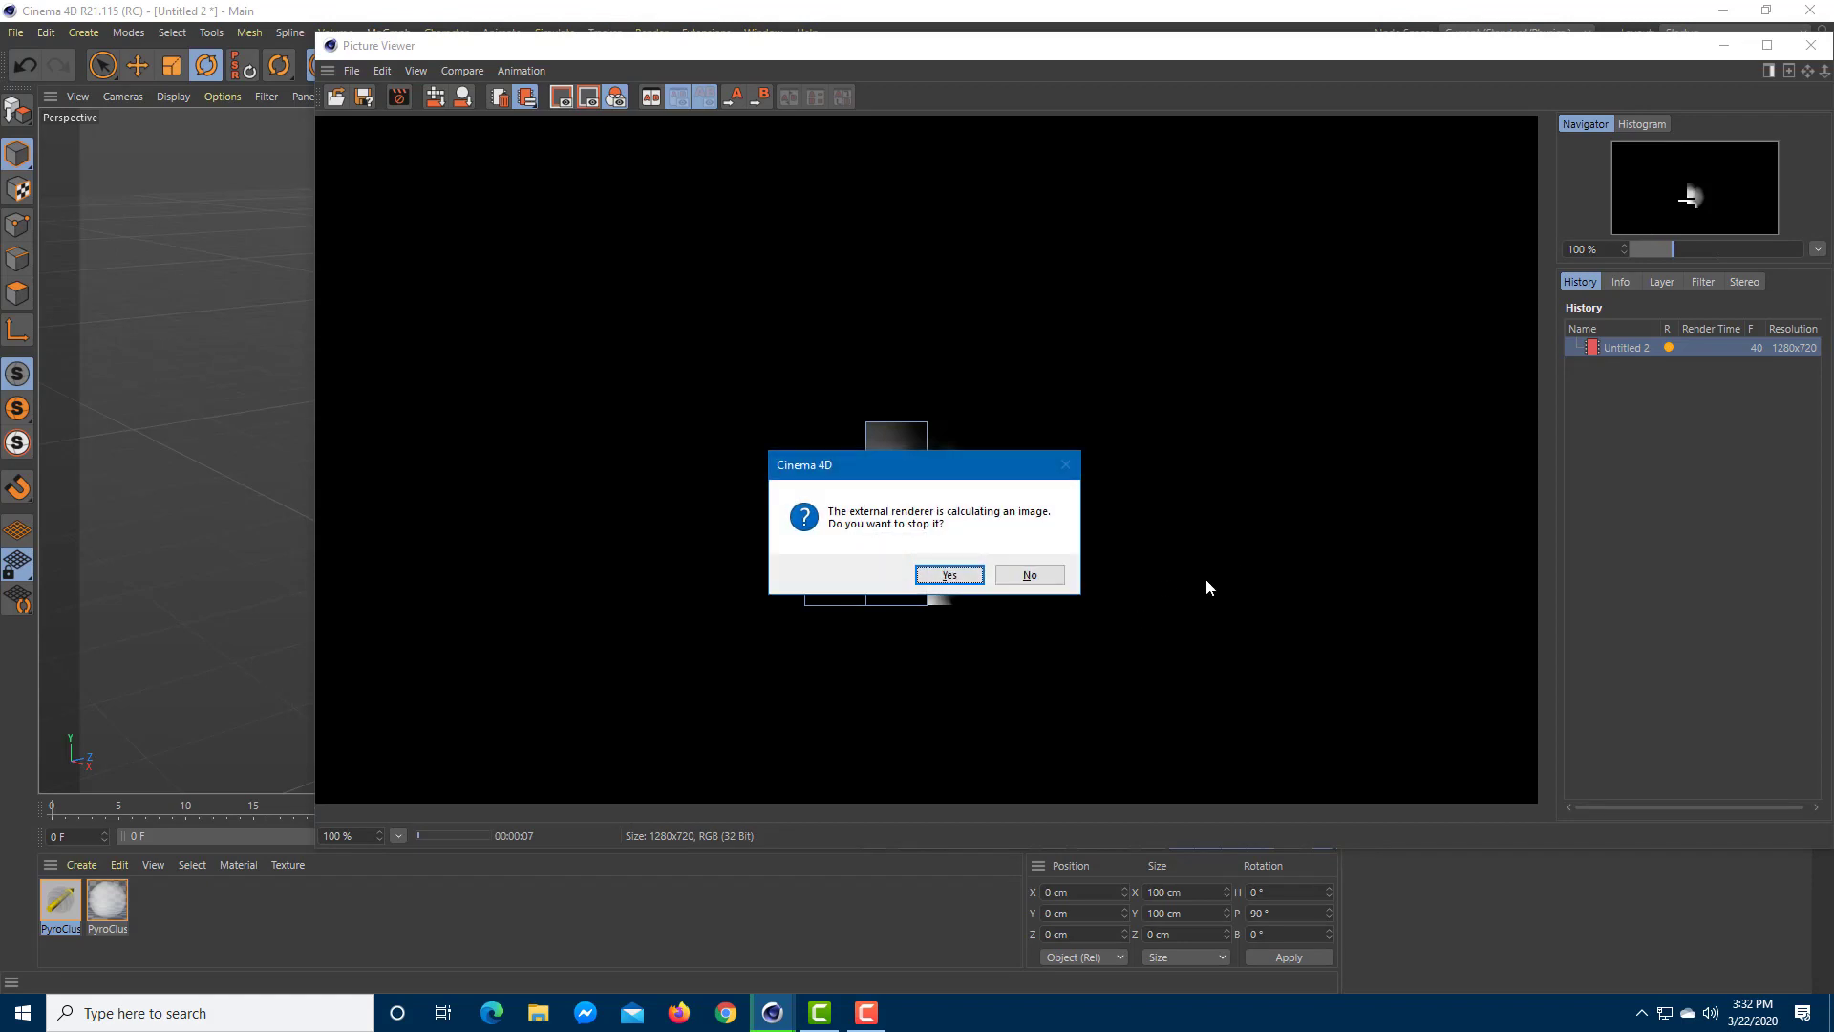
left_click(949, 574)
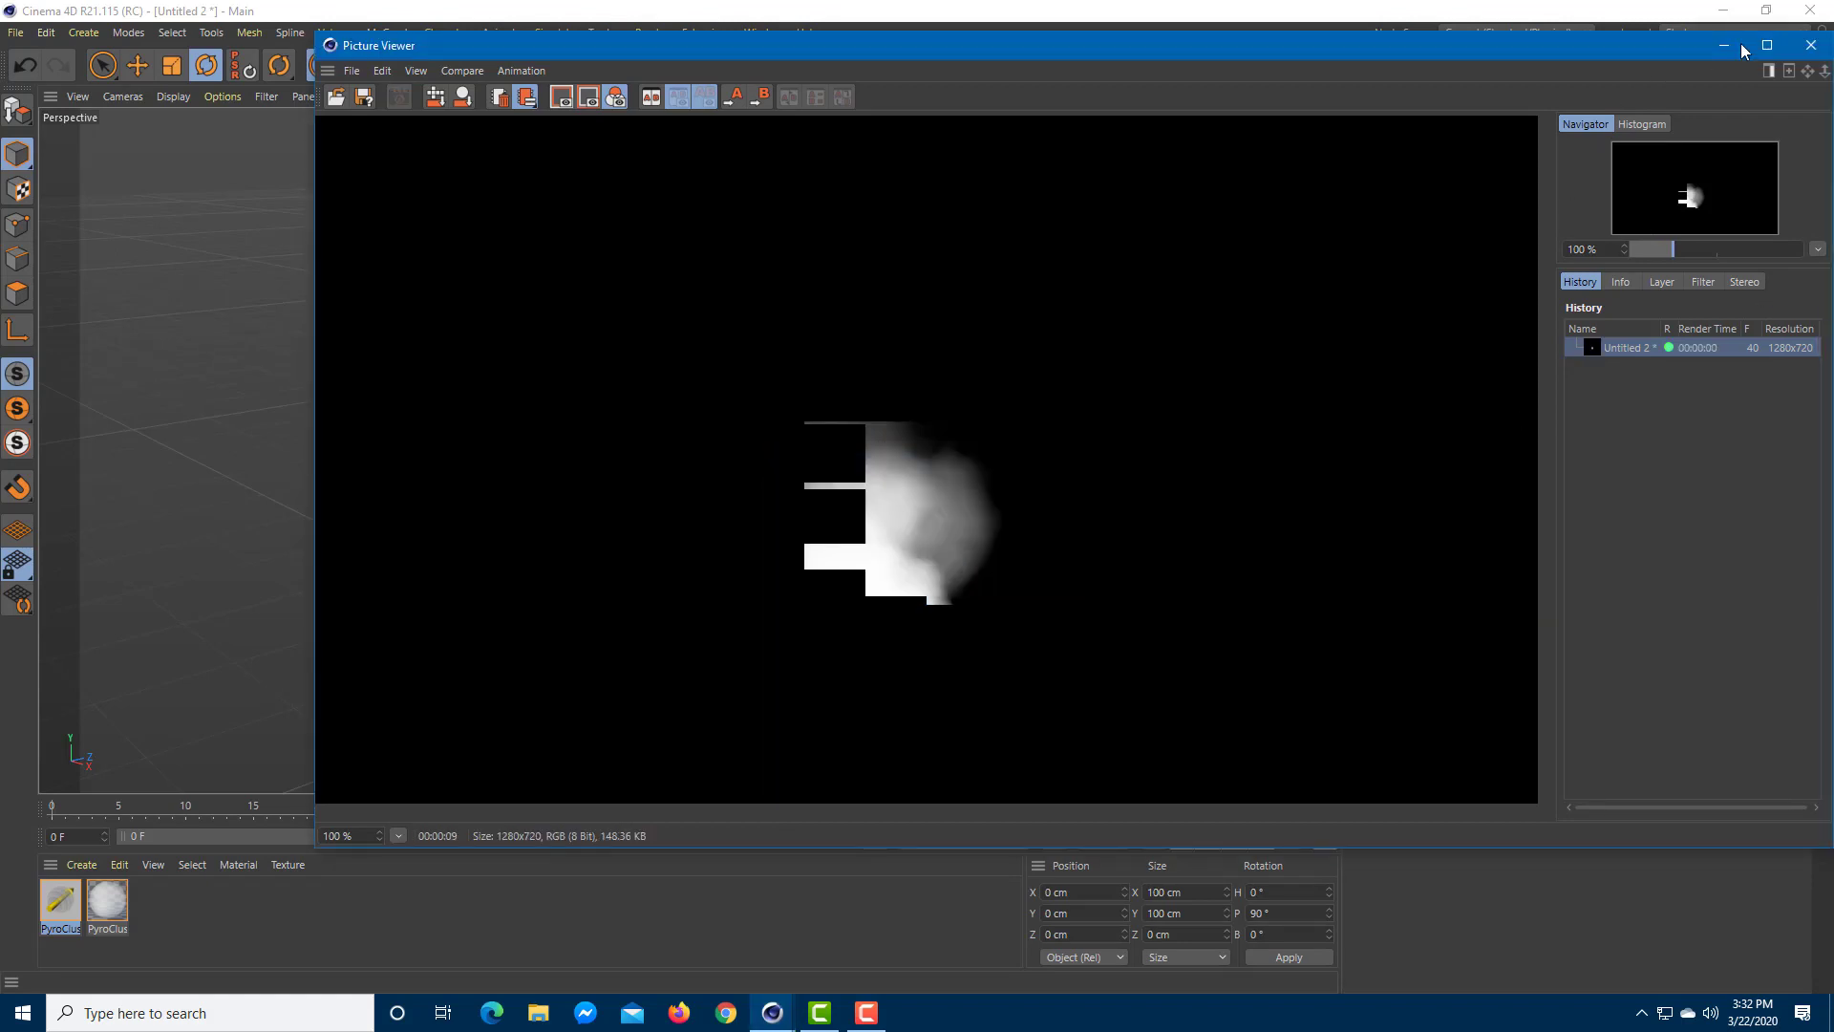
left_click(1810, 45)
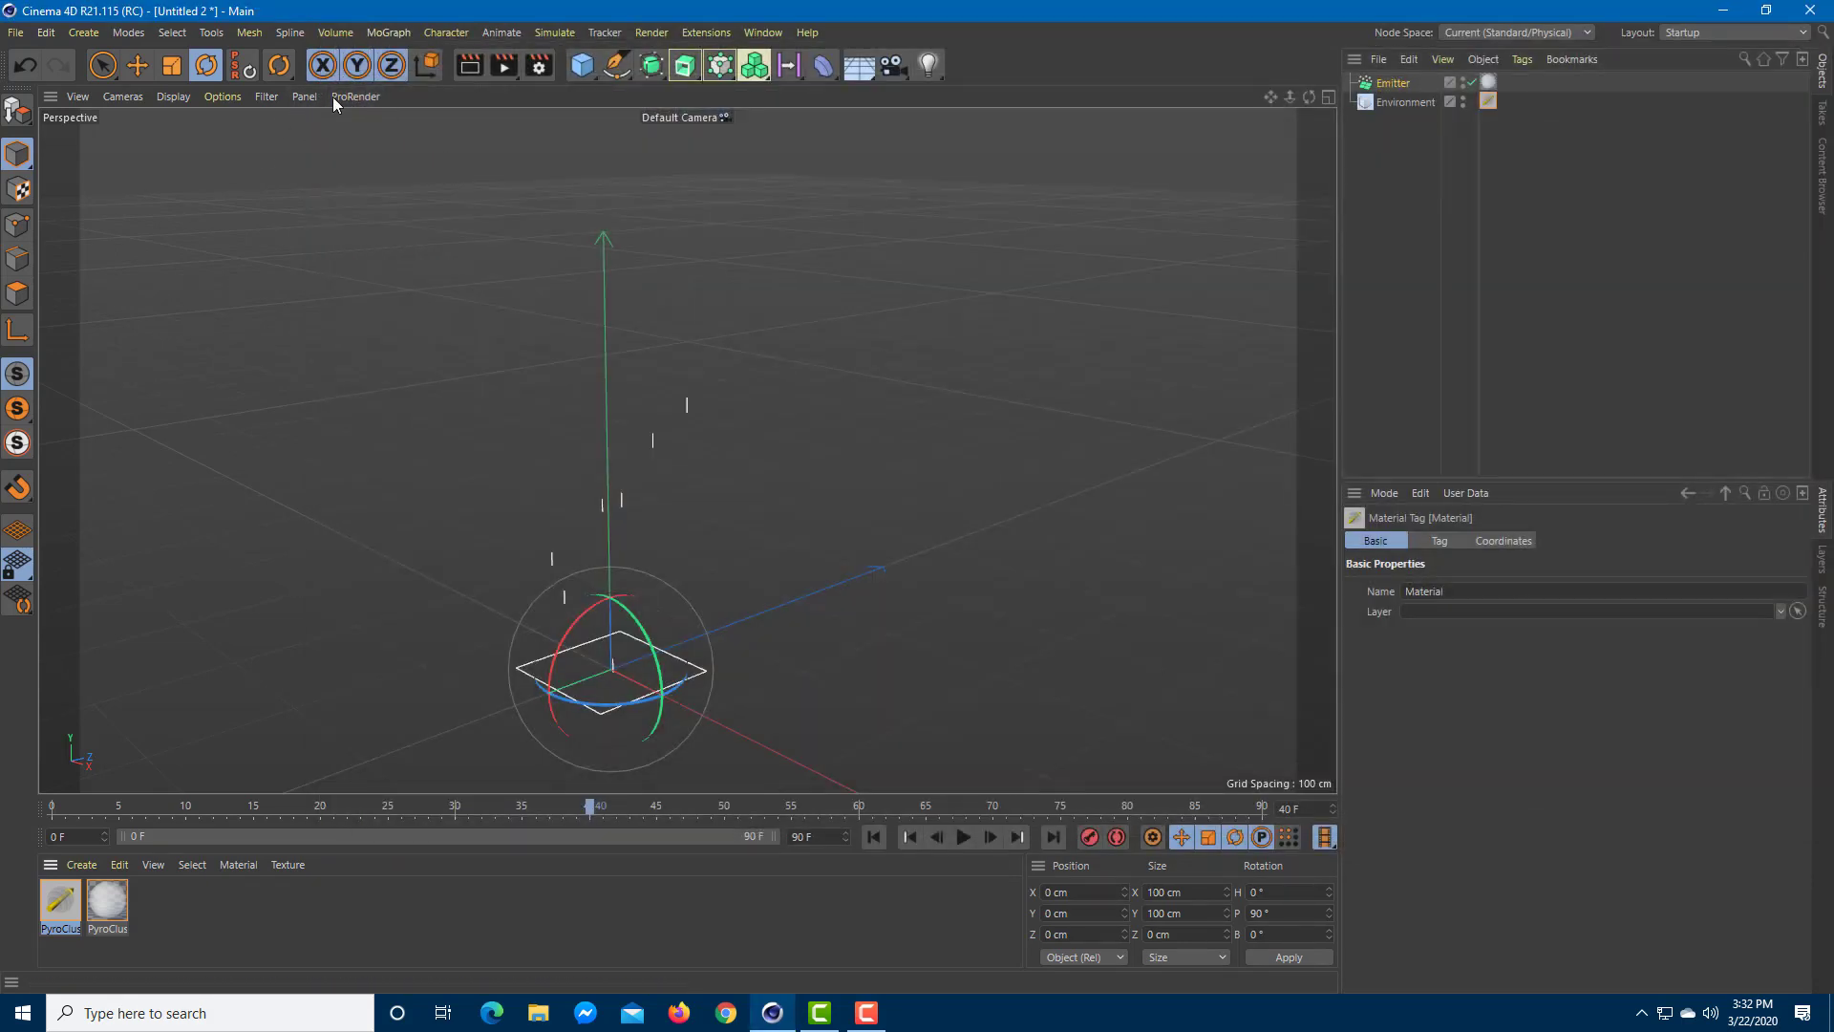
- Set the render output size to the 320 x 240 screen preset and close the render settings
left_click(539, 65)
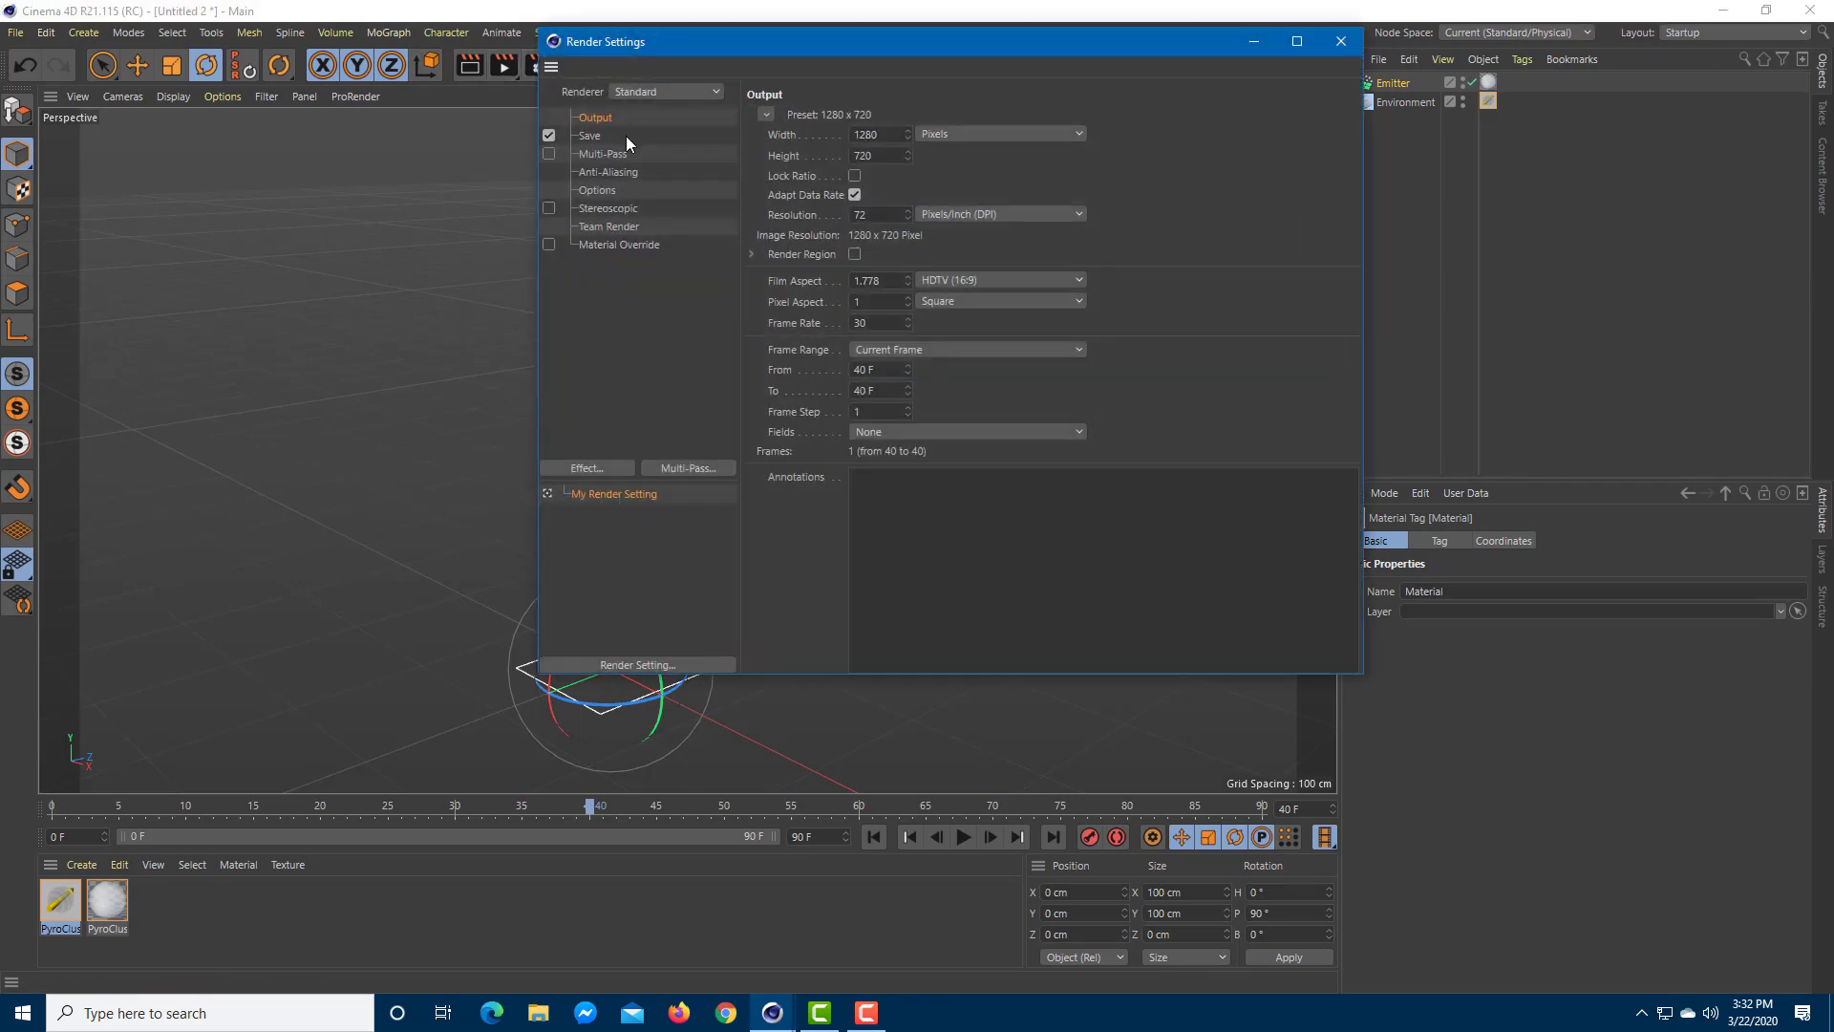
left_click(671, 92)
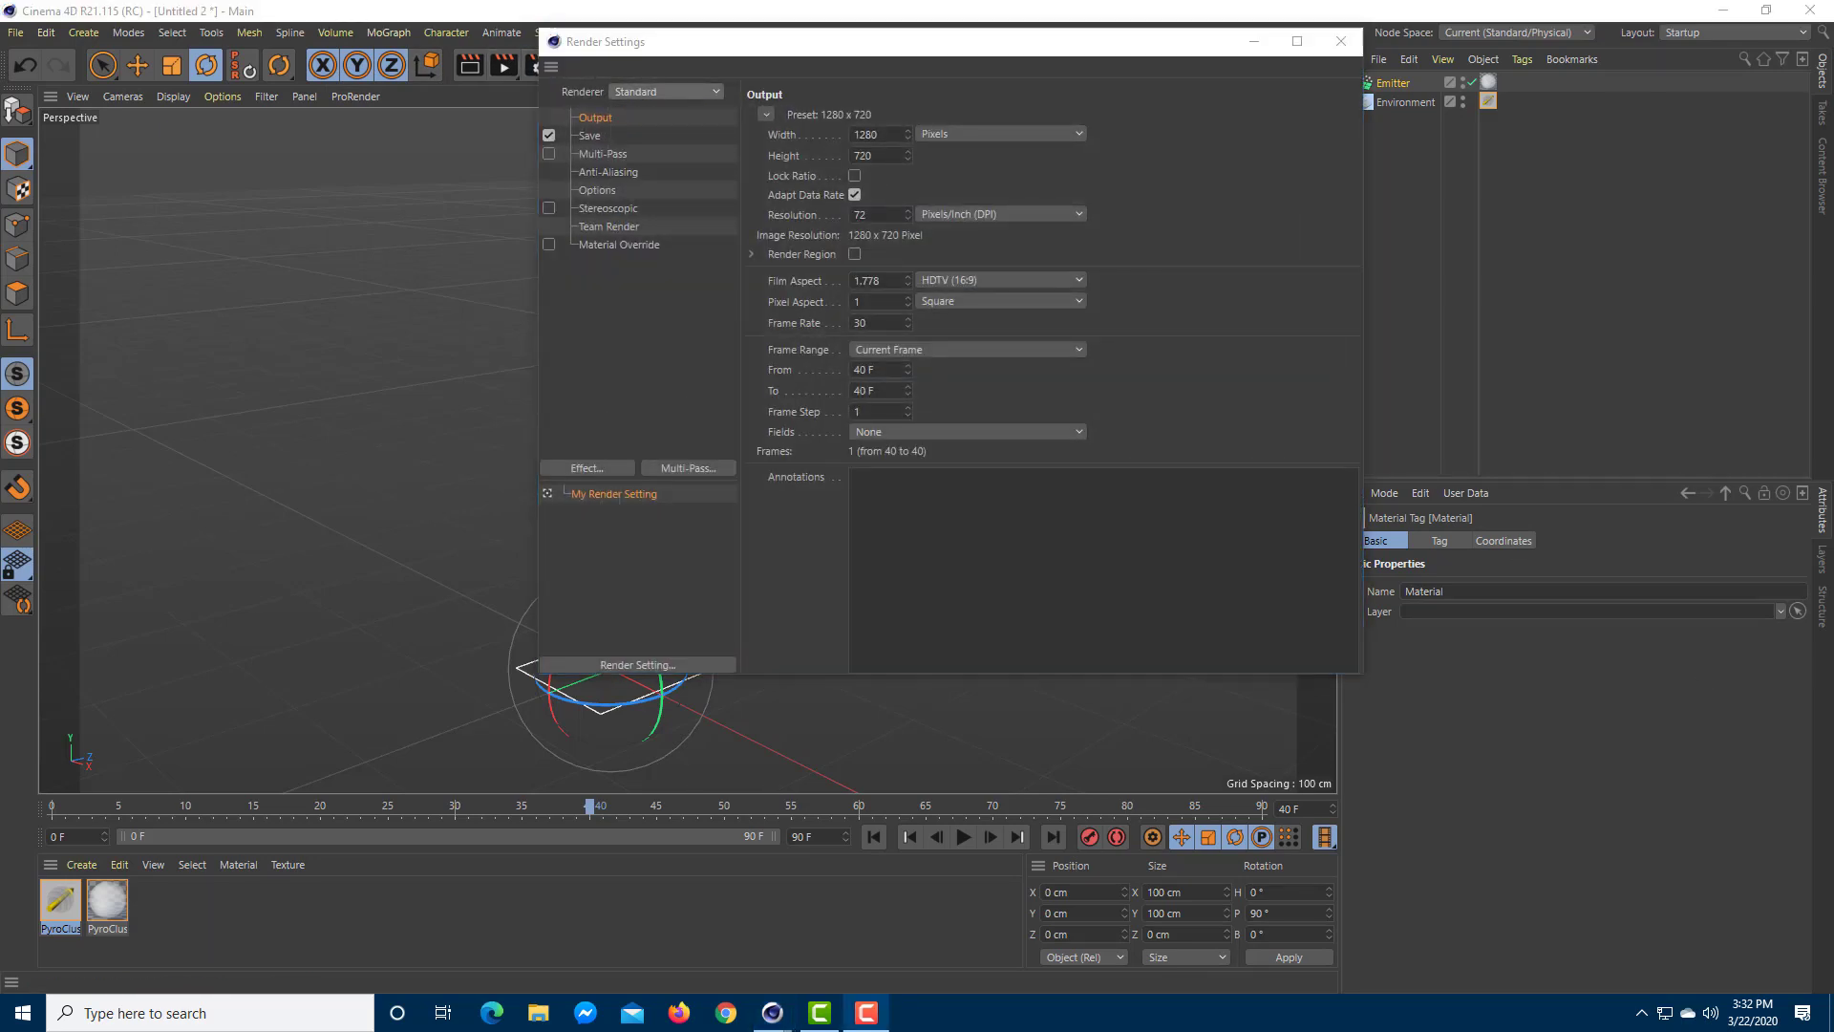
left_click(765, 111)
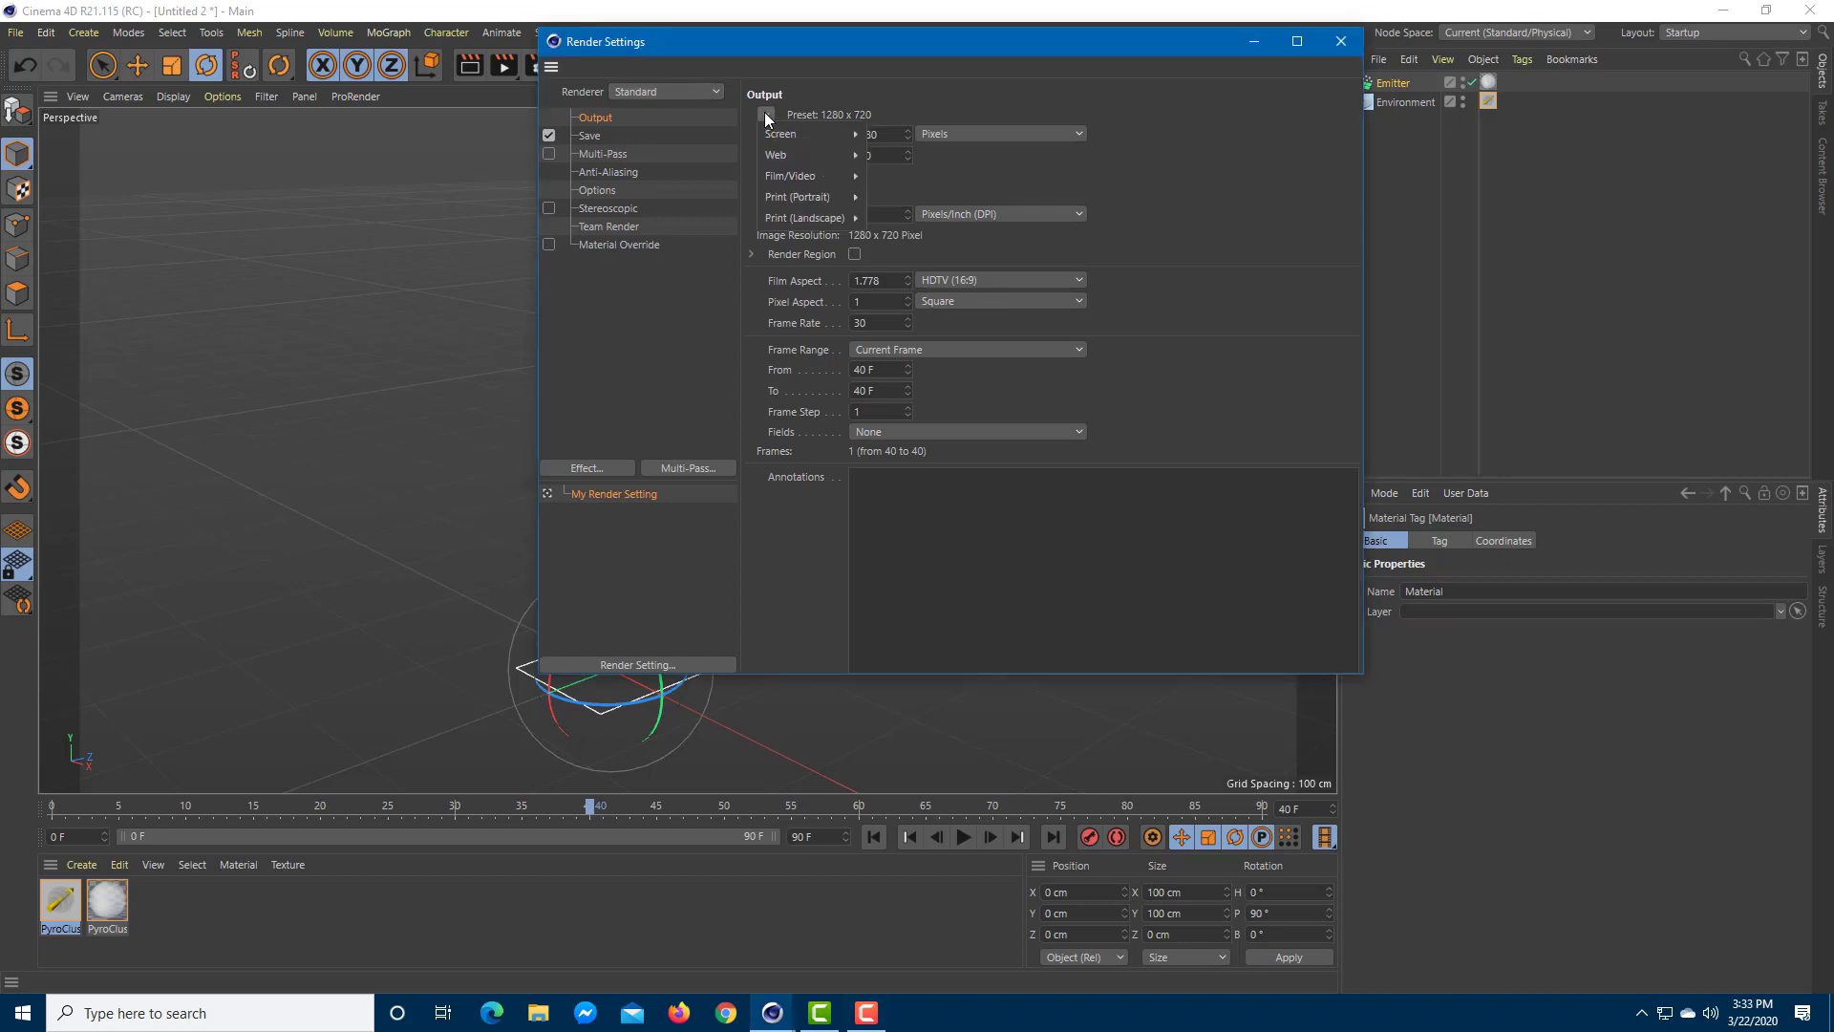
mouse_move(822, 153)
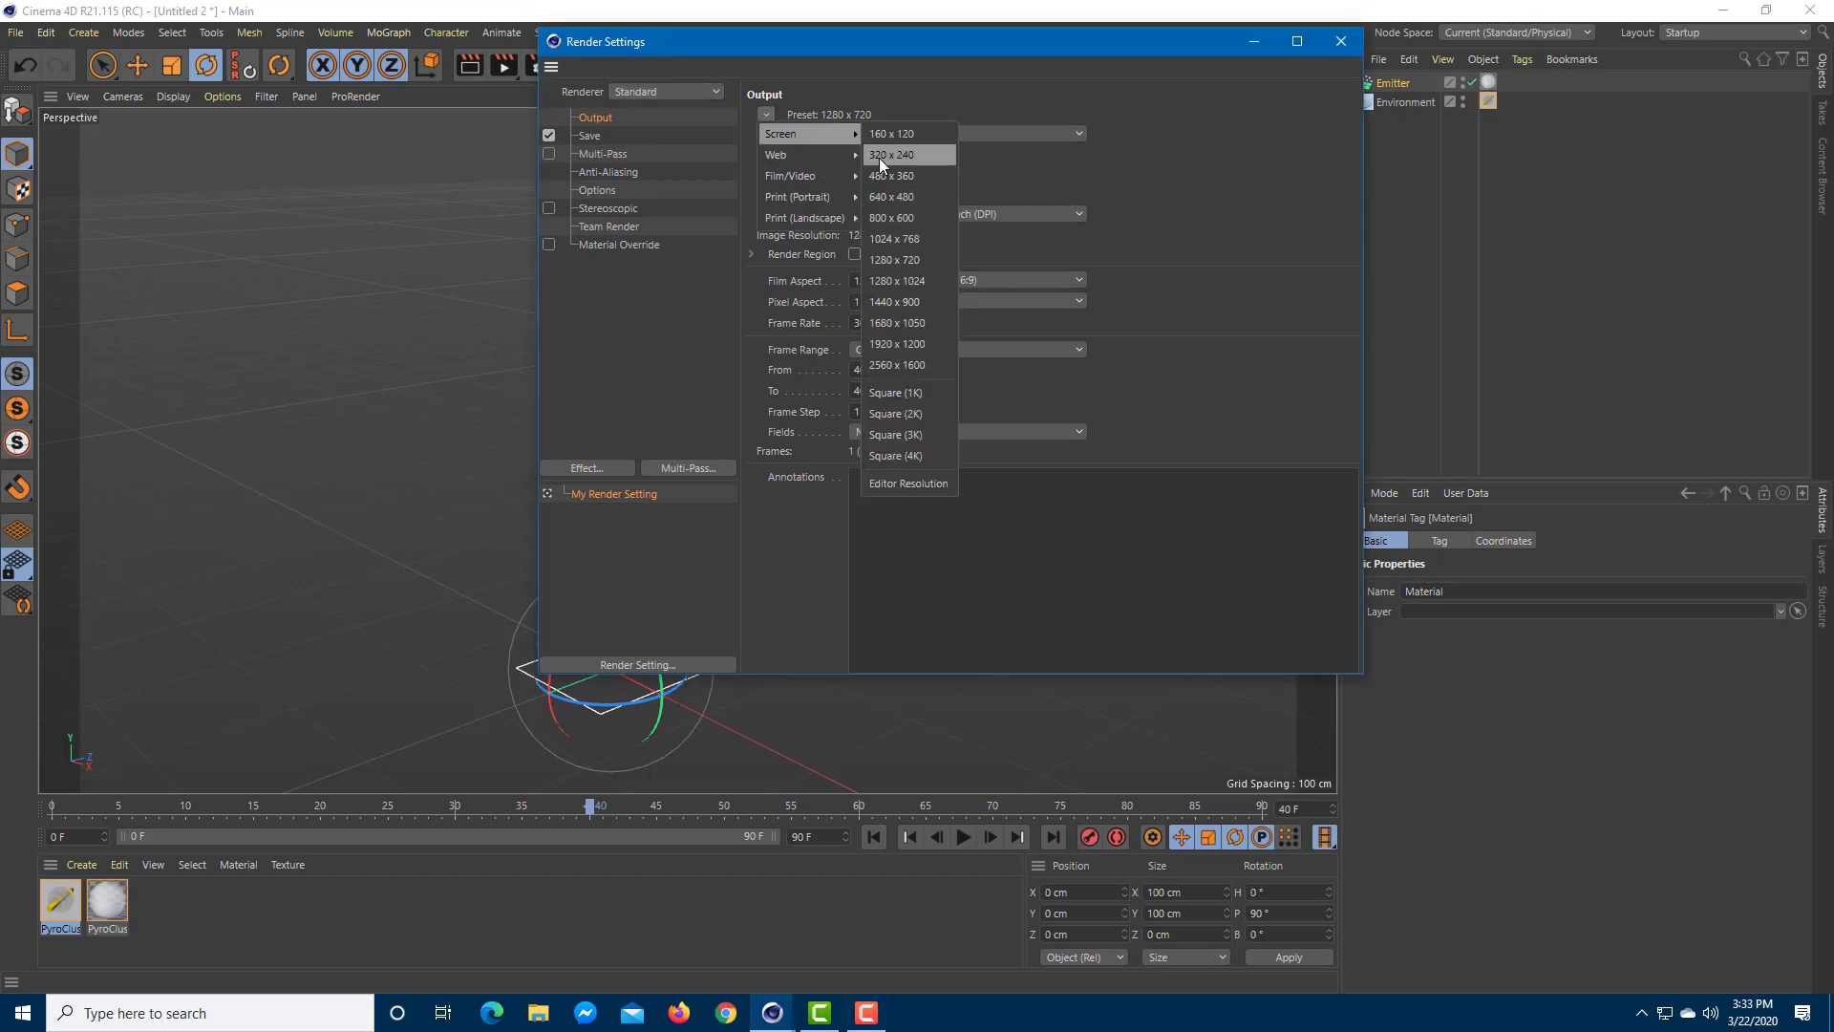
left_click(879, 155)
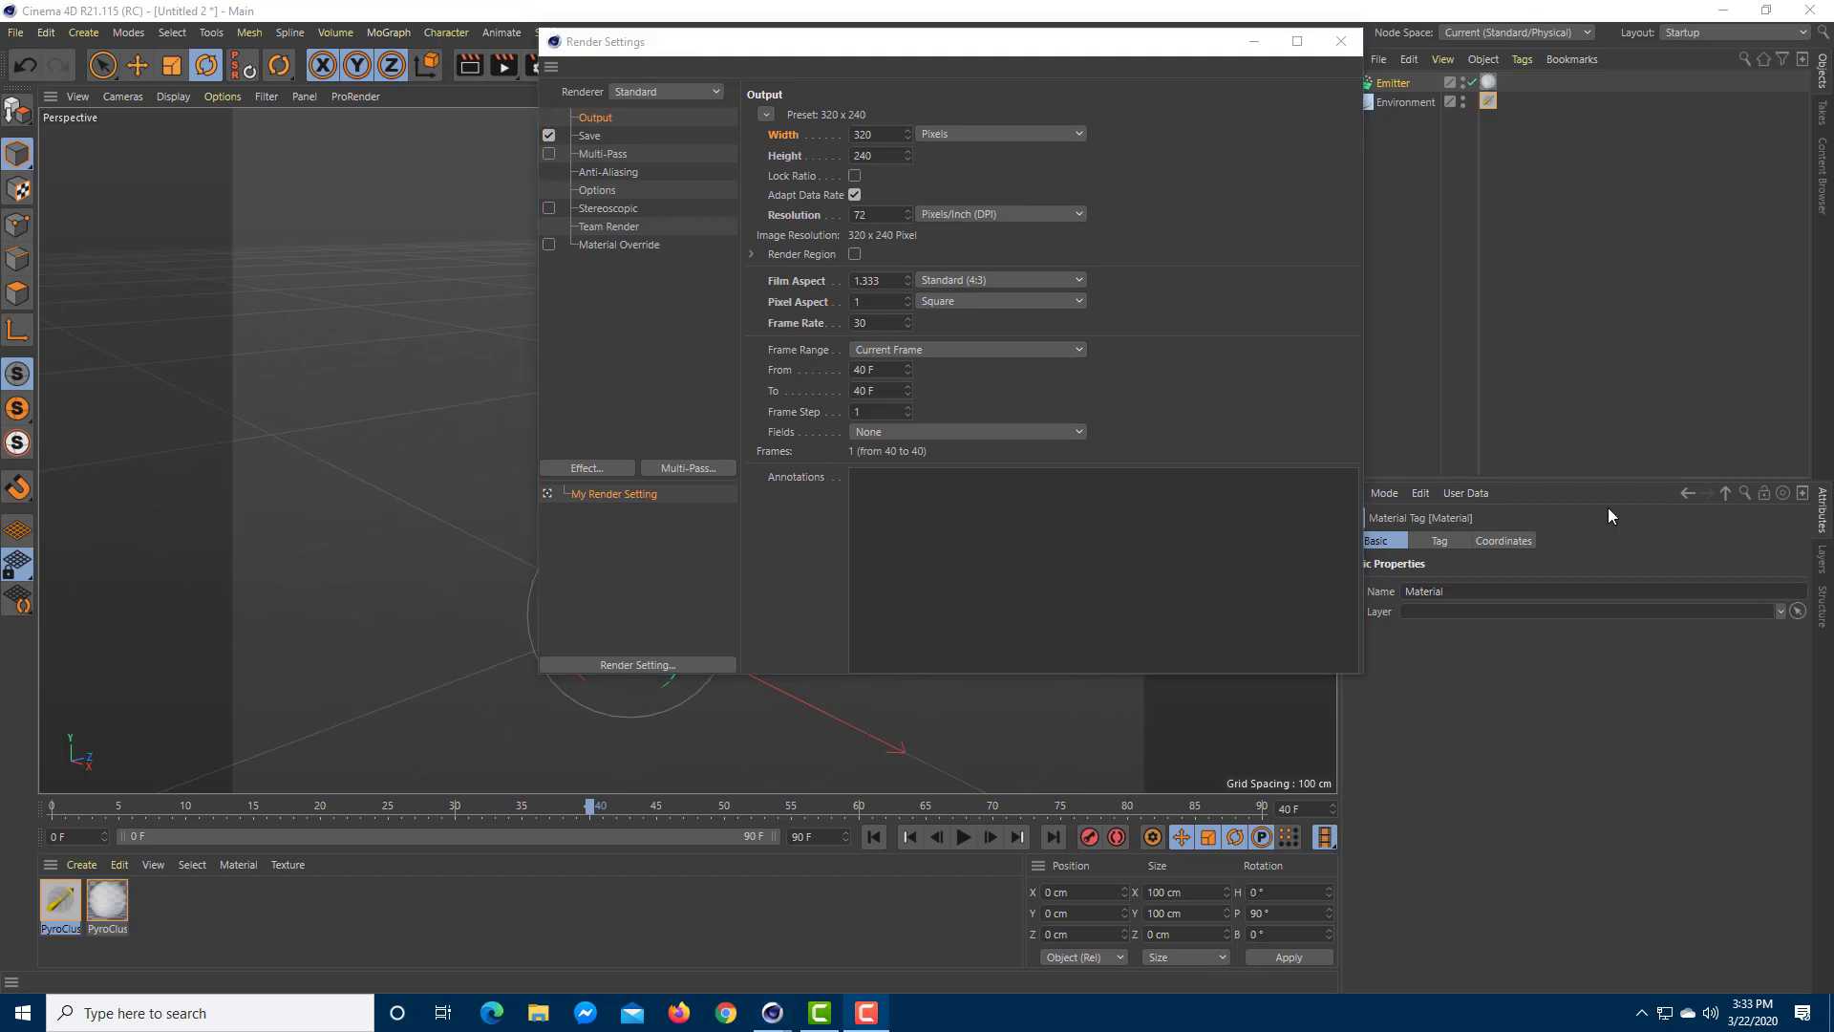
left_click(1319, 57)
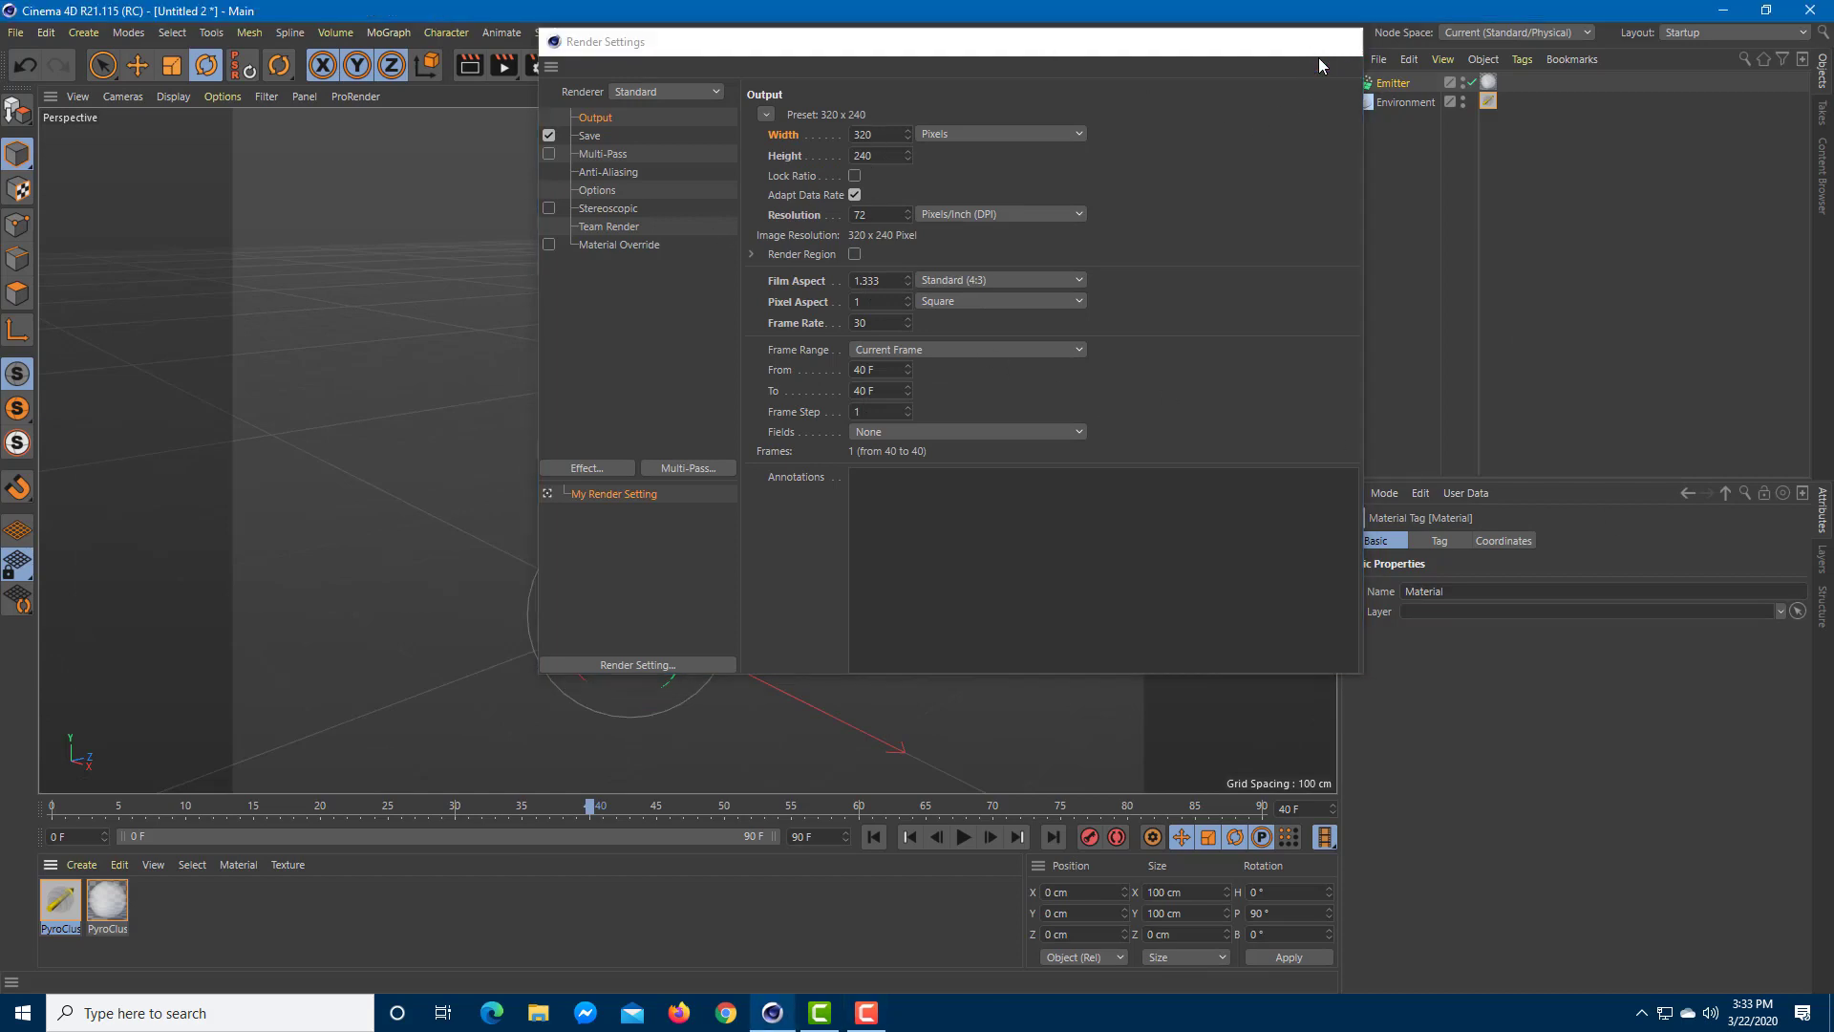
left_click(1341, 41)
- Render frame 40 in the Picture Viewer to examine the smoke at the reduced size, and close the viewer
left_click(503, 67)
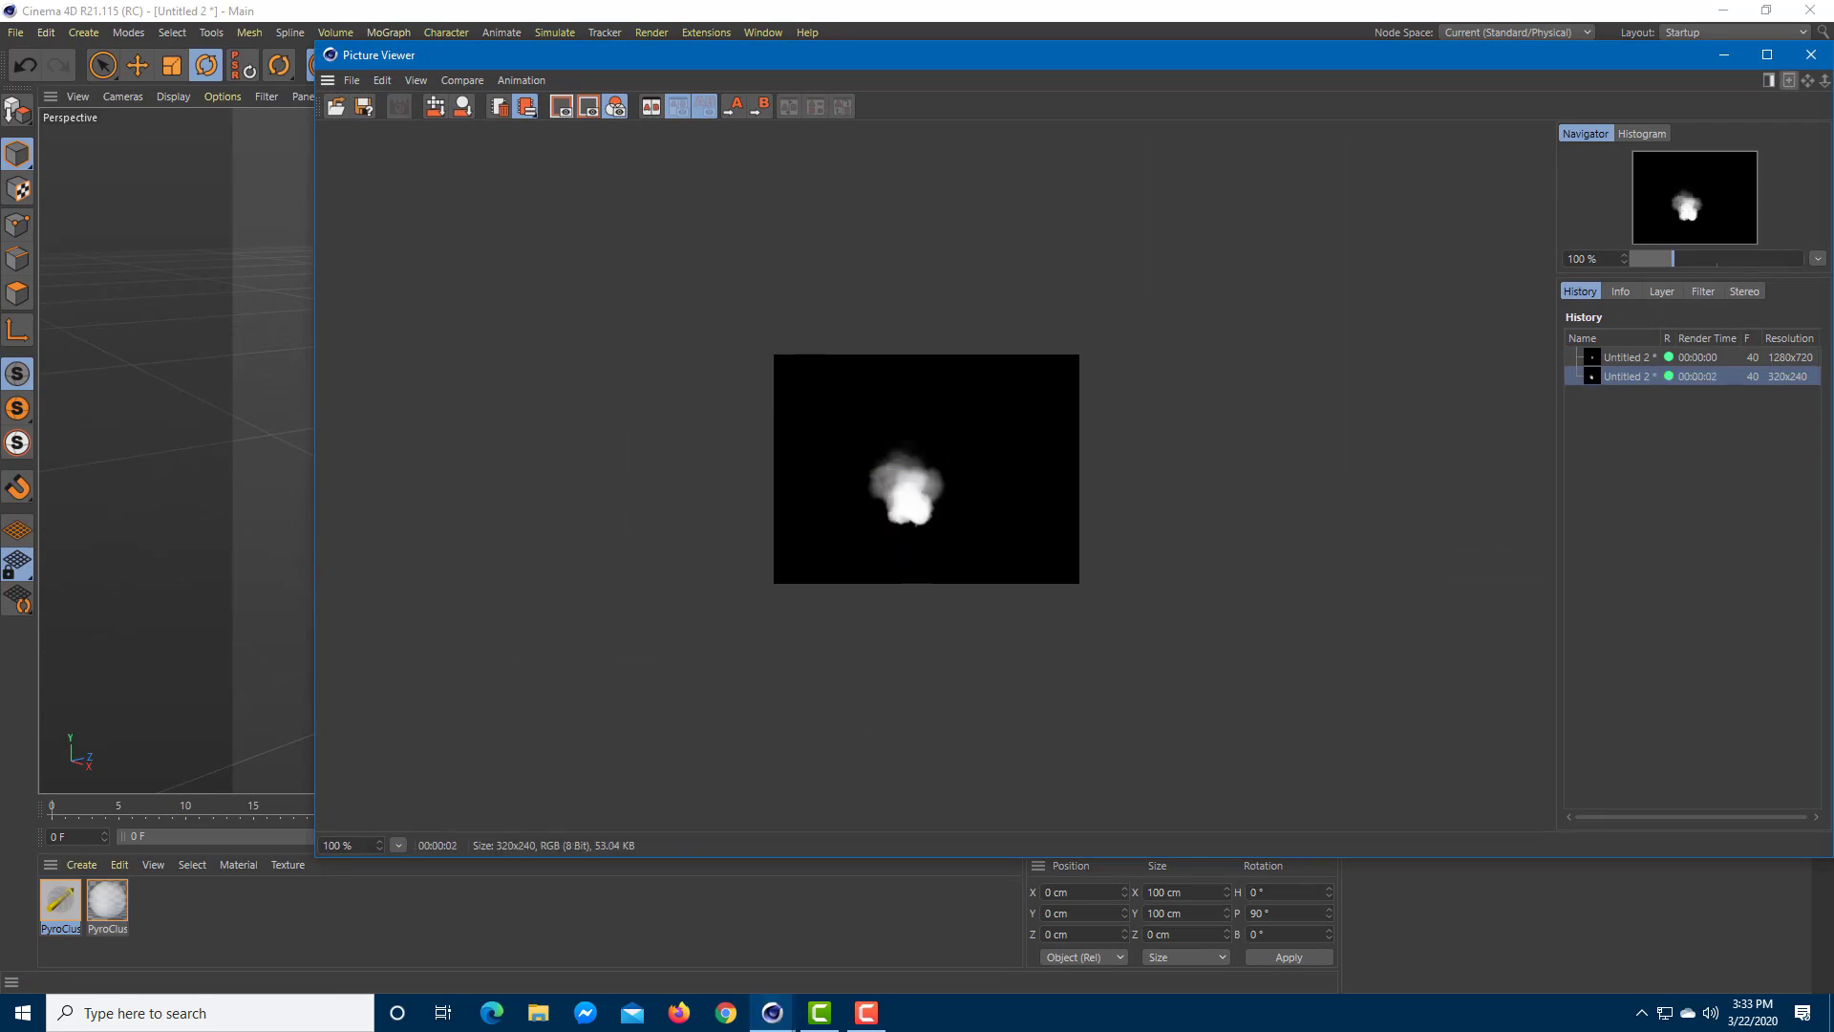
left_click(1810, 55)
left_click_drag(742, 686, 920, 661, "alt")
left_click_drag(723, 651, 817, 644, "alt")
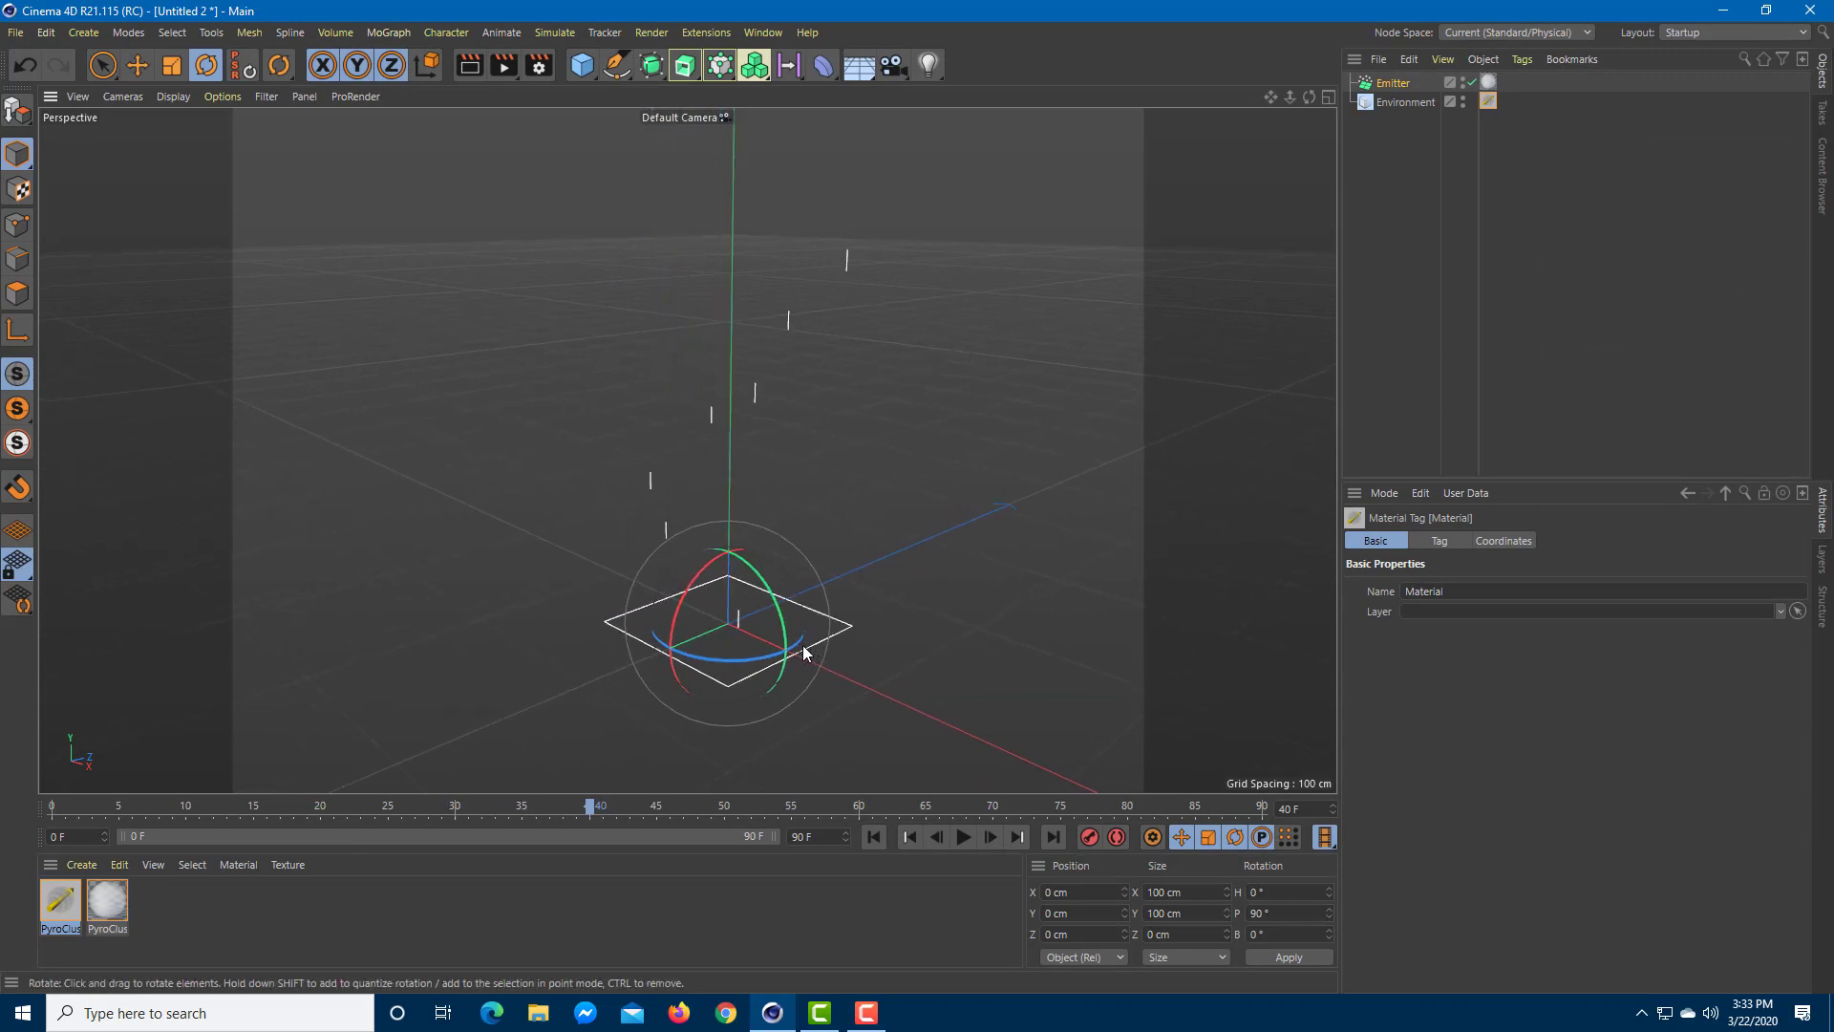
- Convert the PyroCluster material to the Fire settings preset and test-render frame 40 in the Picture Viewer
left_click(103, 903)
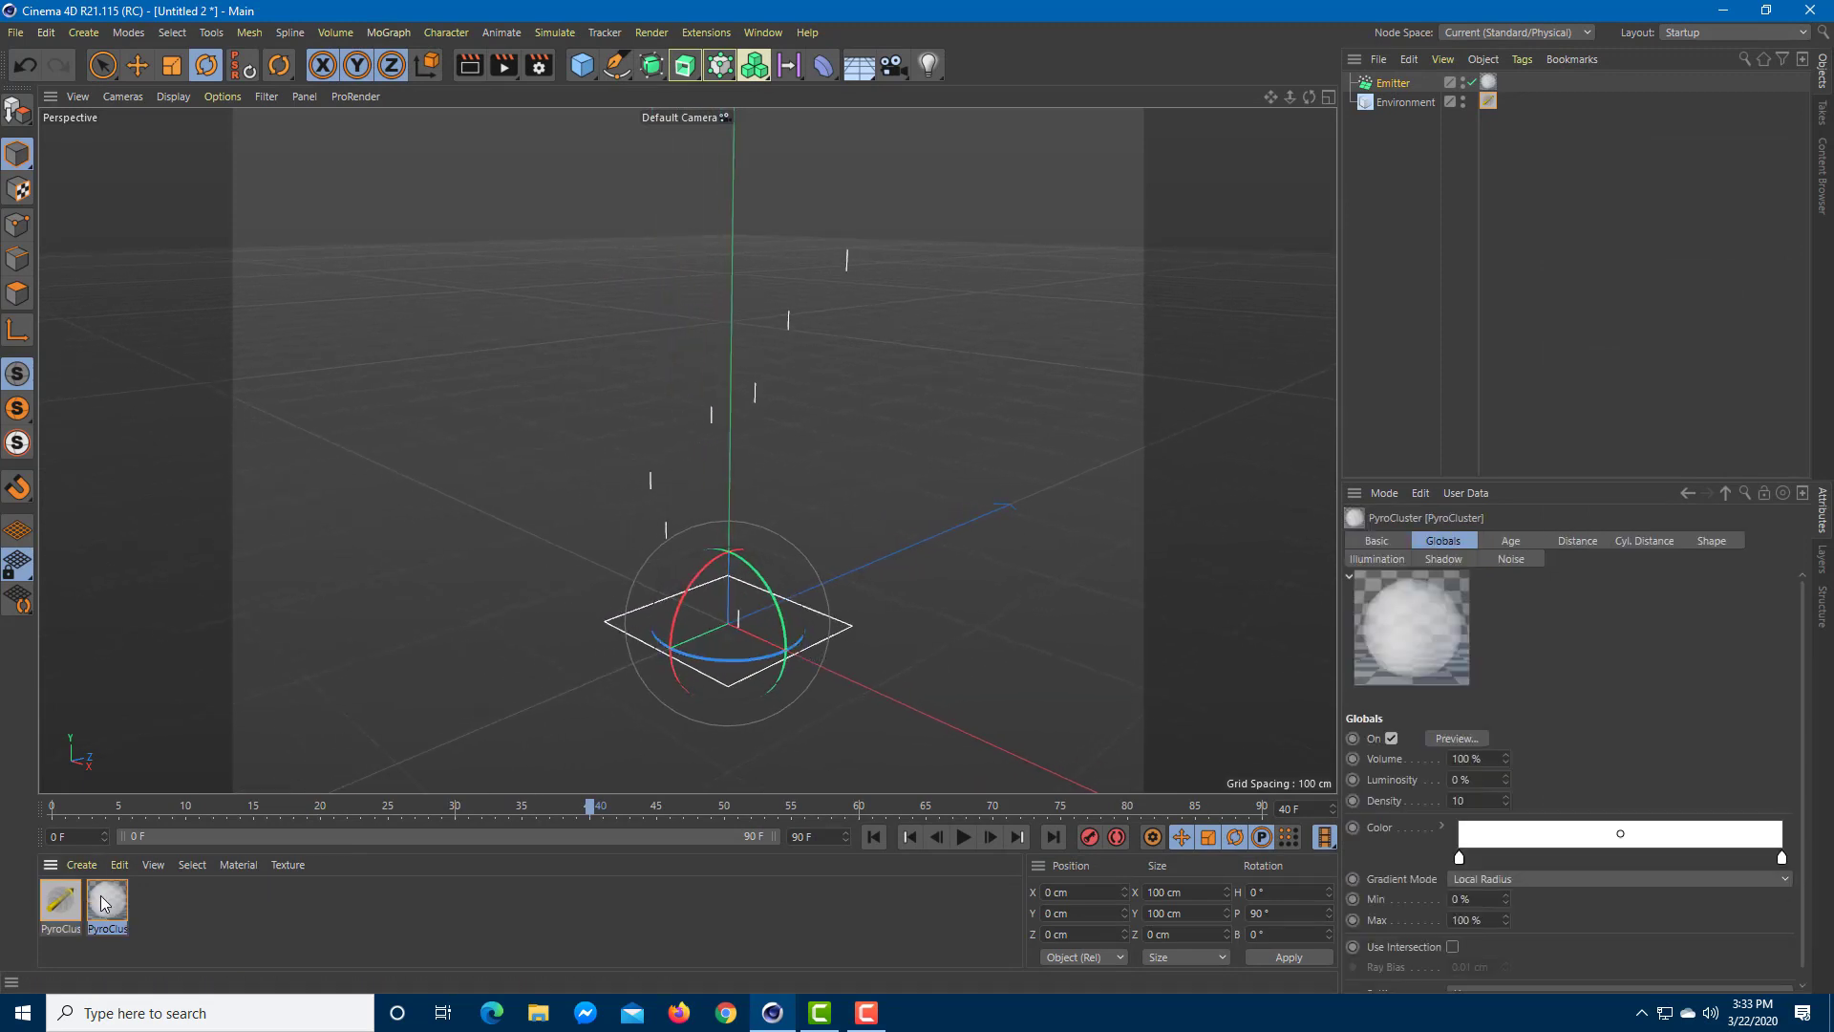
double_click(101, 906)
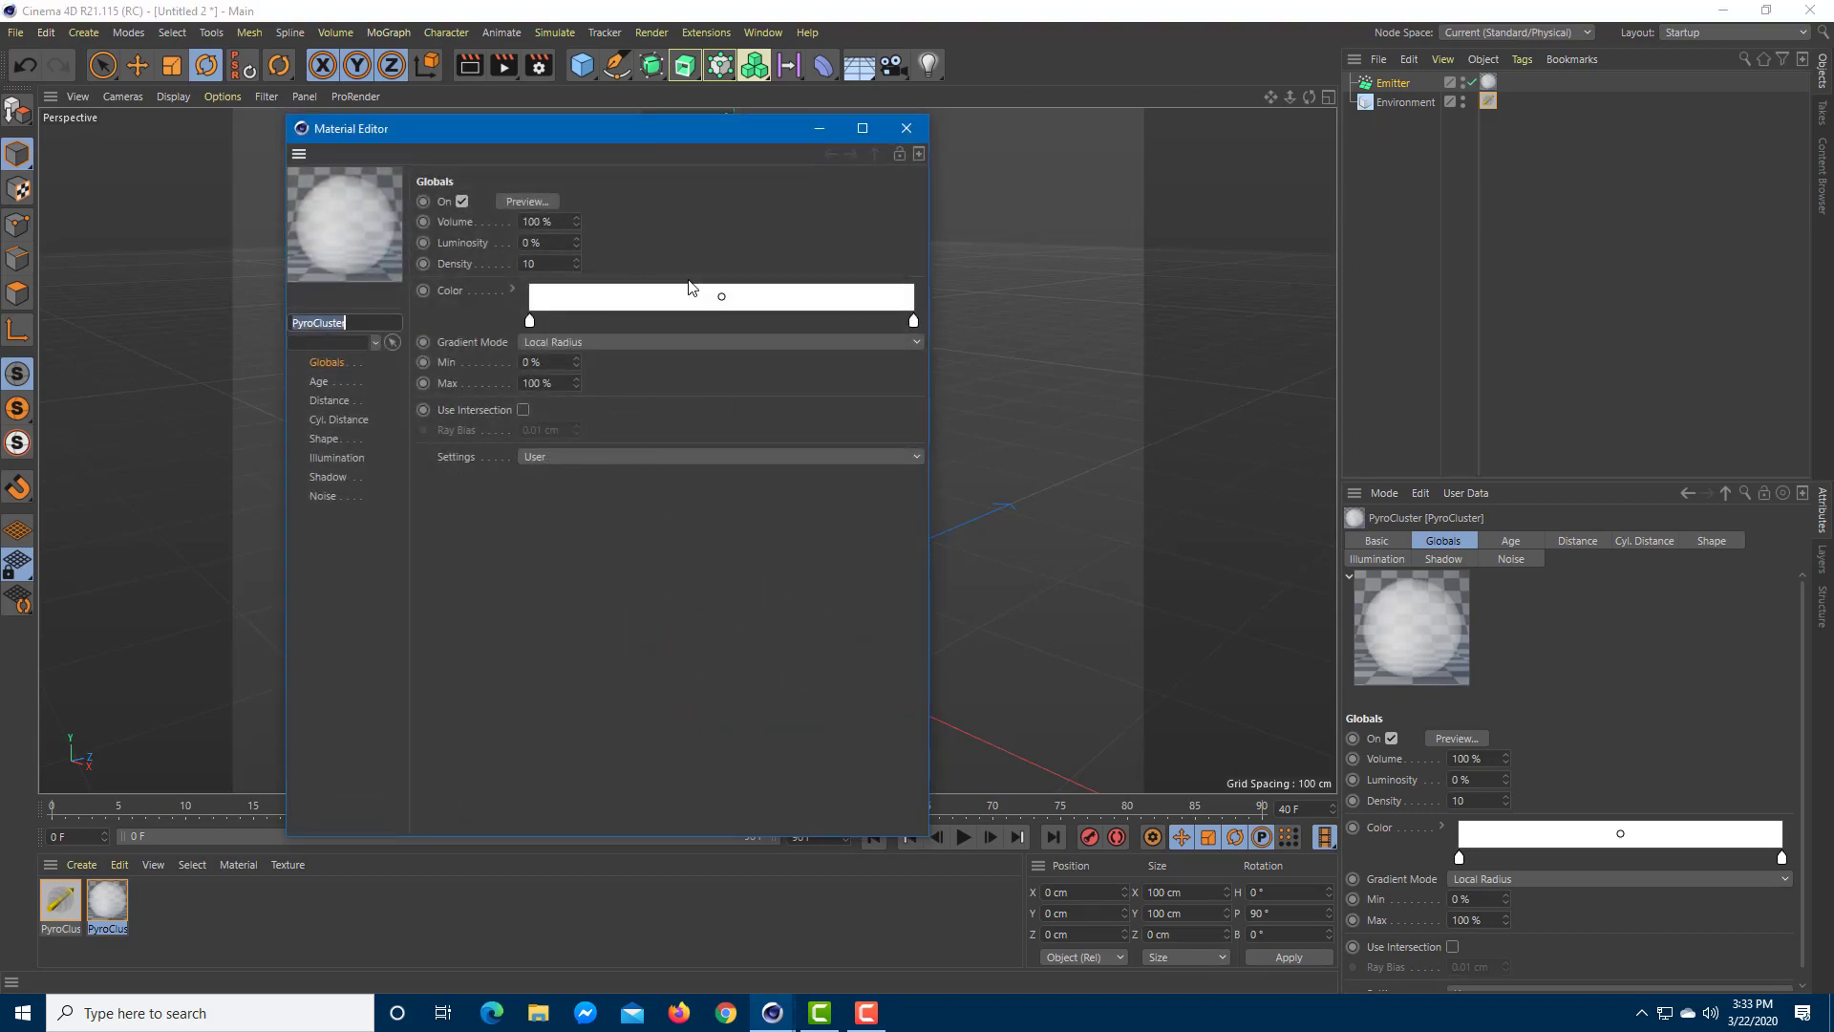
left_click(819, 456)
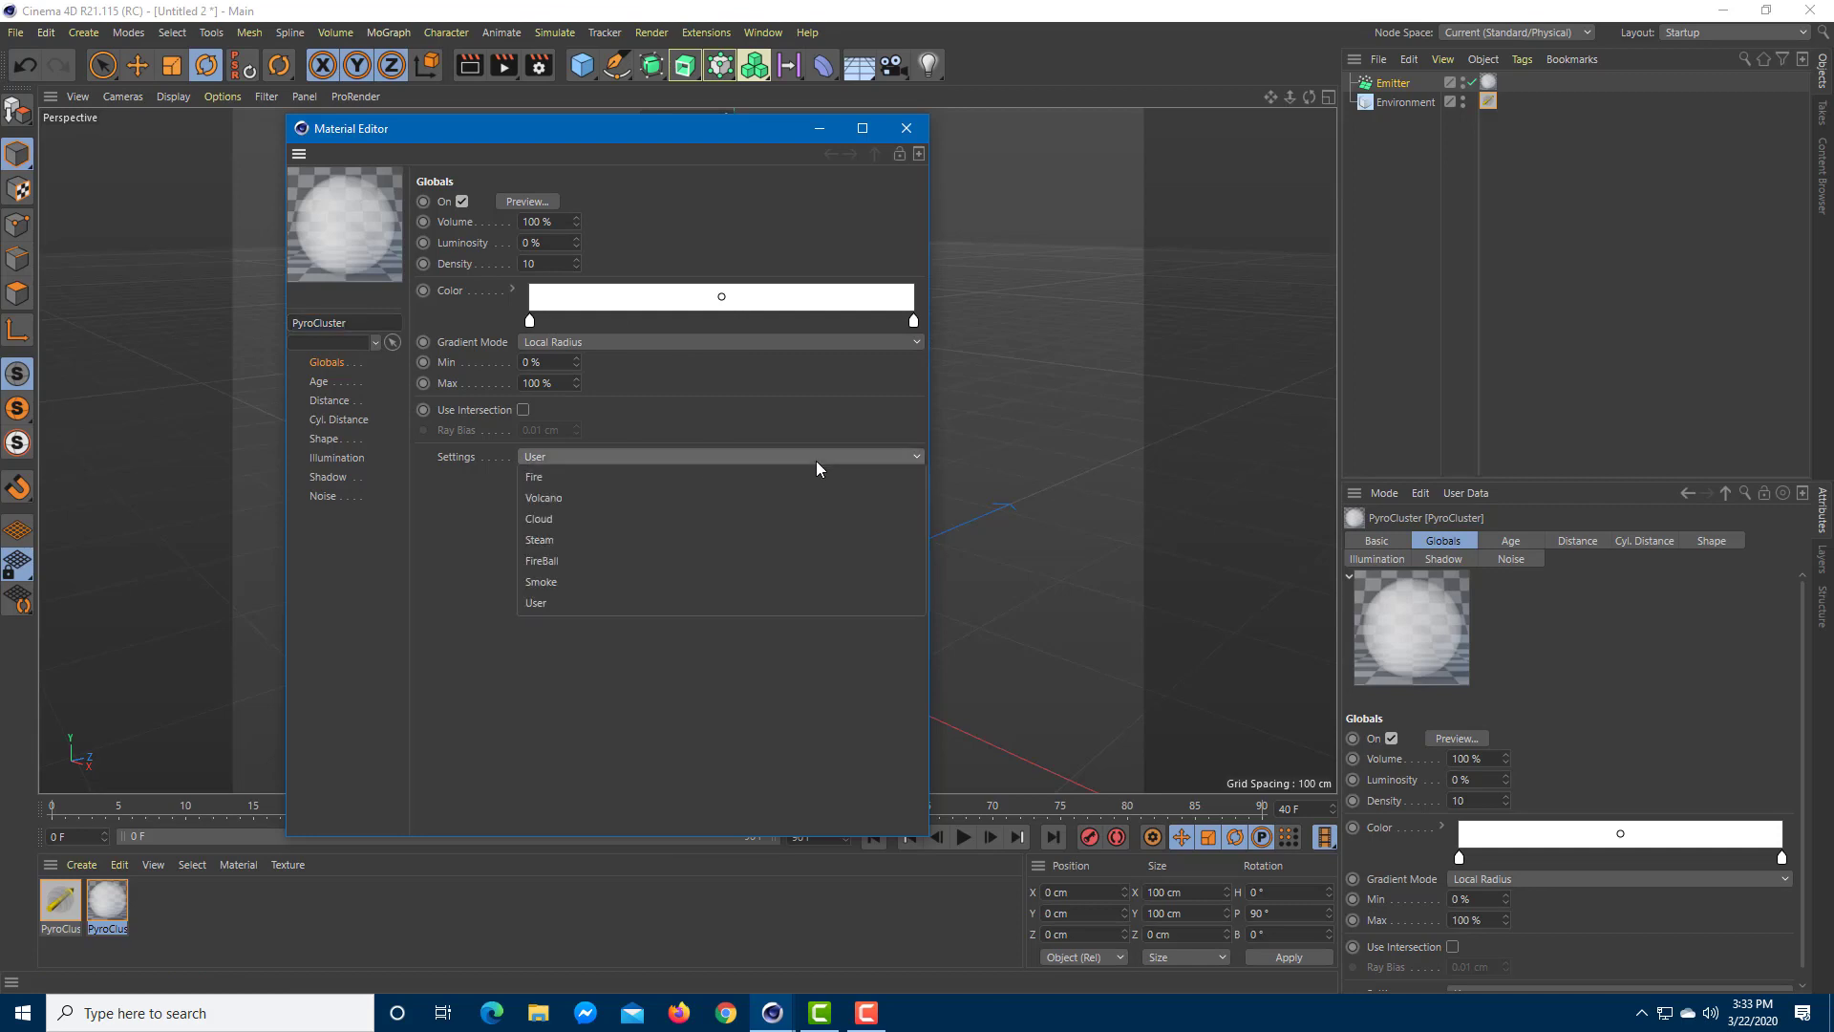
left_click(686, 480)
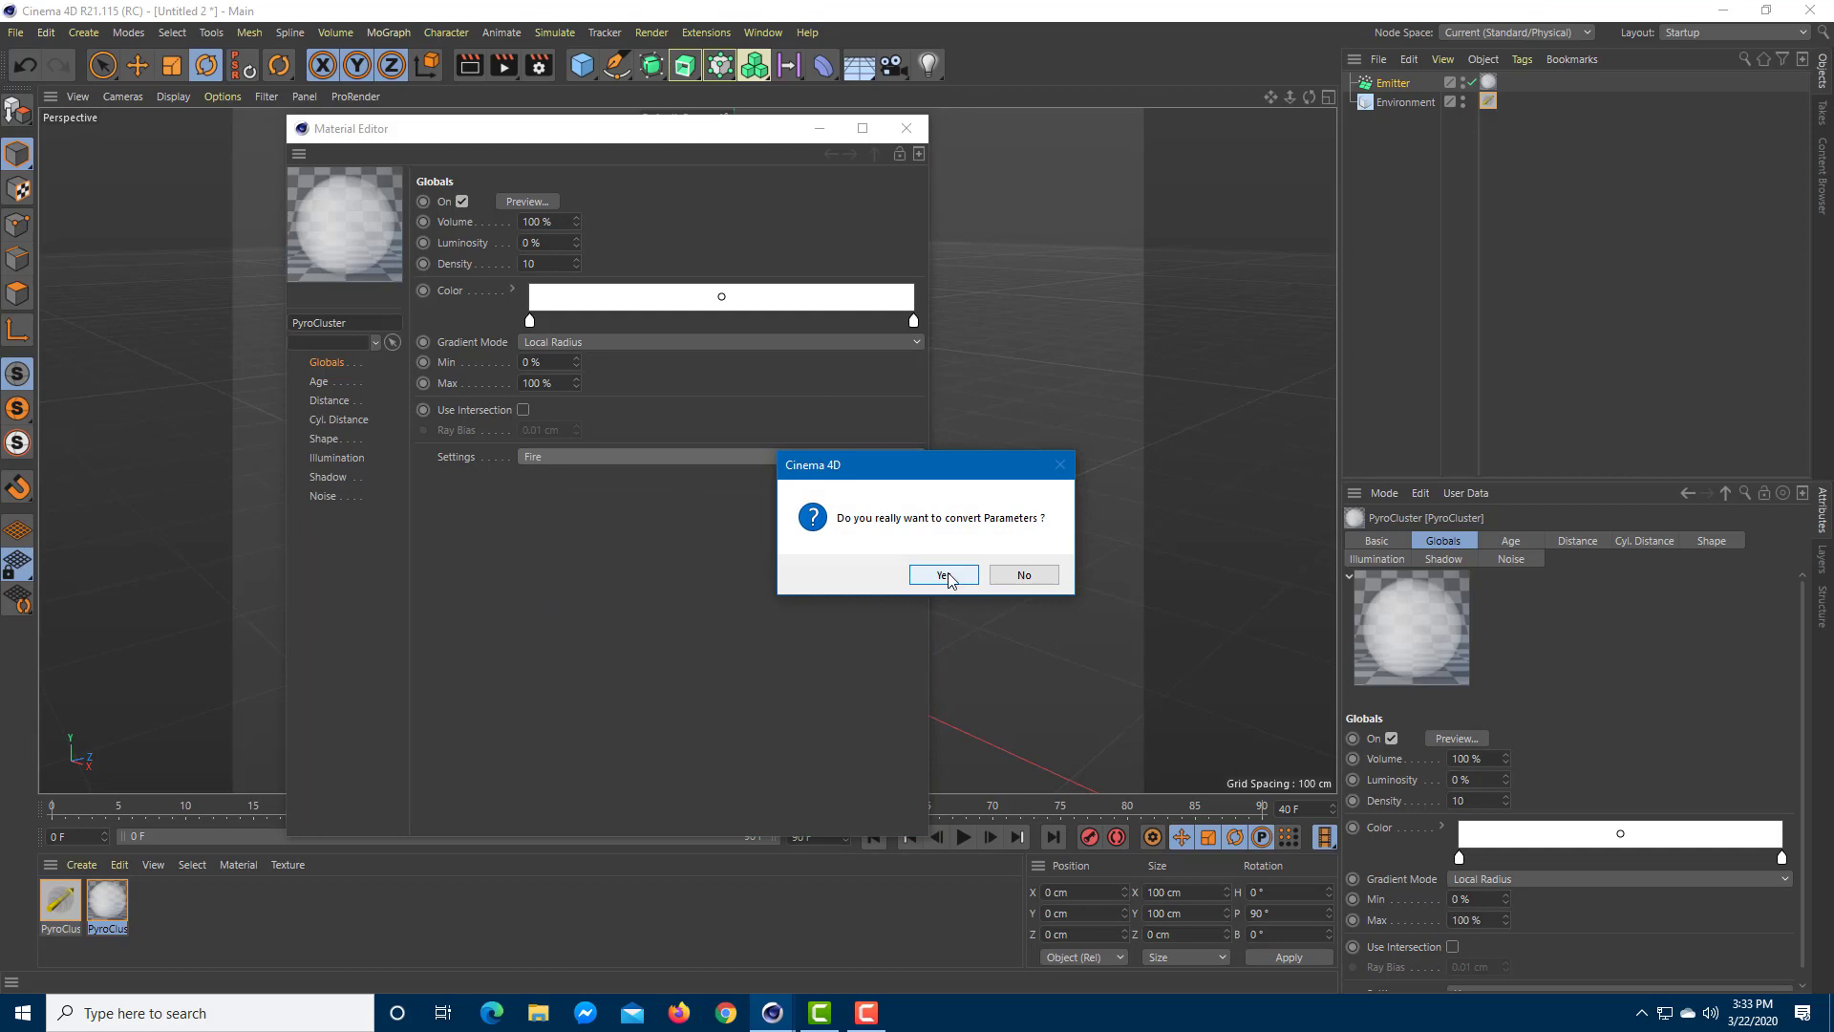
left_click(944, 574)
left_click(907, 128)
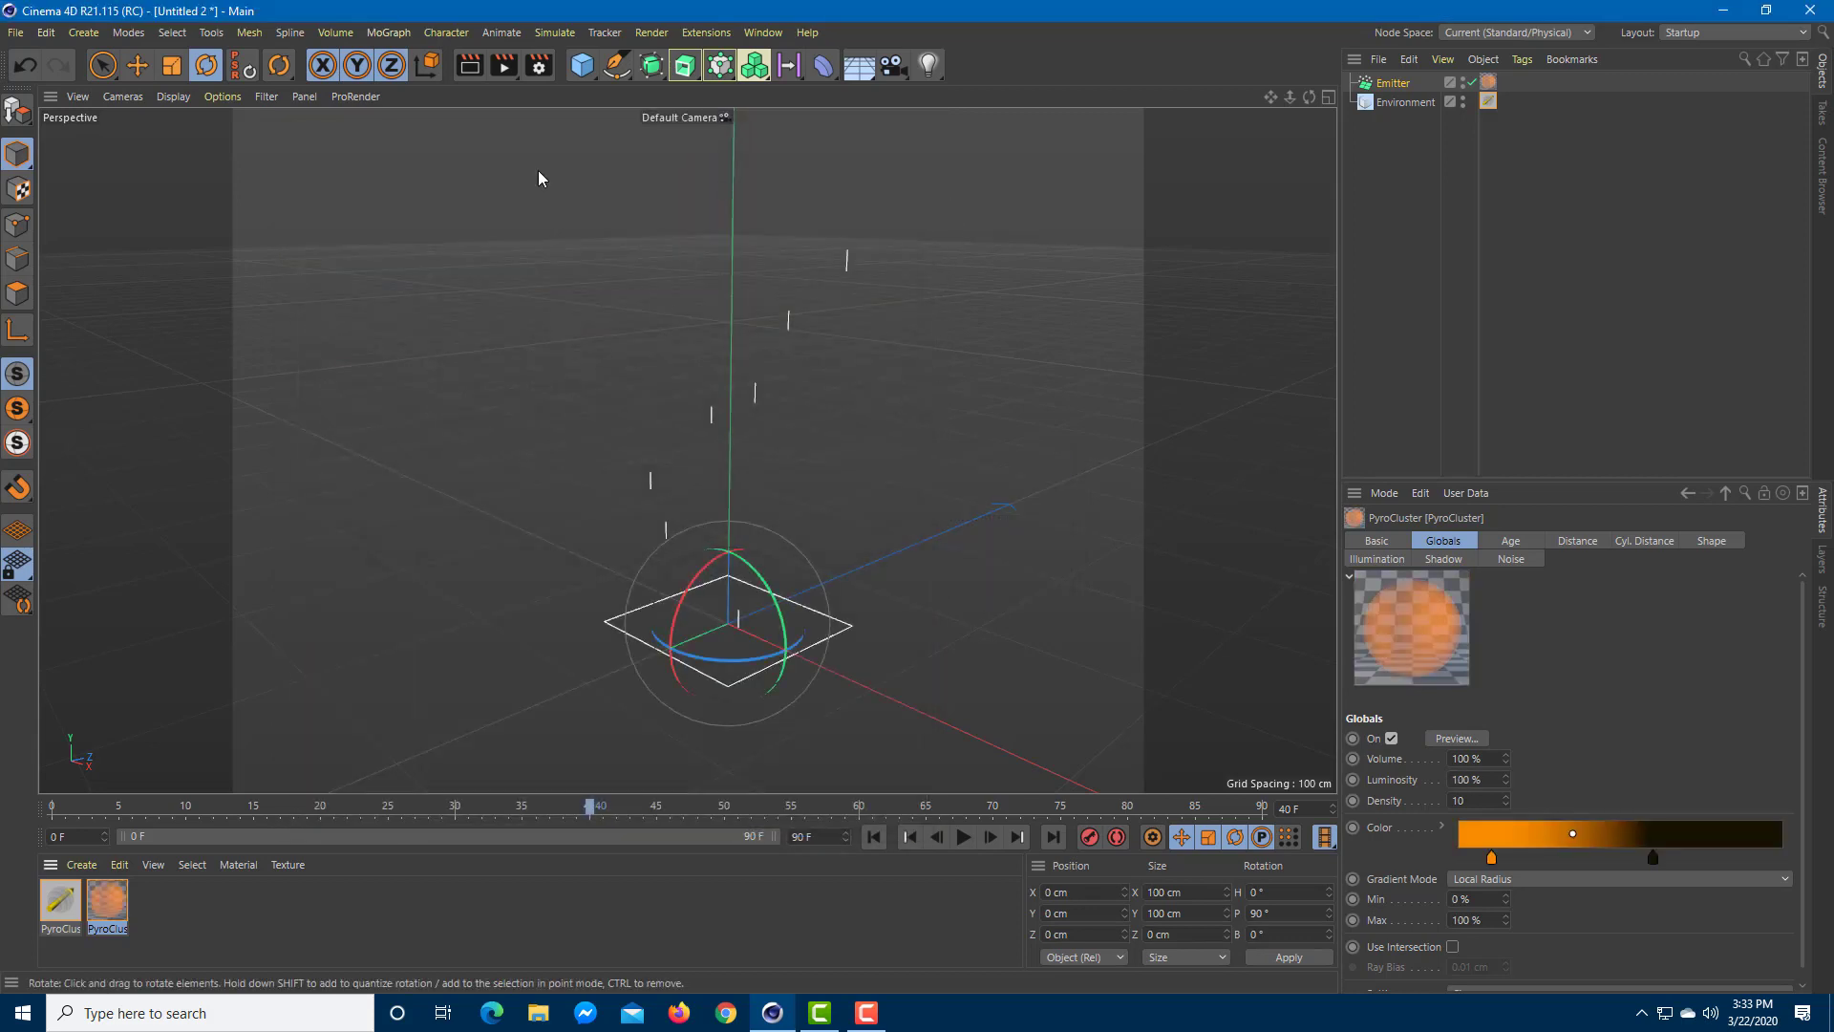
left_click(500, 66)
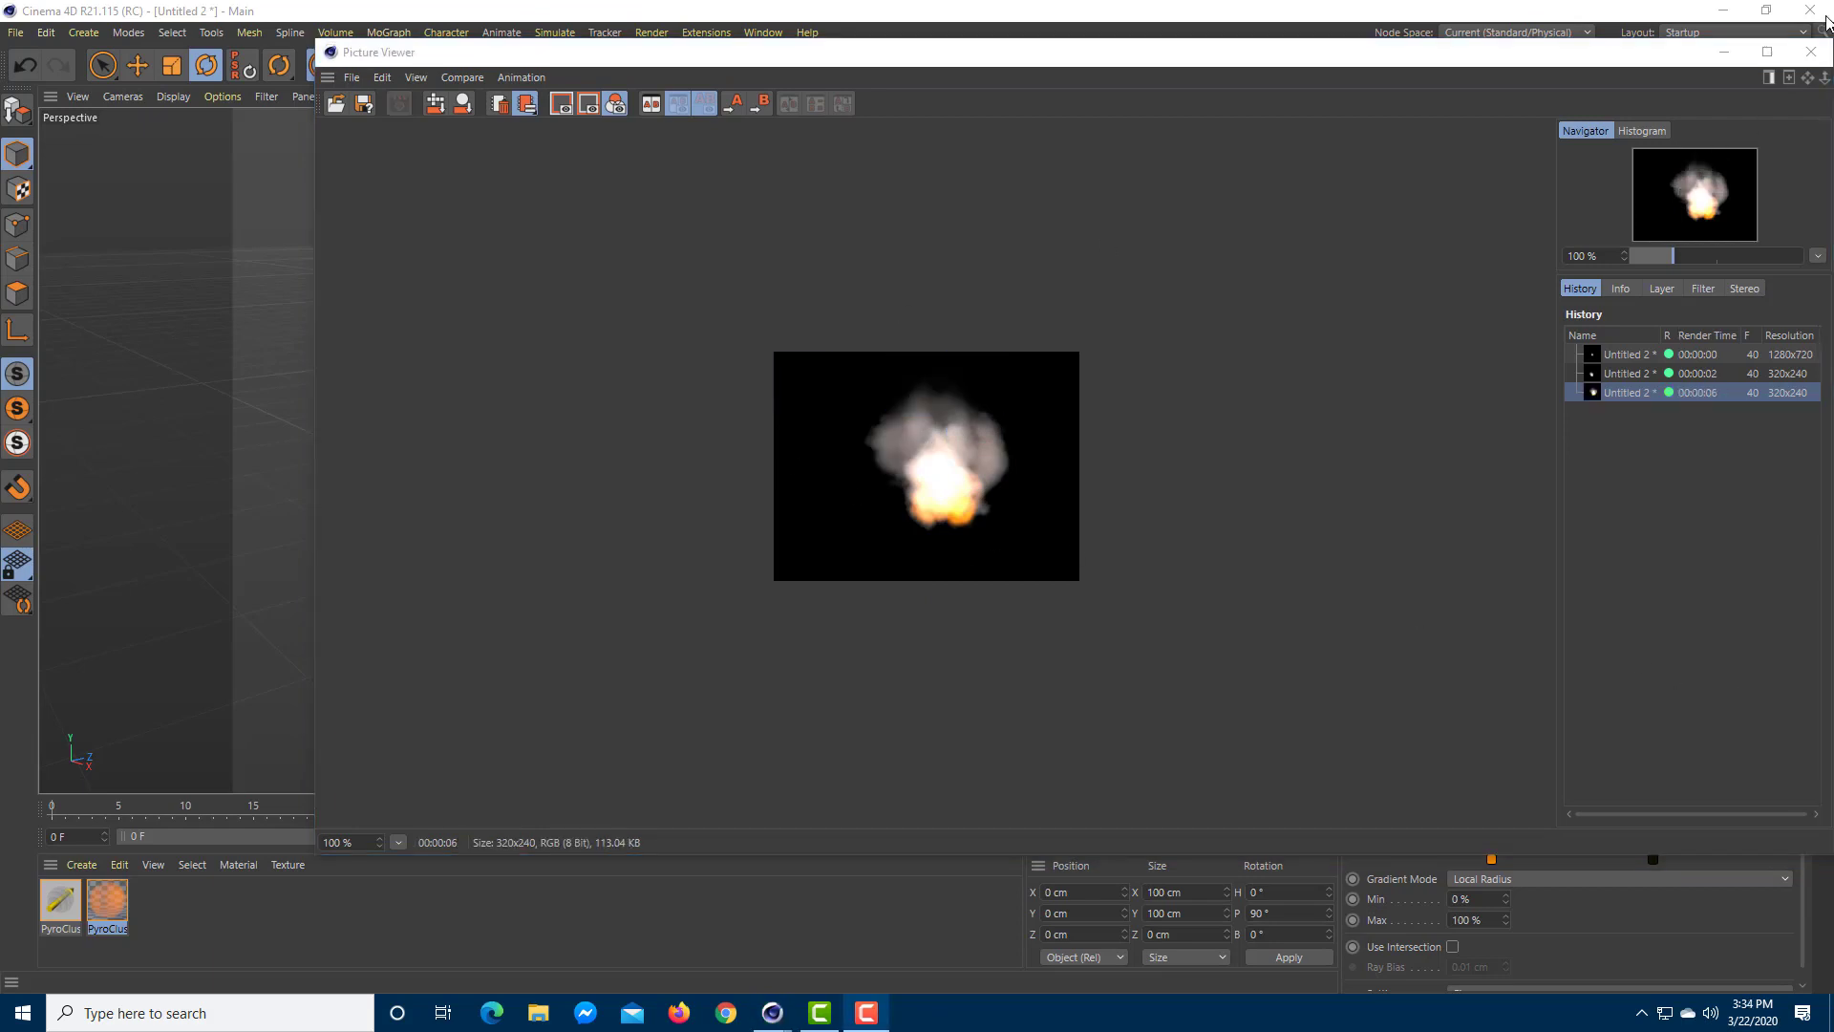
left_click(1811, 53)
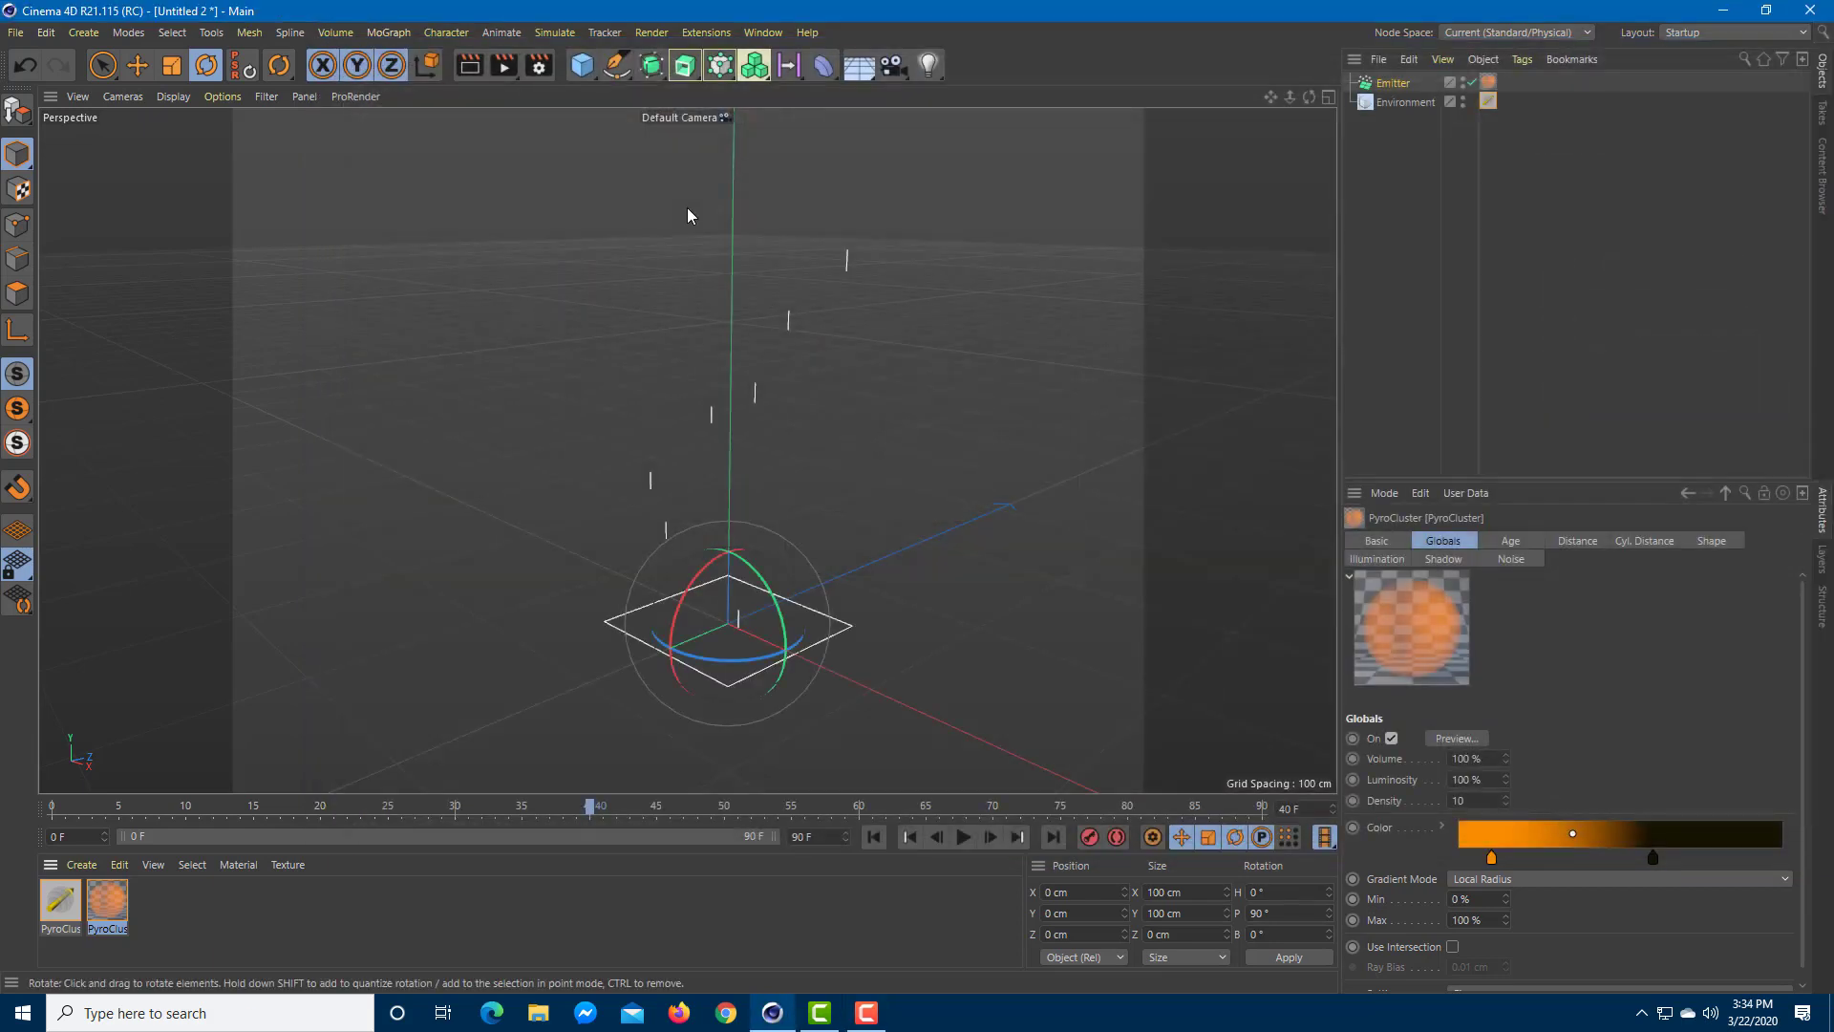
- Set the render frame range from frame 30 to frame 70
left_click(539, 65)
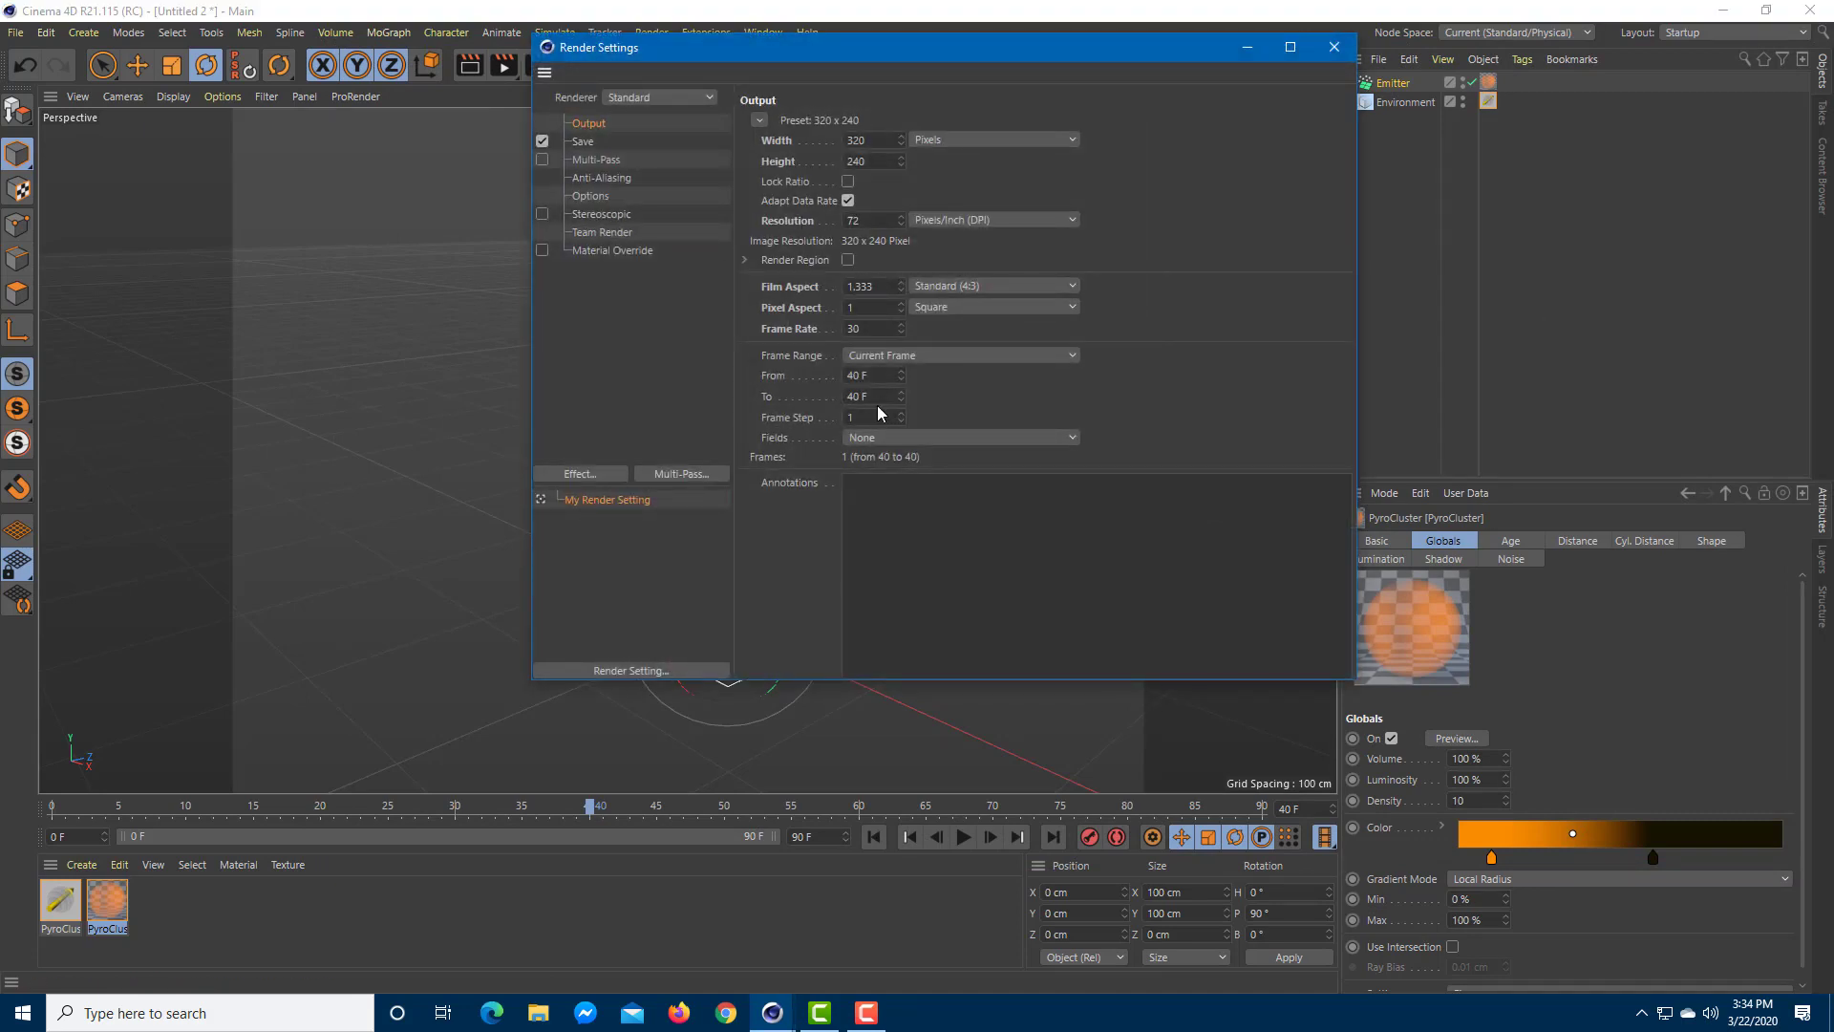
left_click_drag(877, 384, 823, 385)
type("30")
key("Tab")
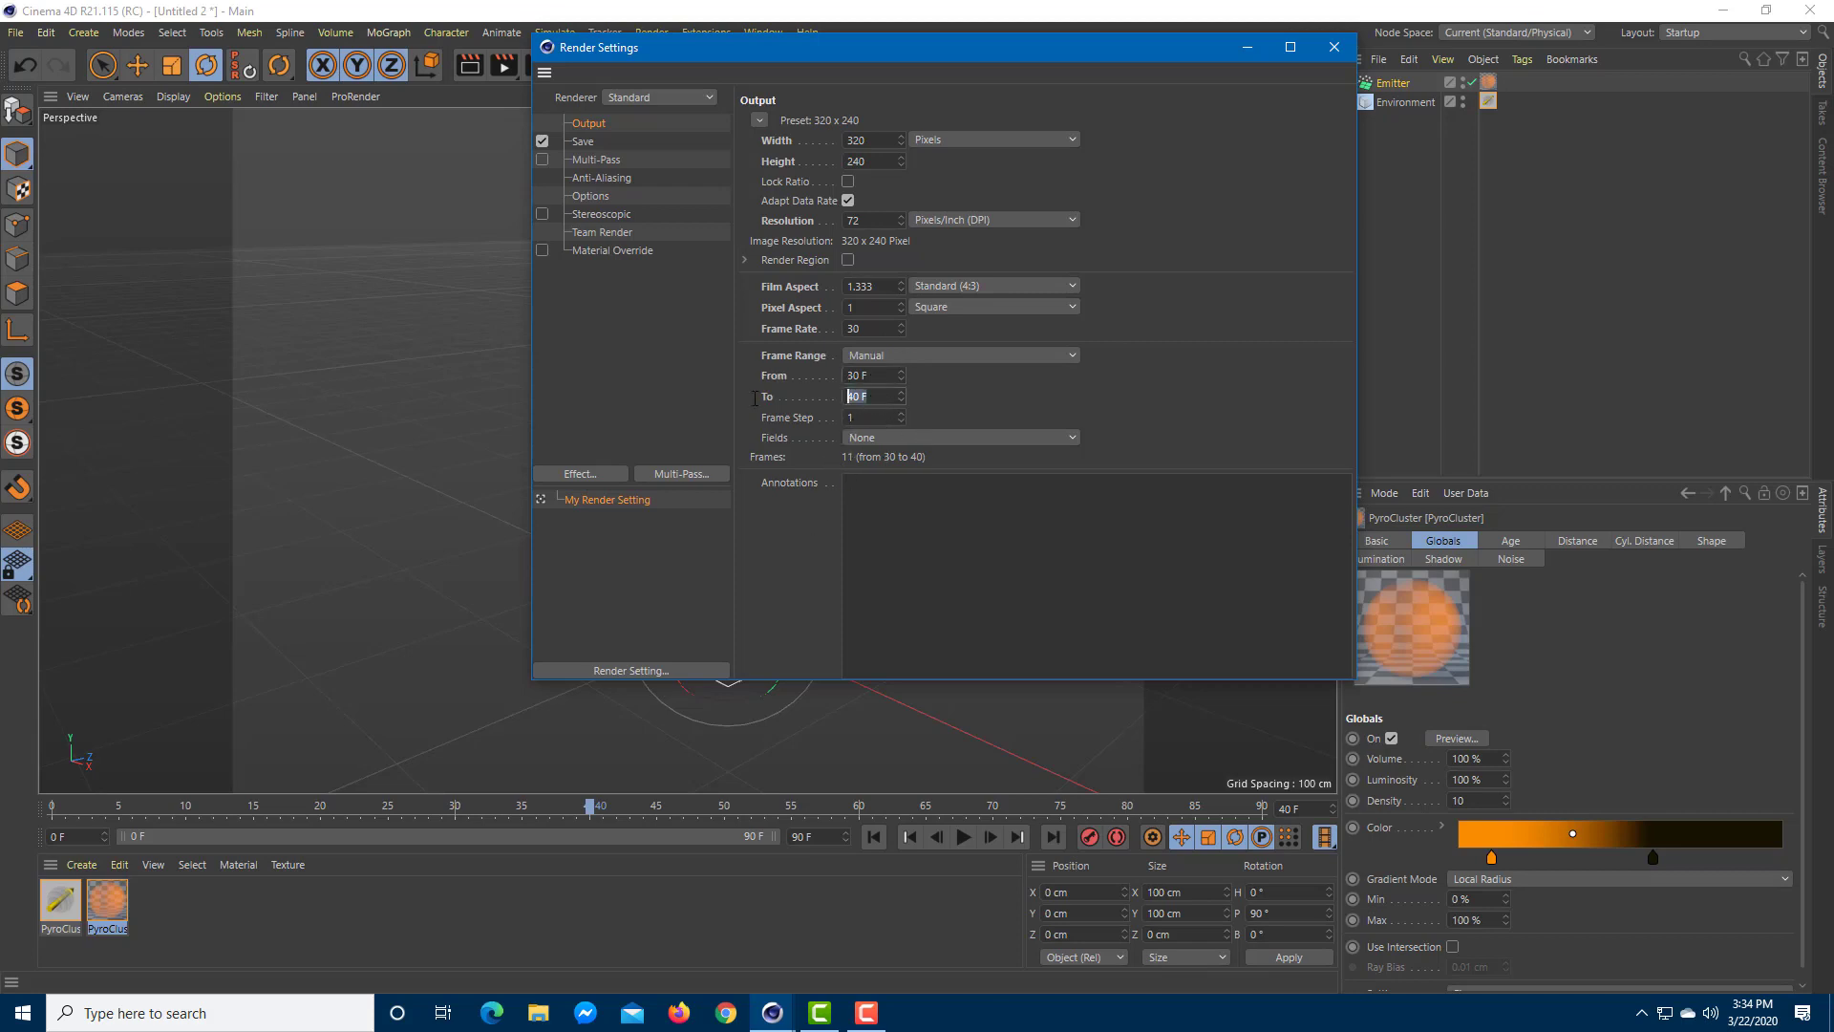
type("70")
left_click(1334, 50)
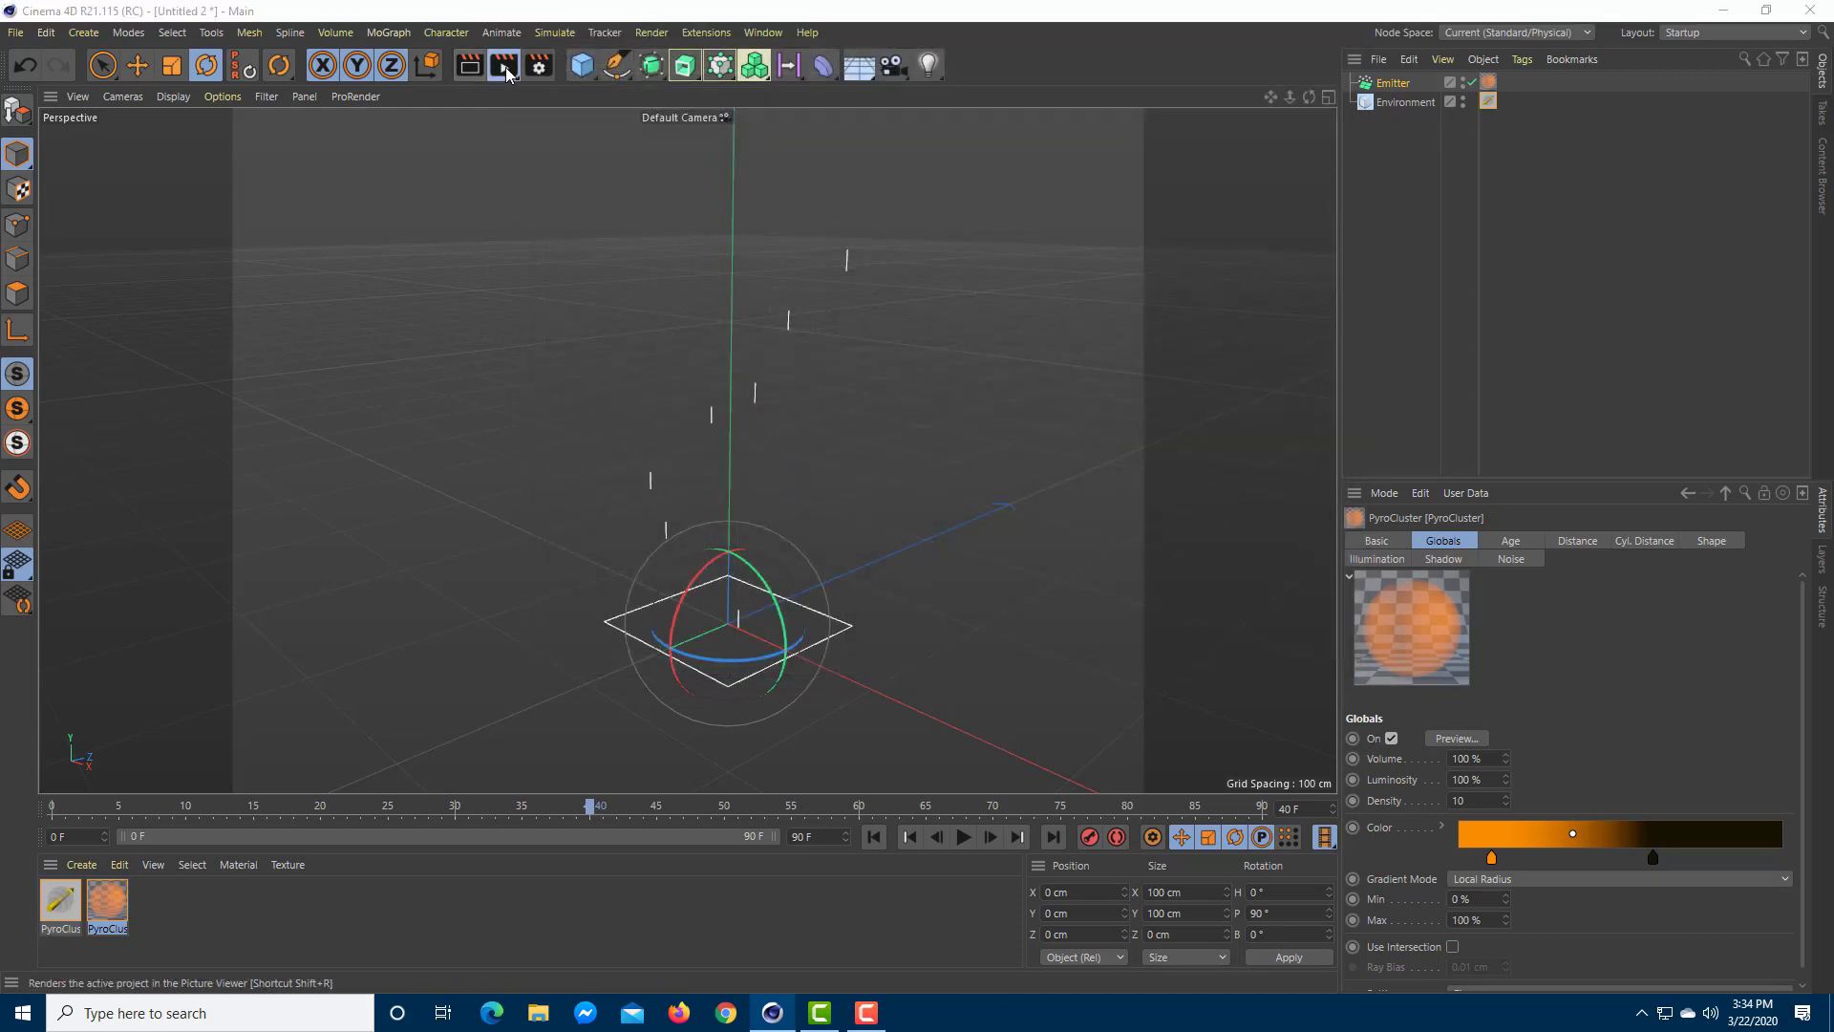
- Render frames 30 to 70 in the Picture Viewer, play back the fire animation, and close the viewer
left_click(503, 65)
left_click(998, 574)
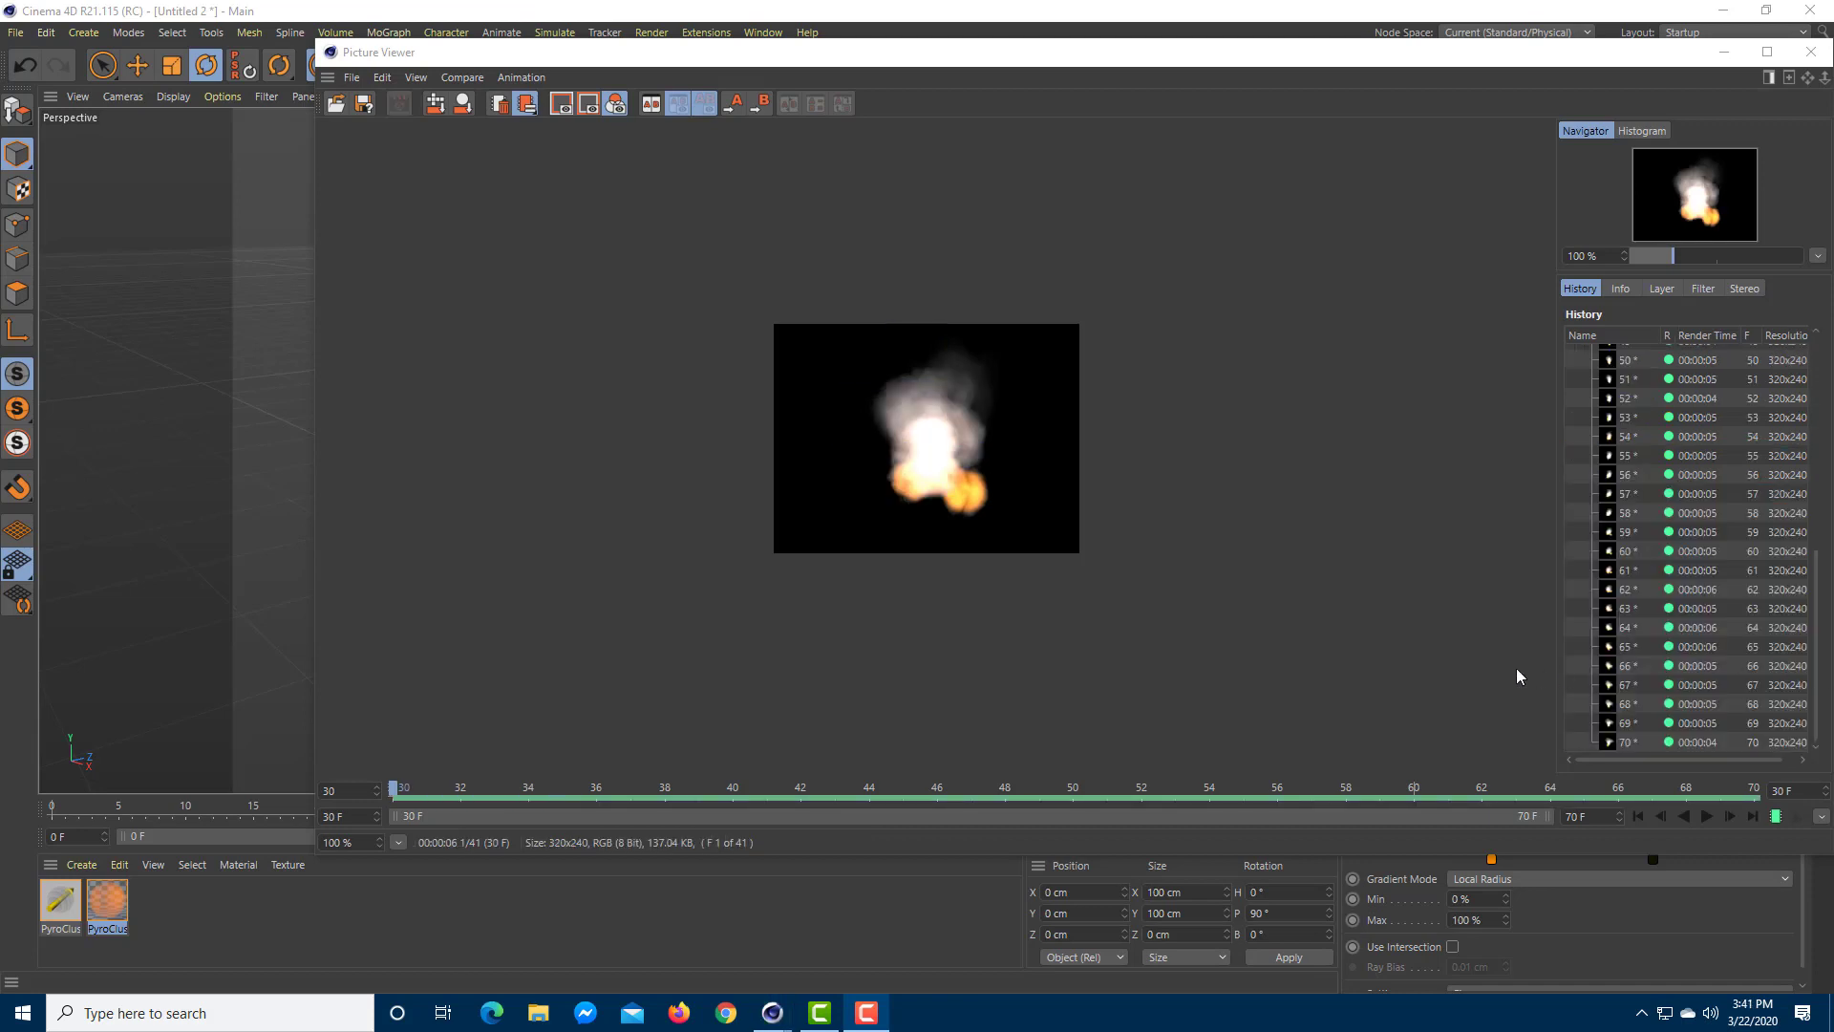
left_click(1704, 816)
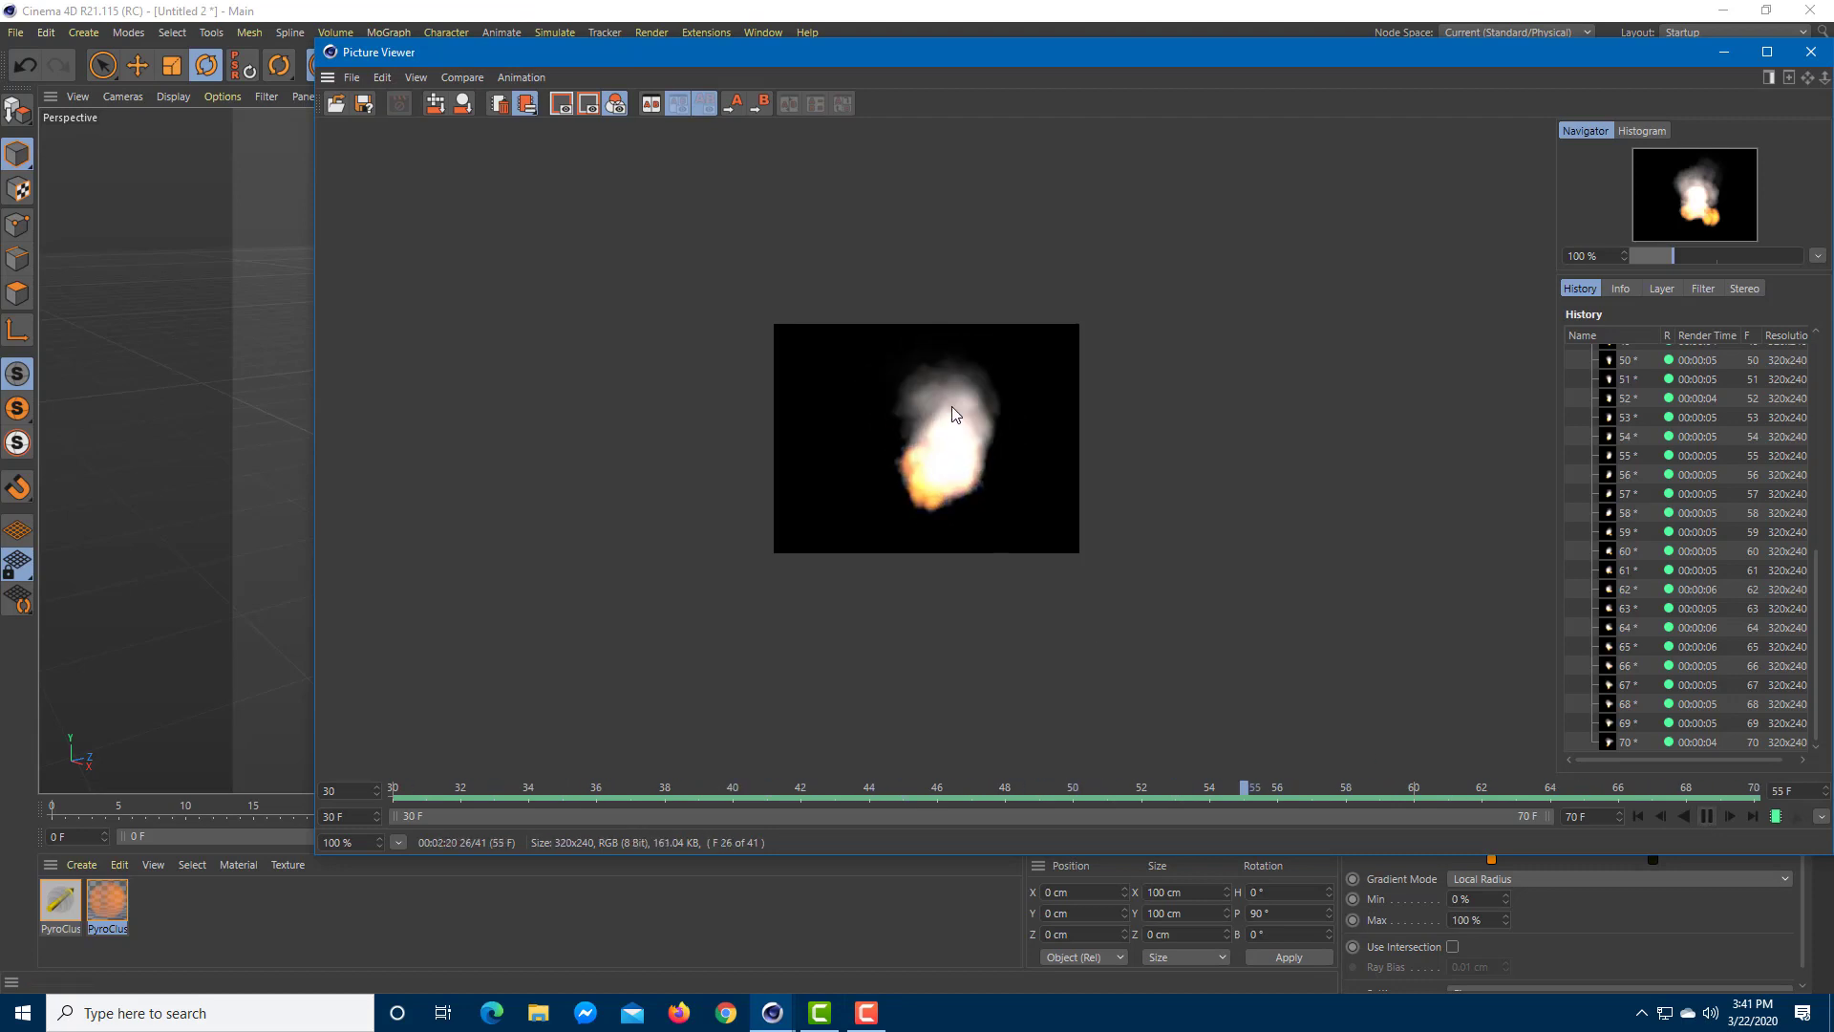
left_click(1706, 816)
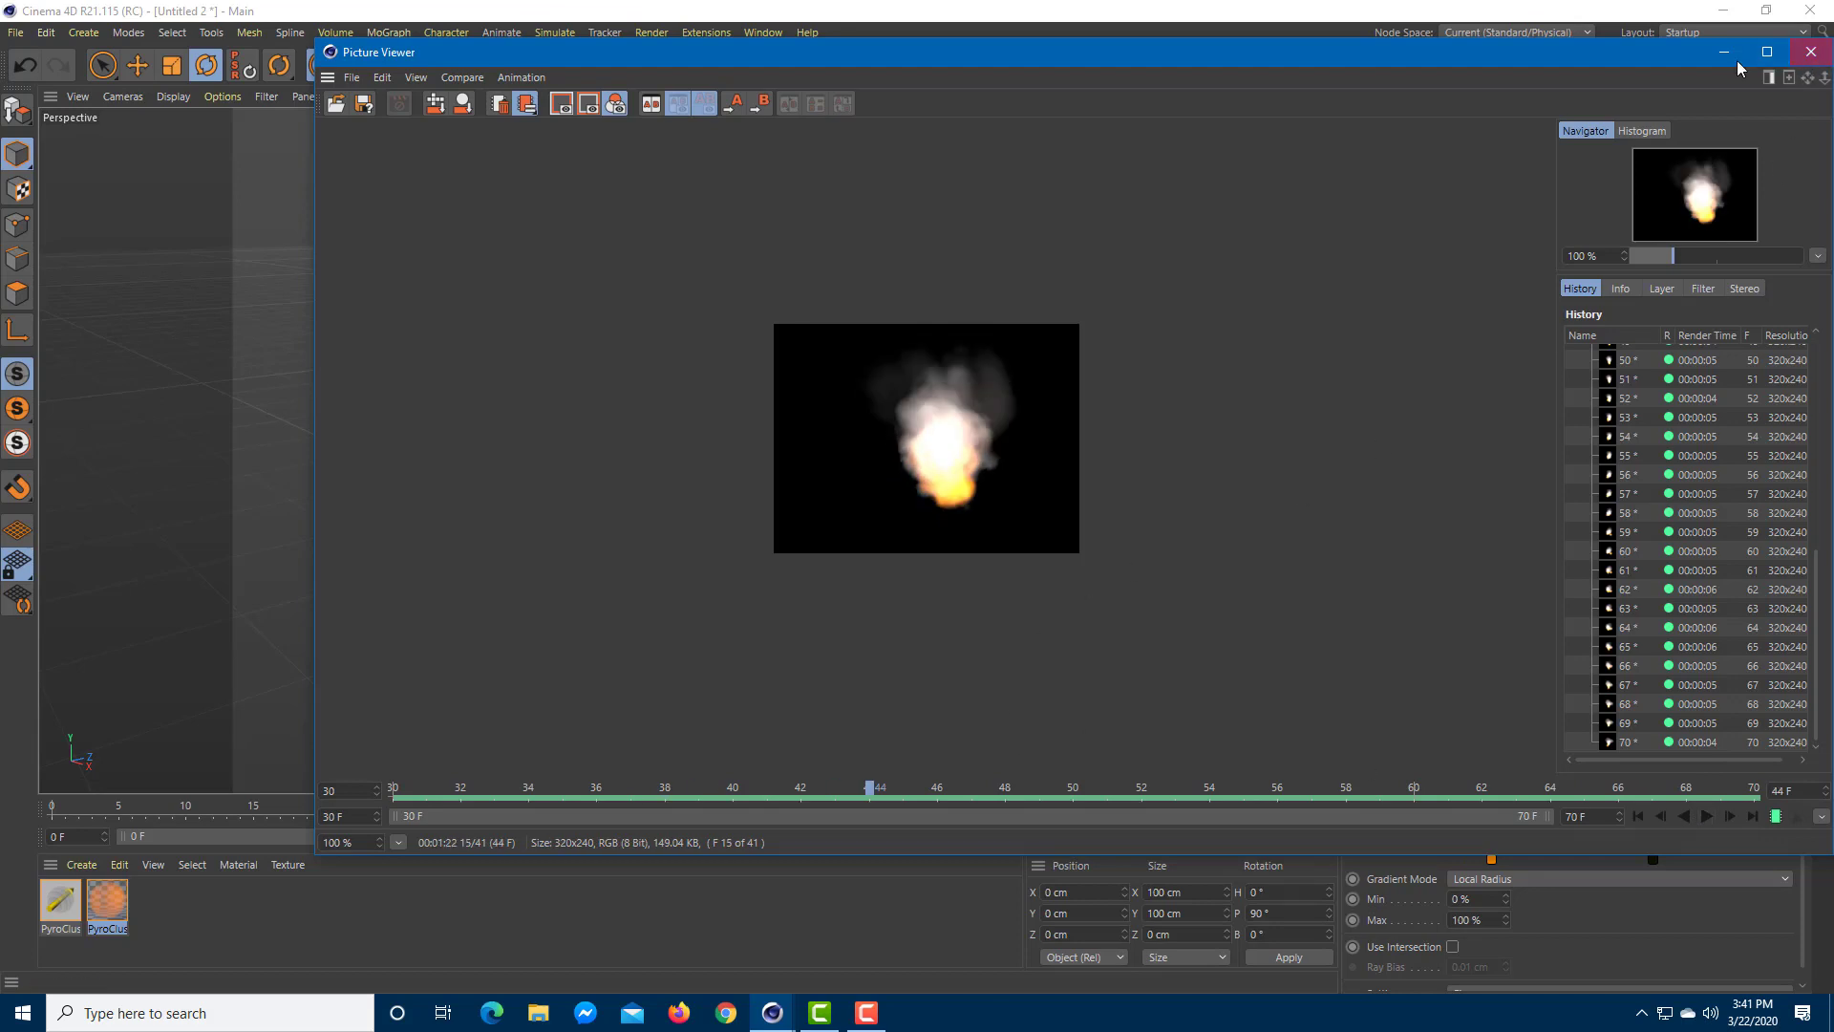
left_click(1810, 52)
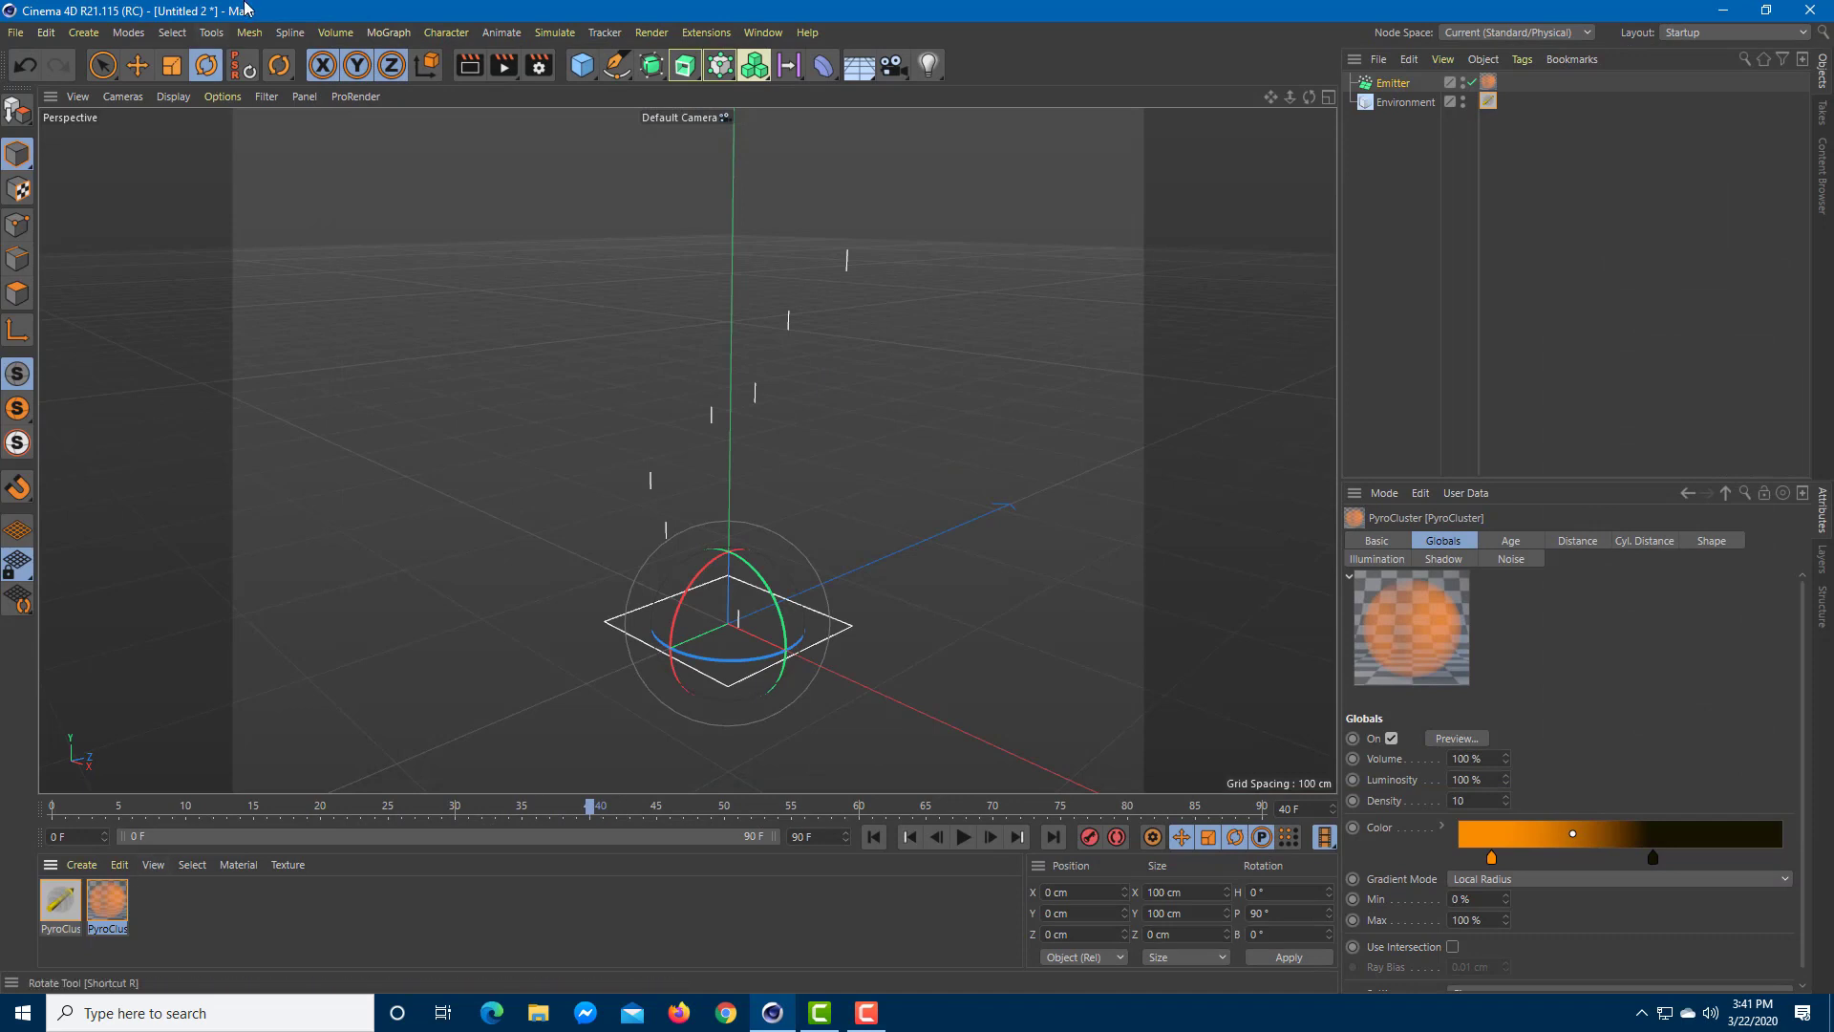
- Set the render frame range to Current Frame and close the render settings
left_click(539, 65)
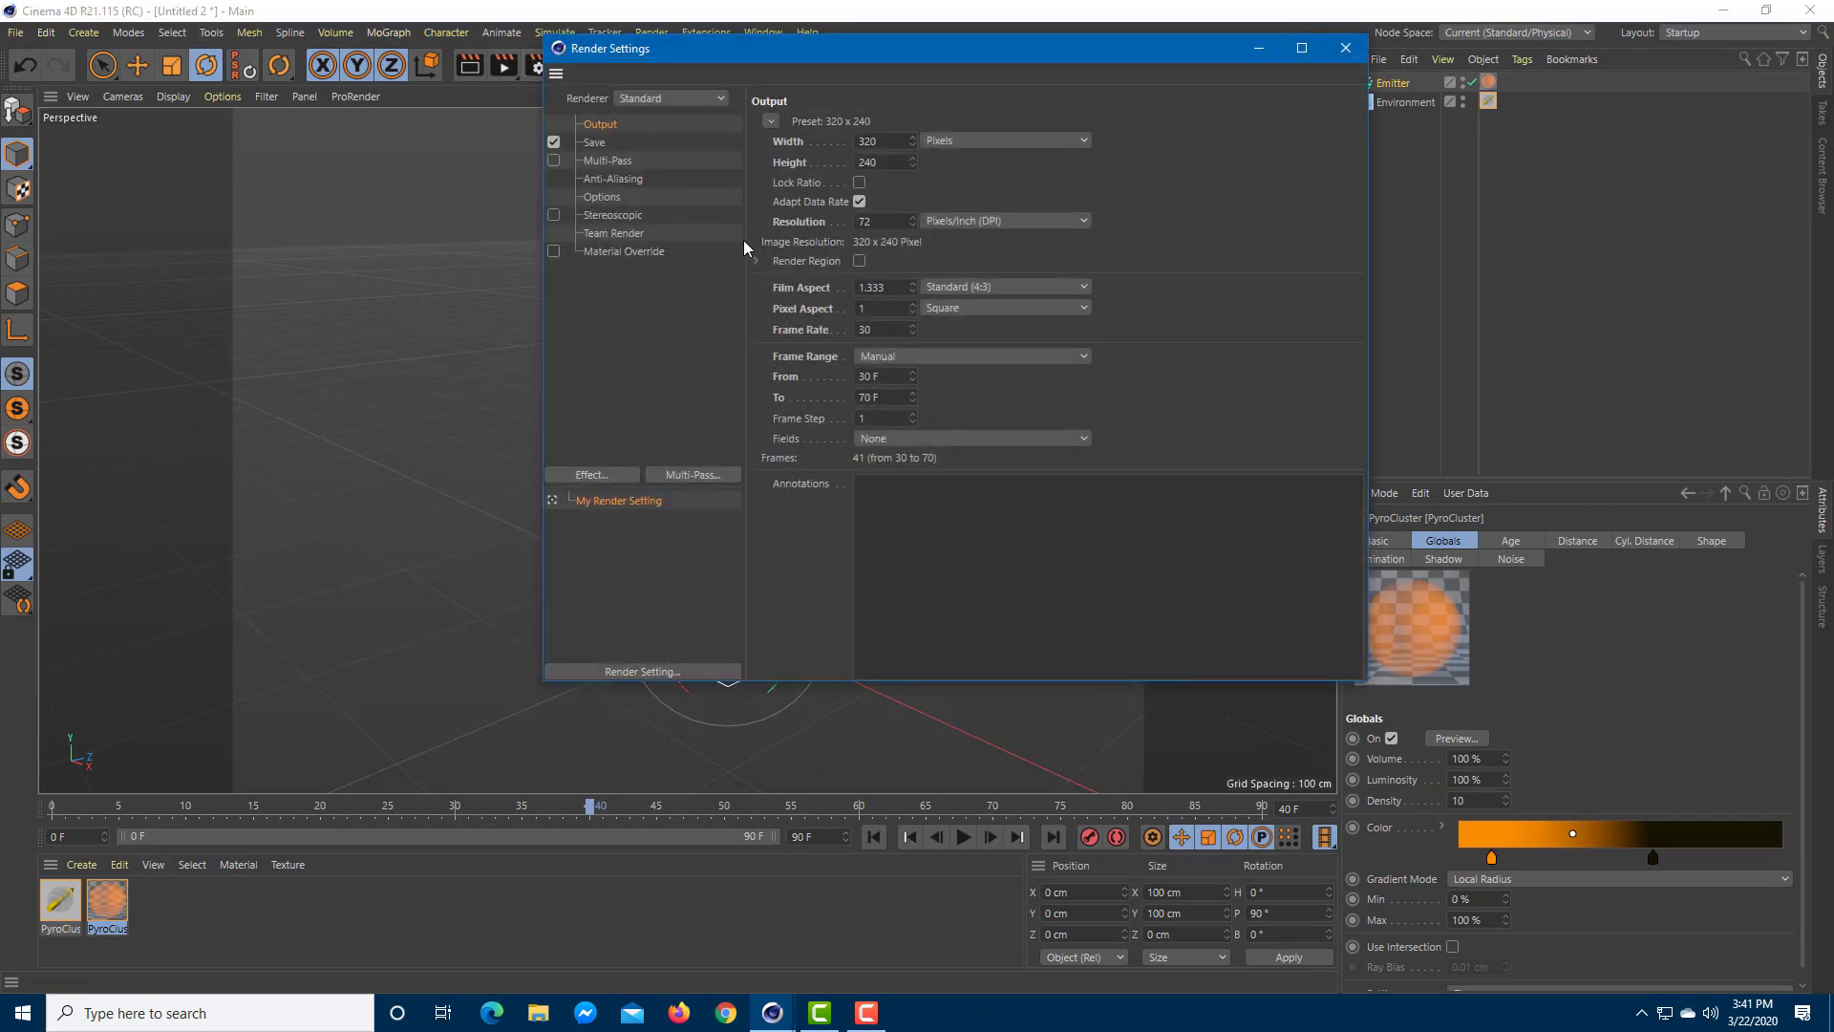
left_click(894, 360)
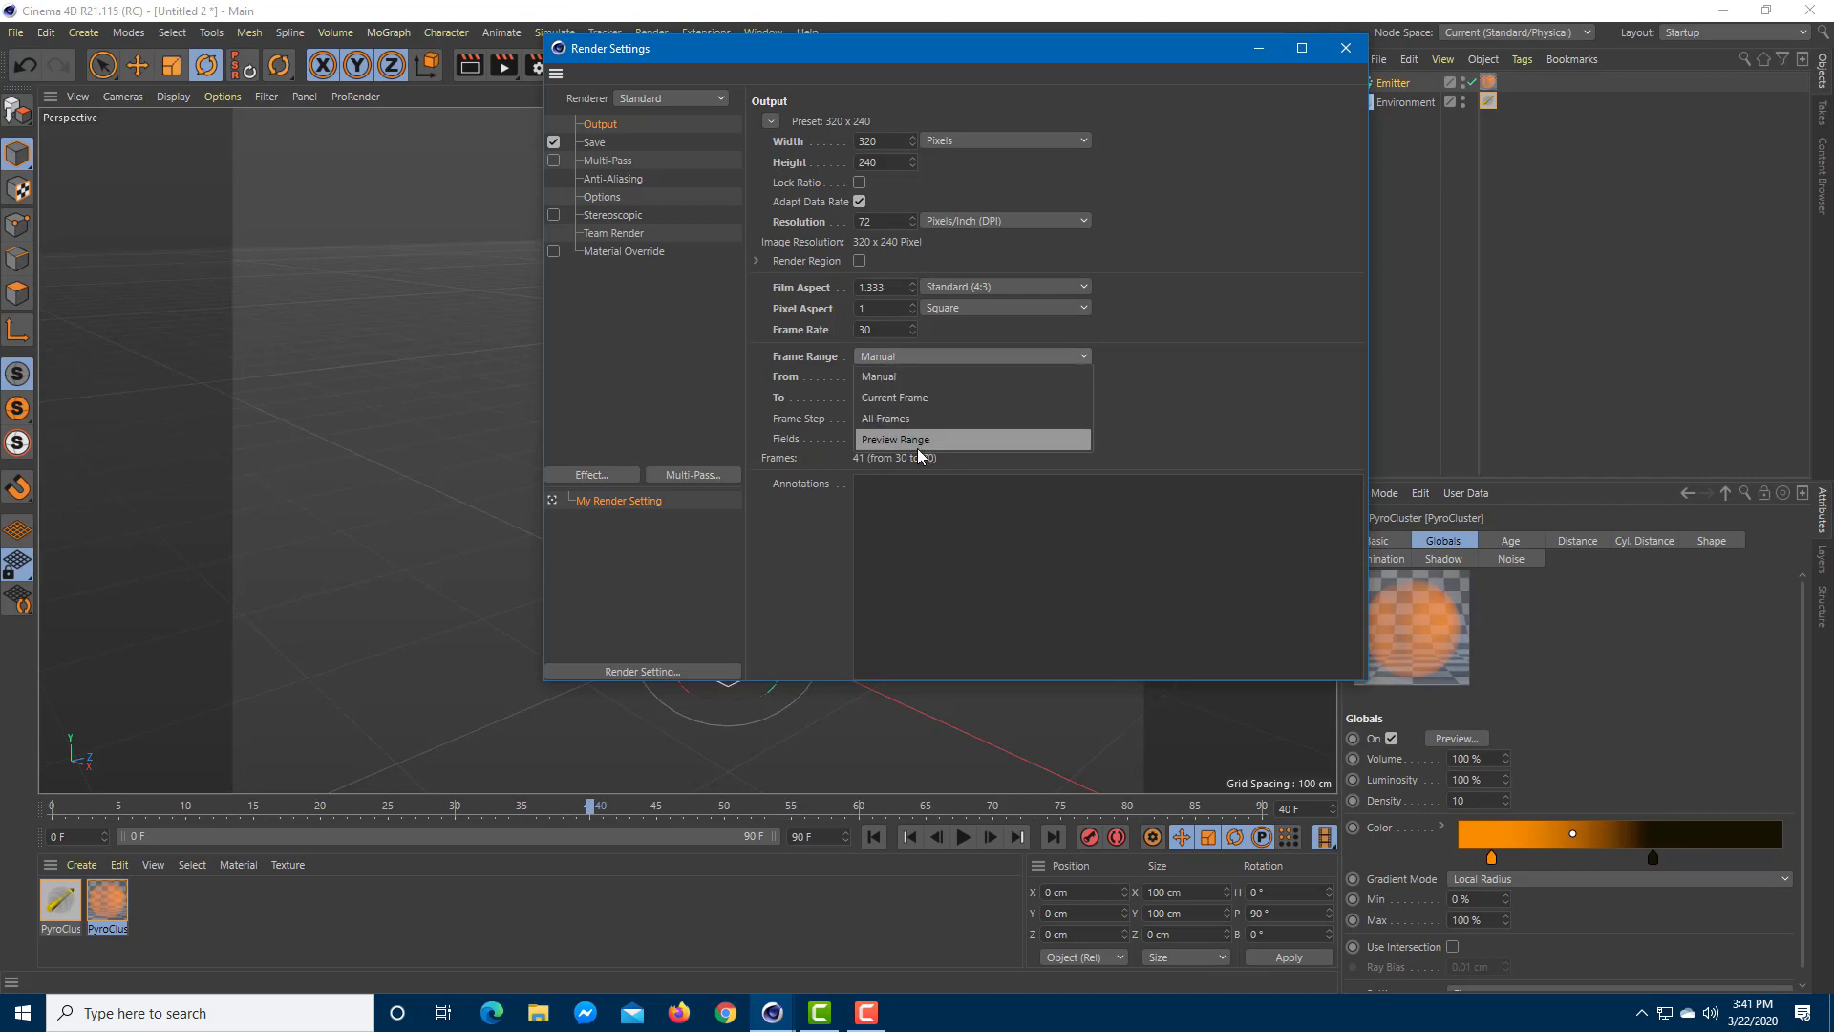
left_click(906, 375)
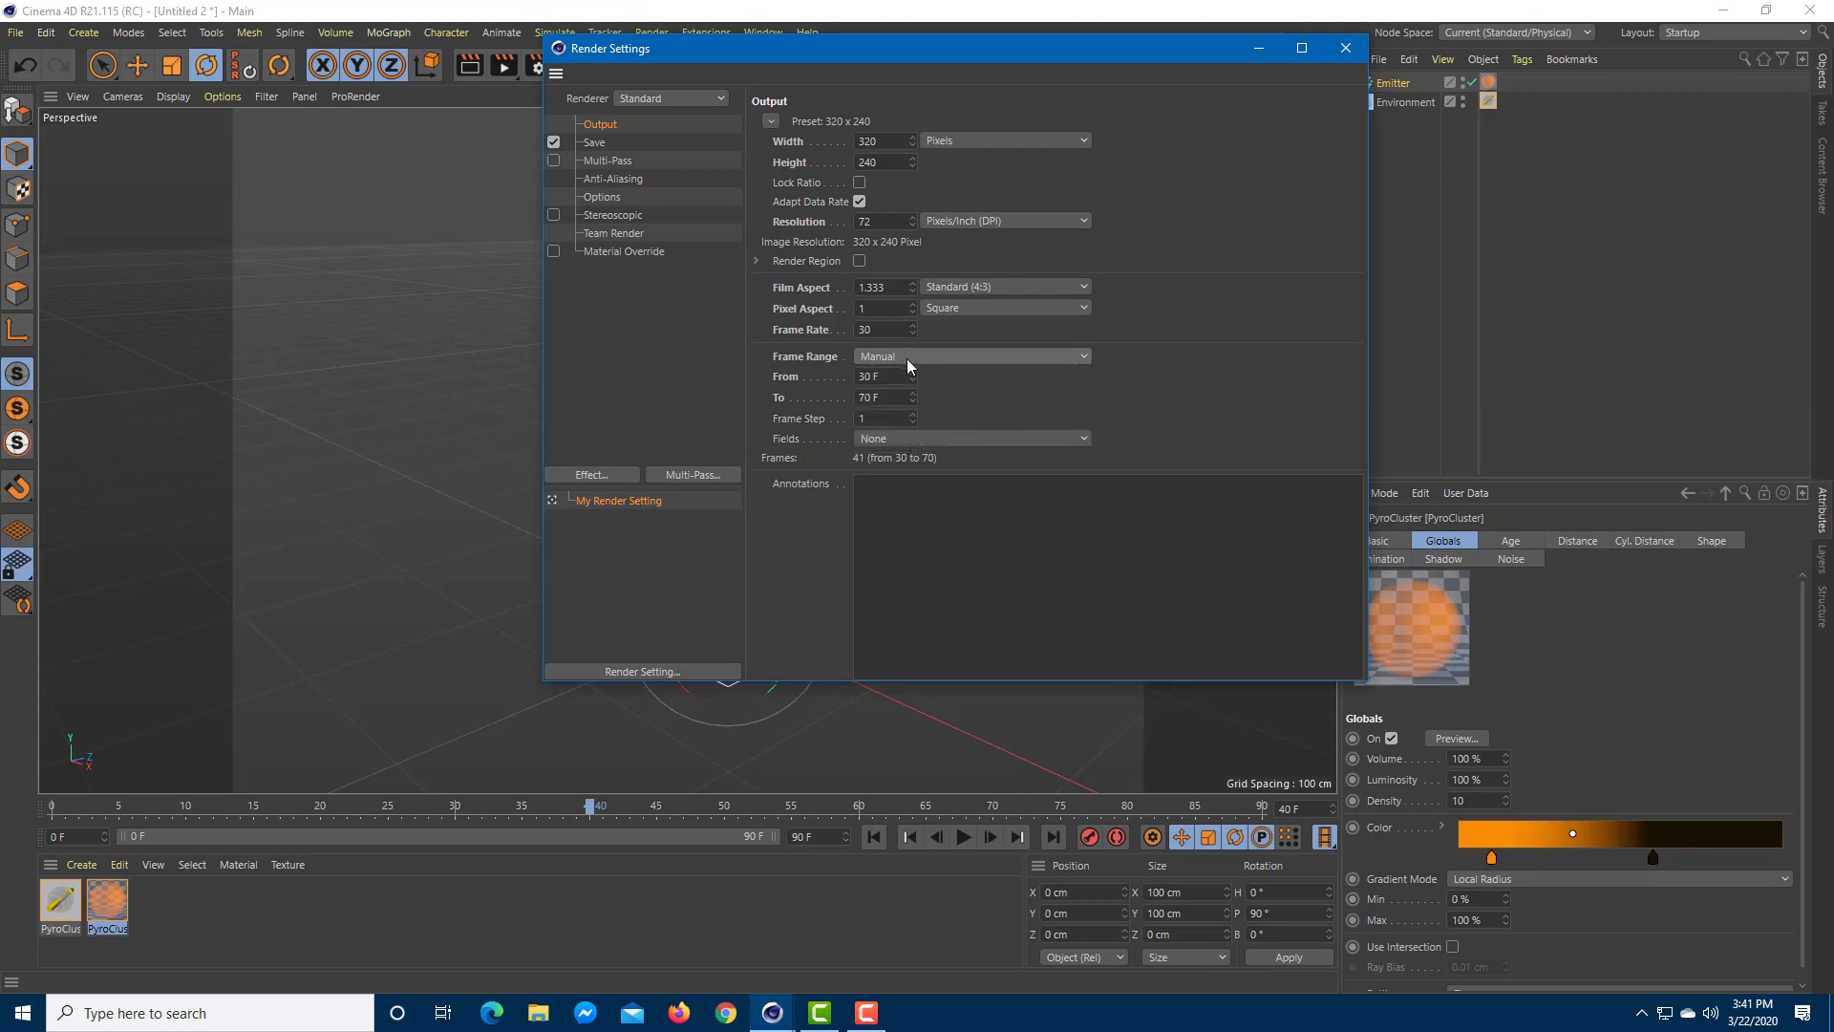
left_click(908, 358)
left_click(904, 394)
left_click(1345, 48)
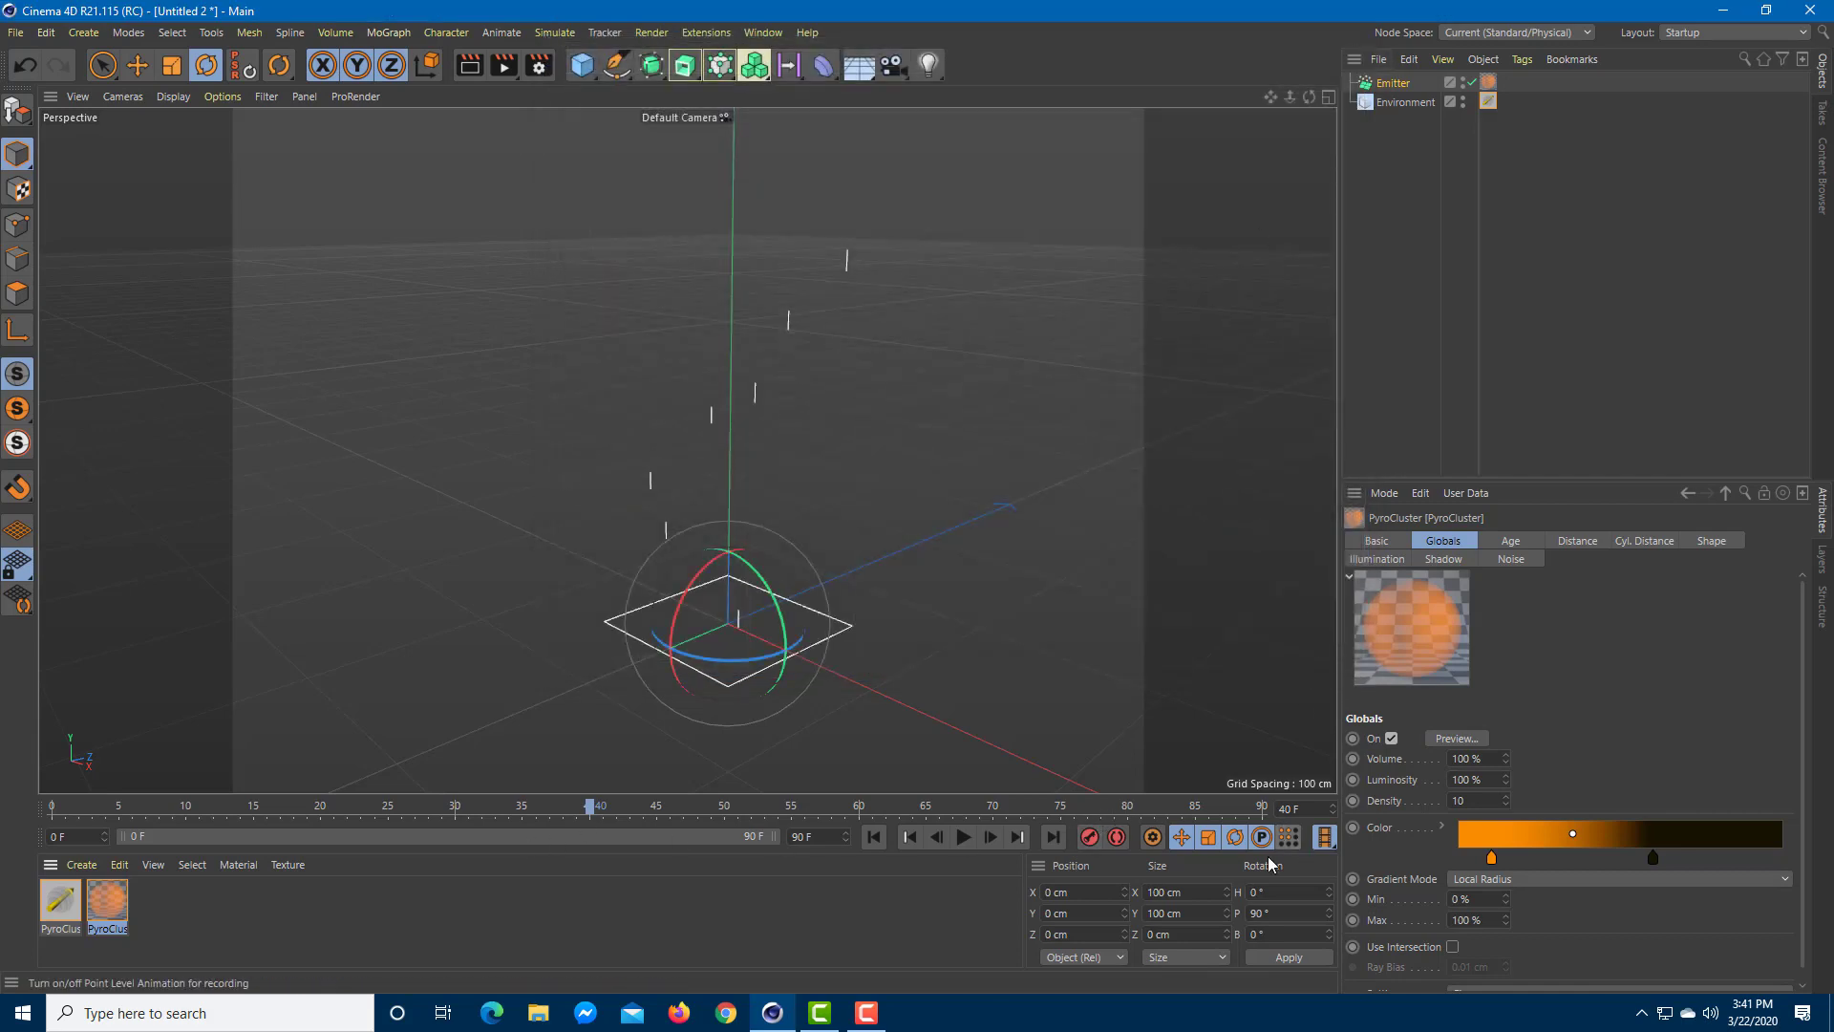
- Convert the PyroCluster material to the Volcano settings preset and test-render frame 40 in the Picture Viewer
double_click(111, 904)
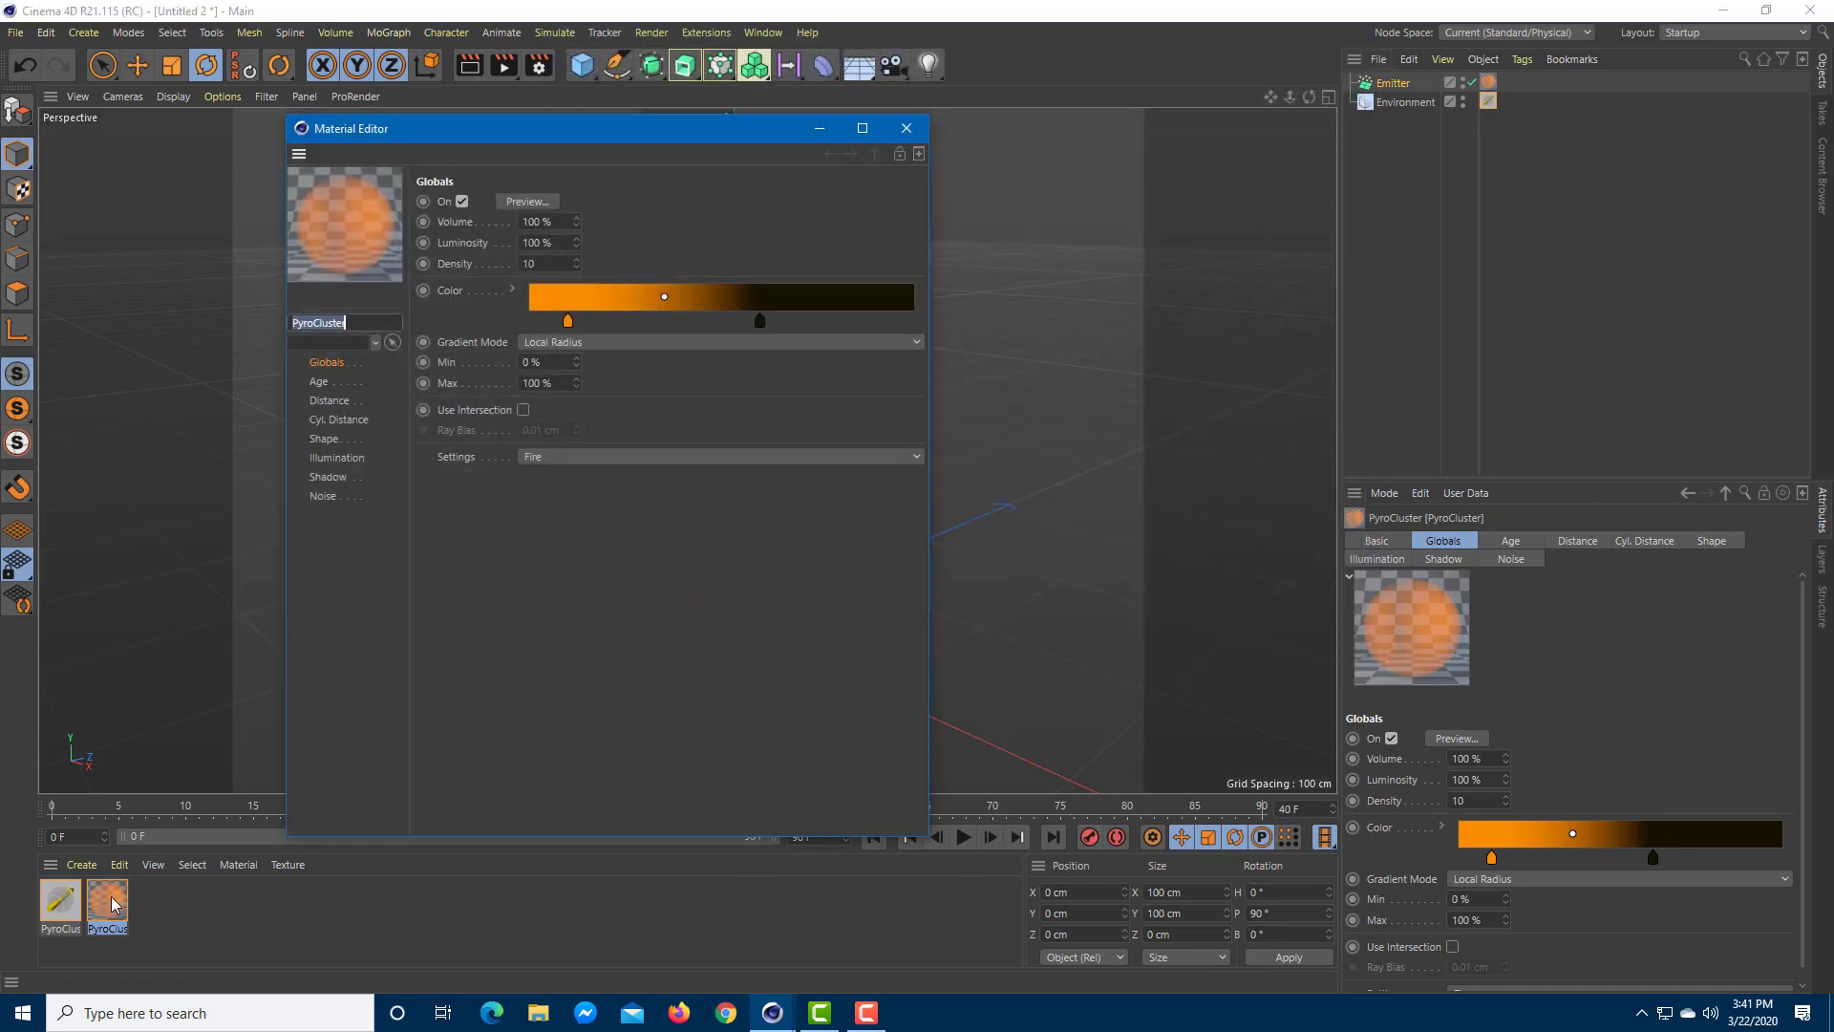
left_click(561, 459)
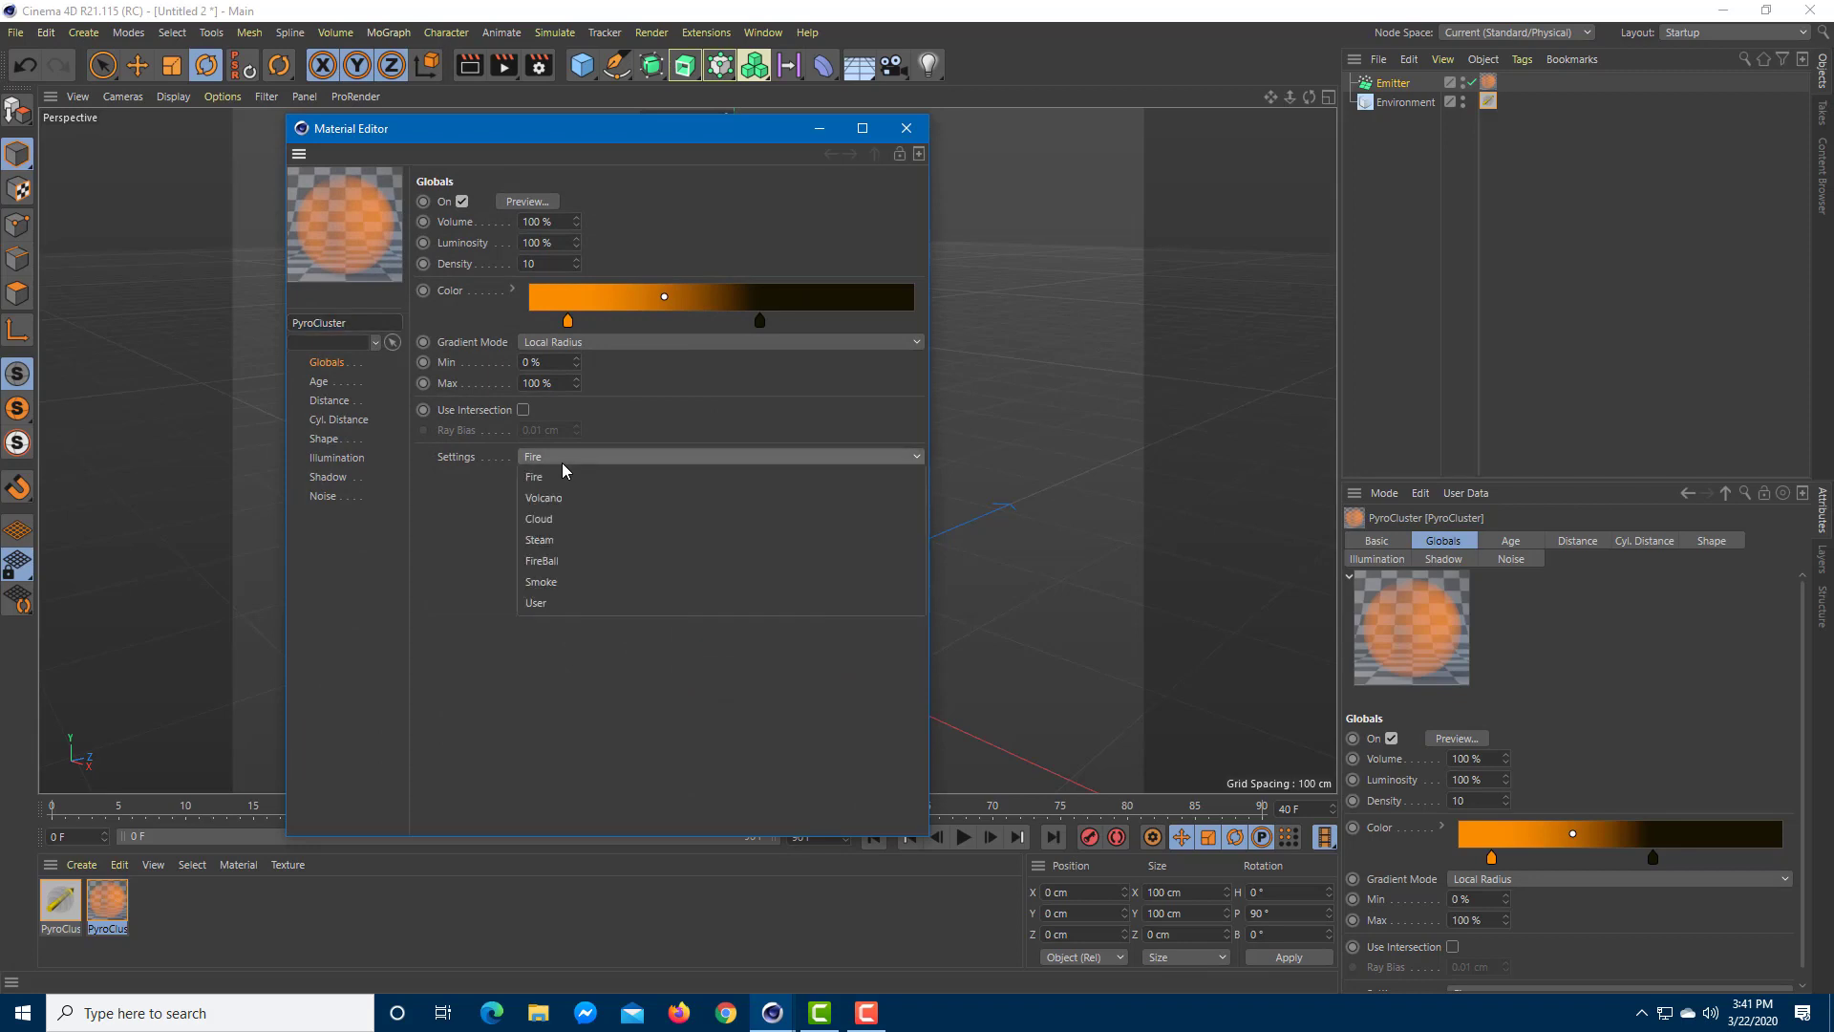
left_click(554, 499)
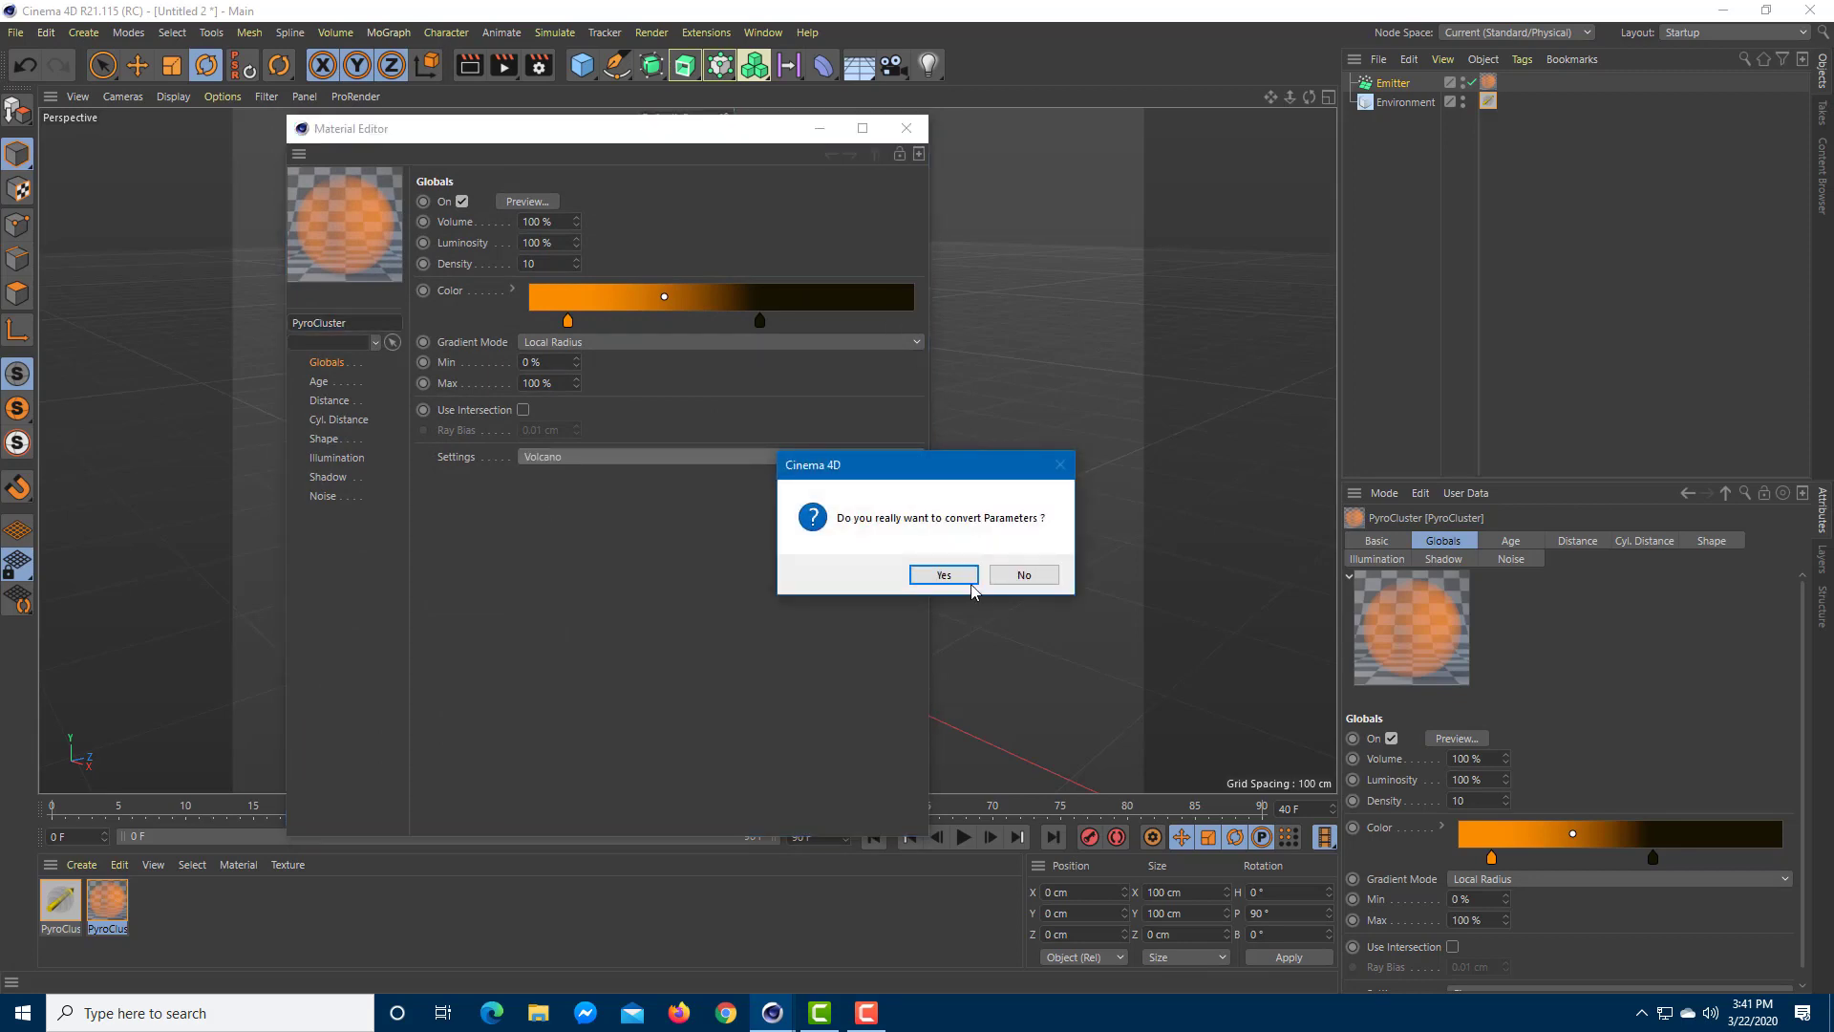
left_click(944, 575)
left_click(916, 130)
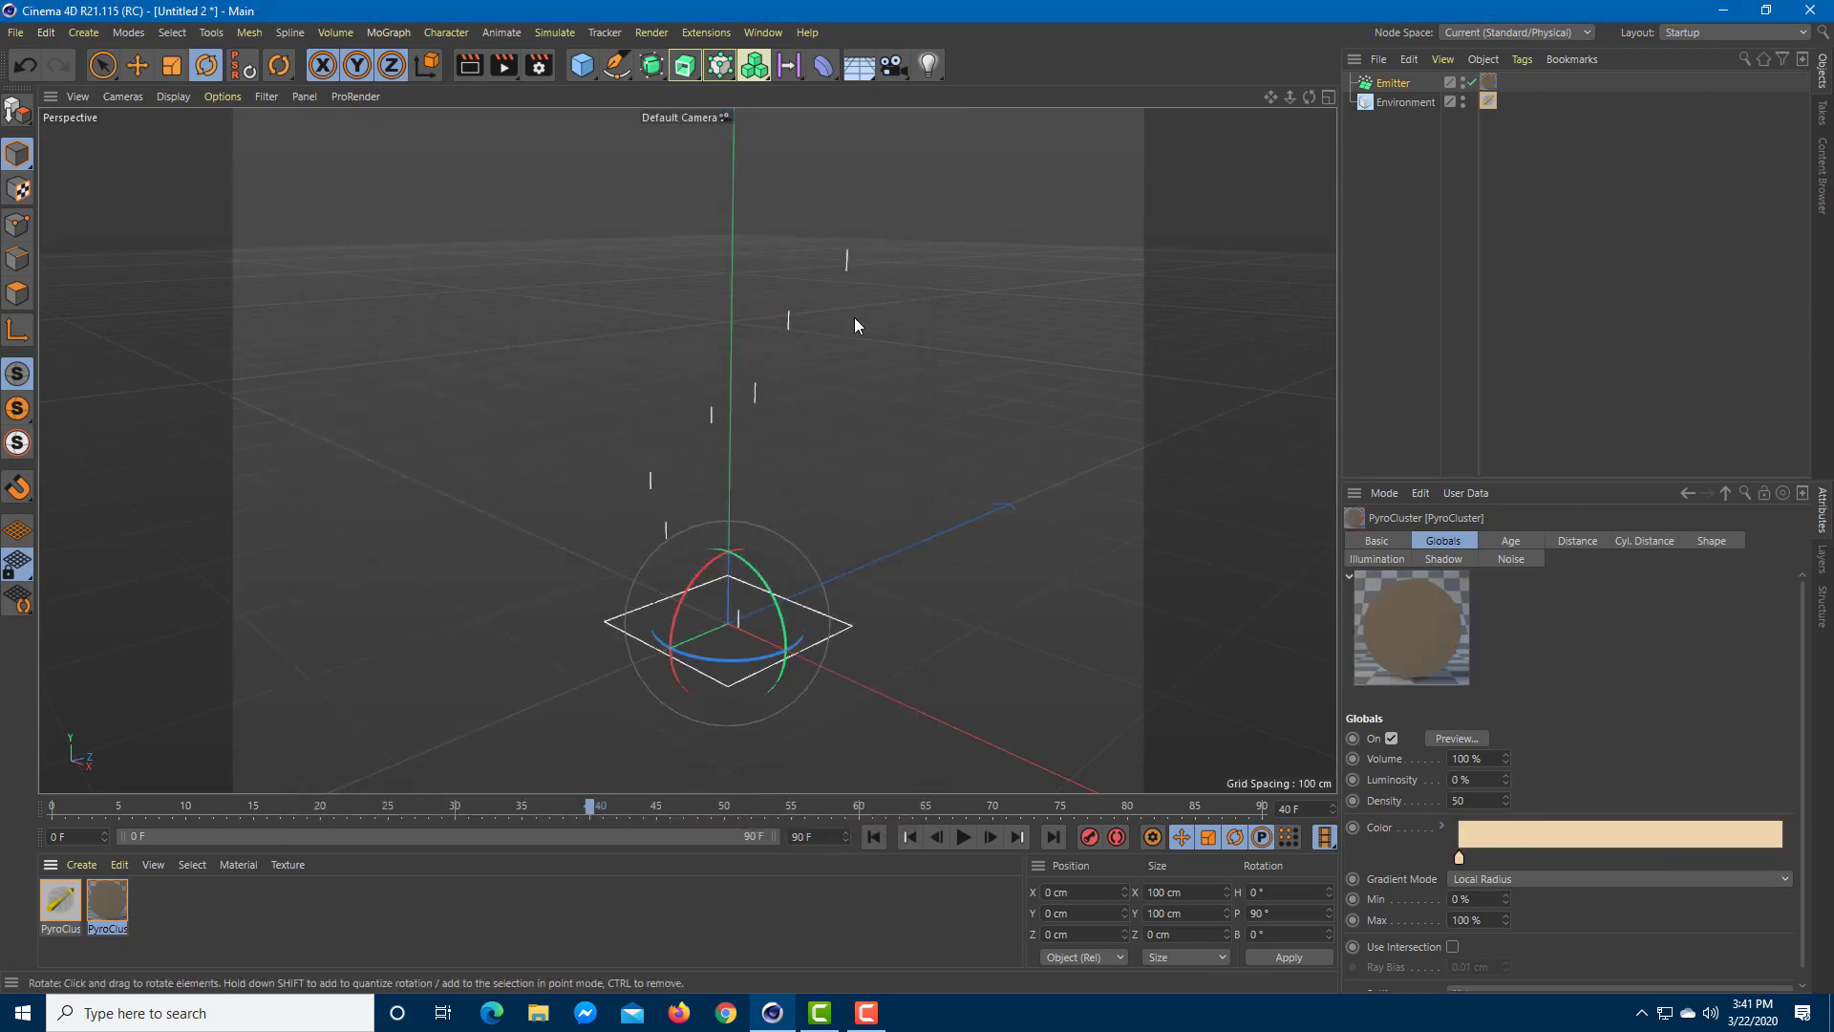
left_click(506, 64)
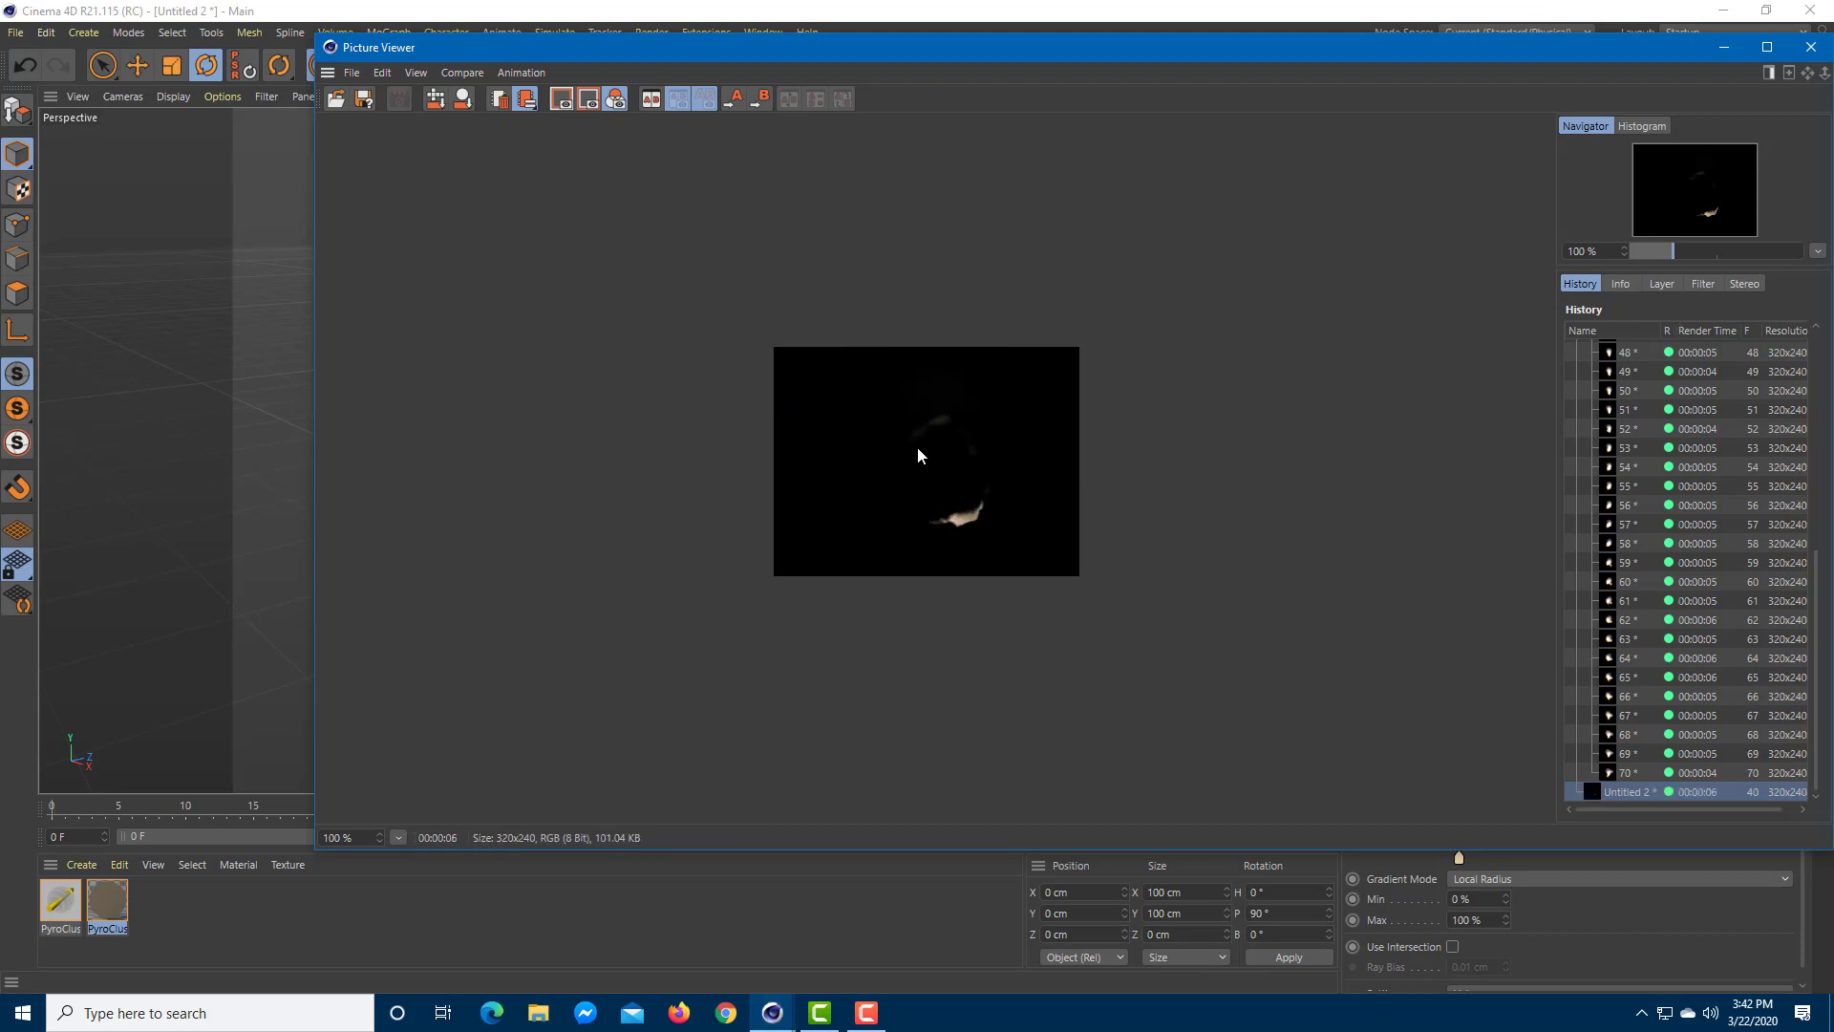
left_click(1811, 46)
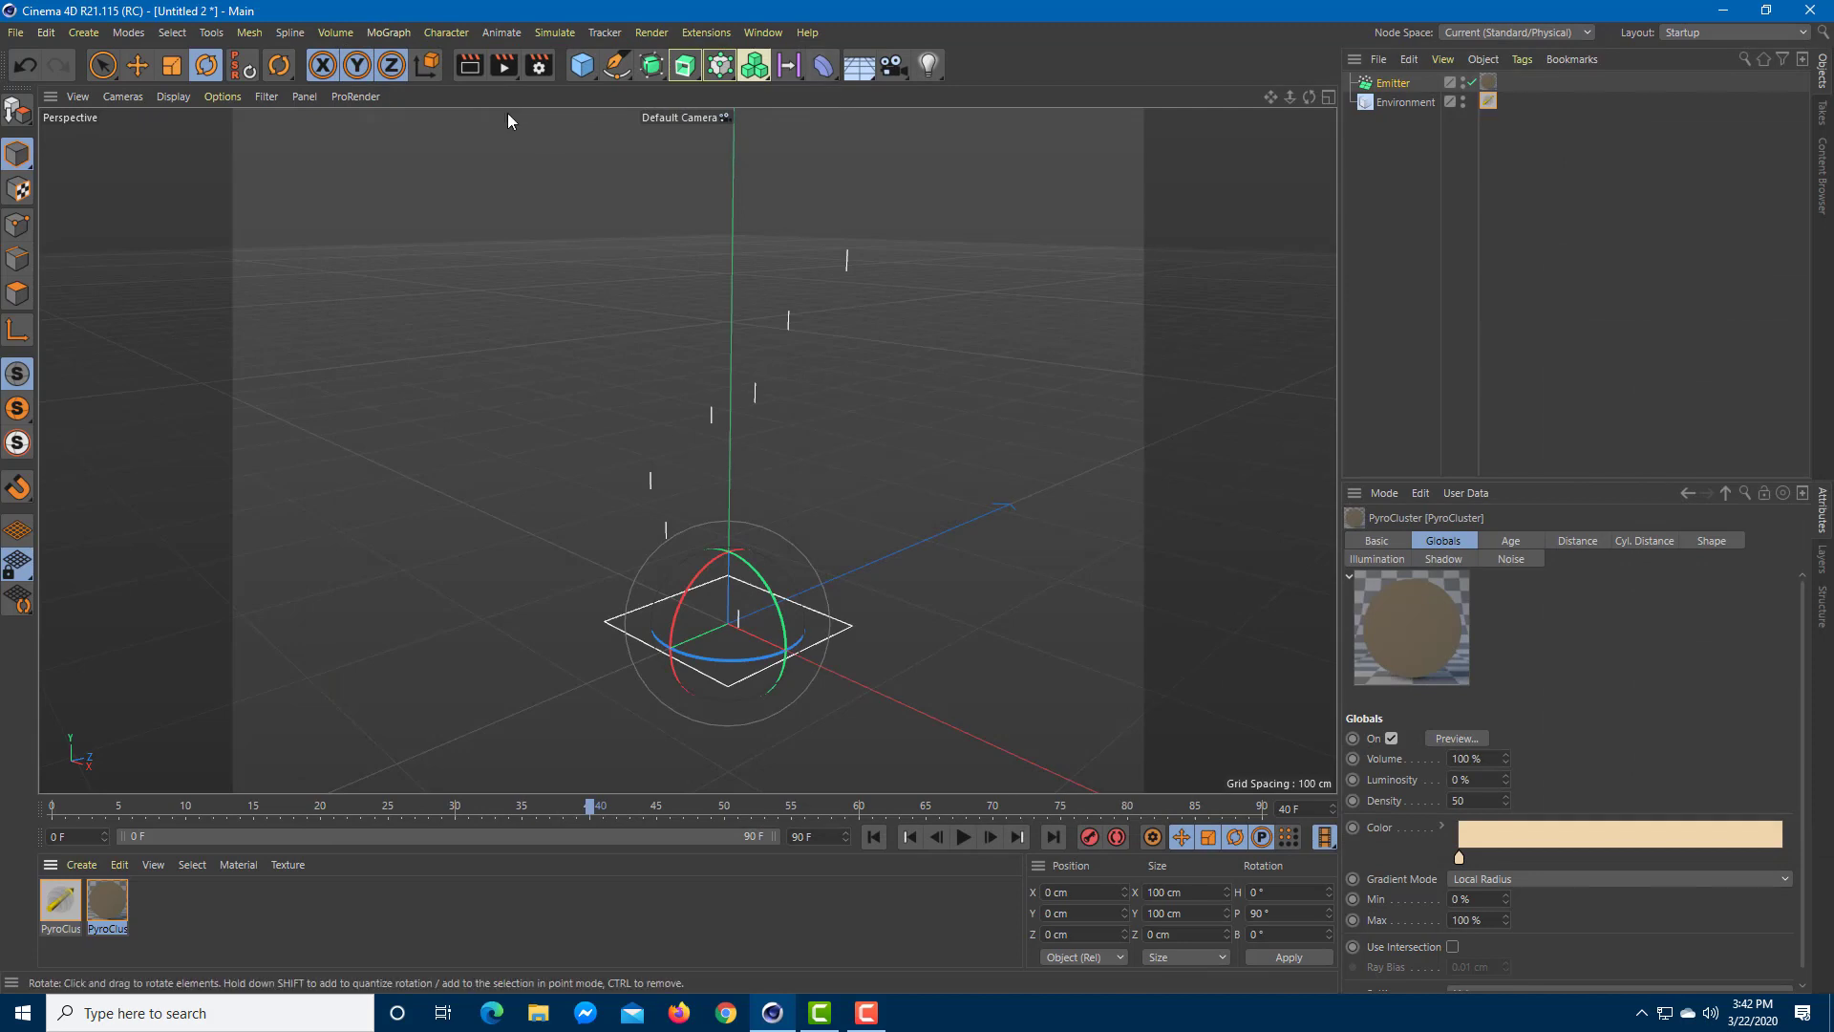
- Convert the PyroCluster material to the Cloud settings preset and close the material editor
double_click(110, 915)
left_click(630, 457)
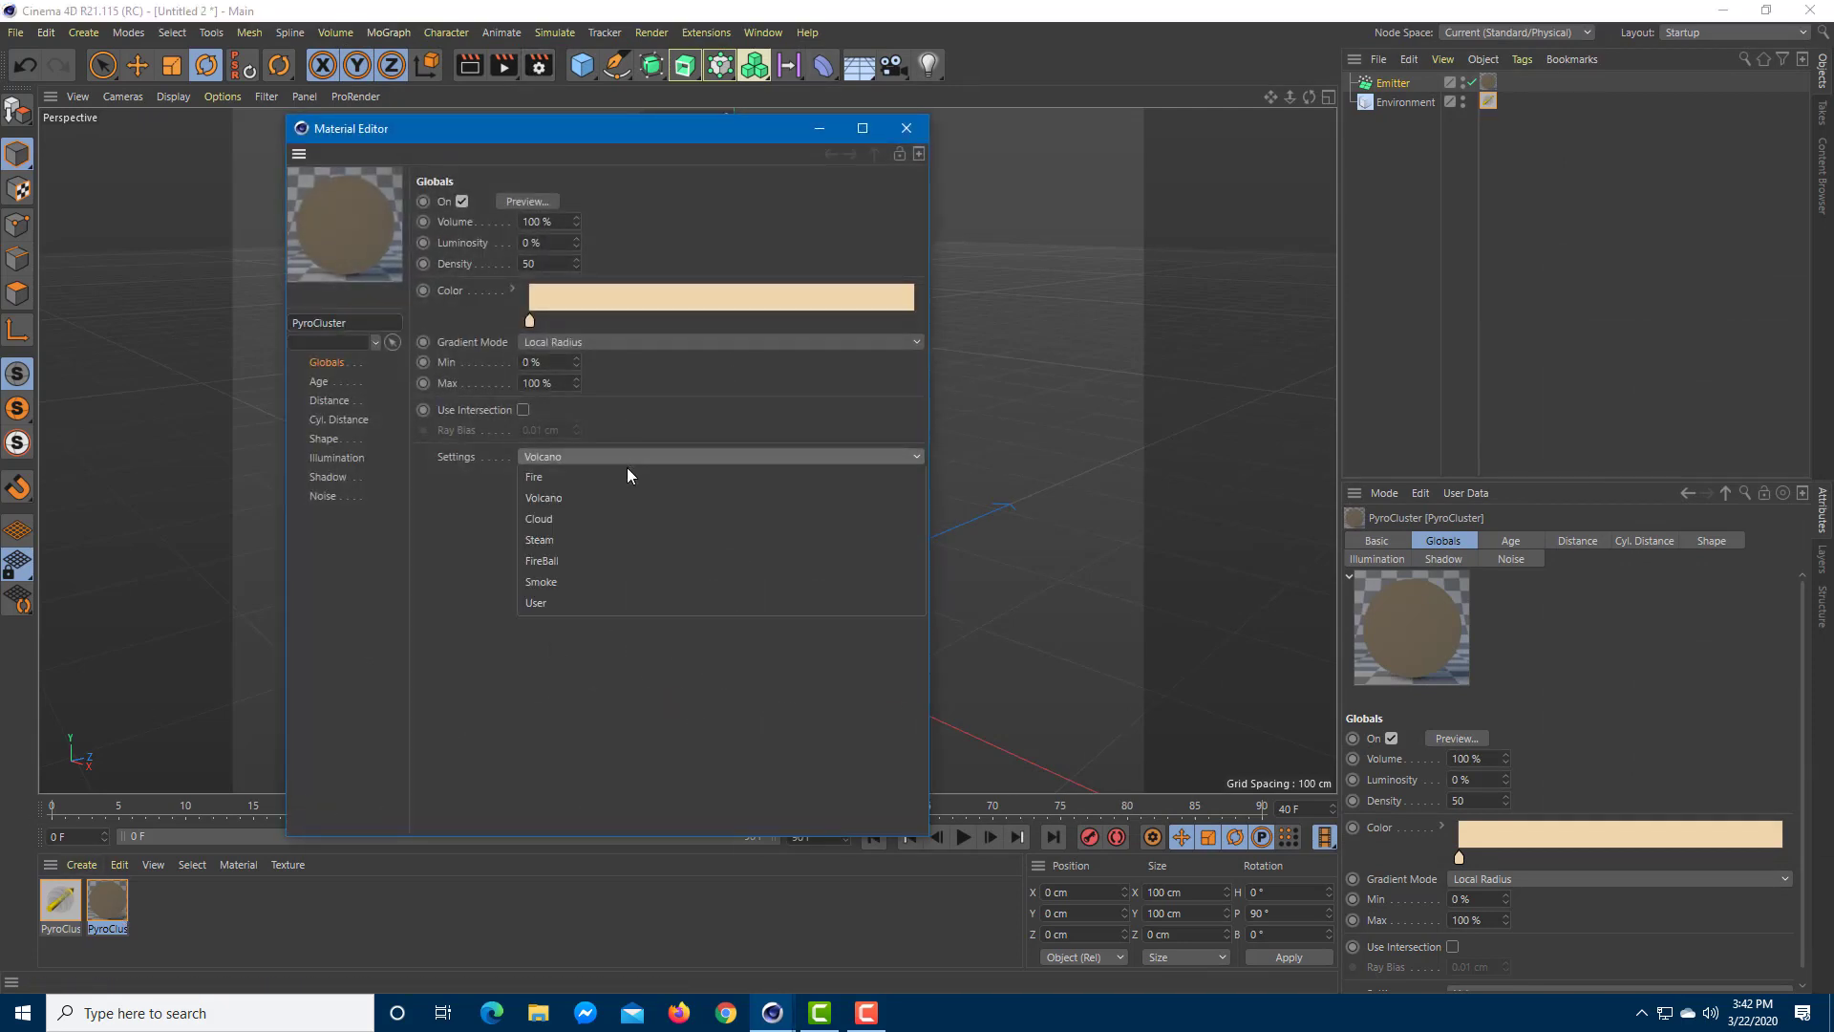
left_click(594, 521)
left_click(943, 576)
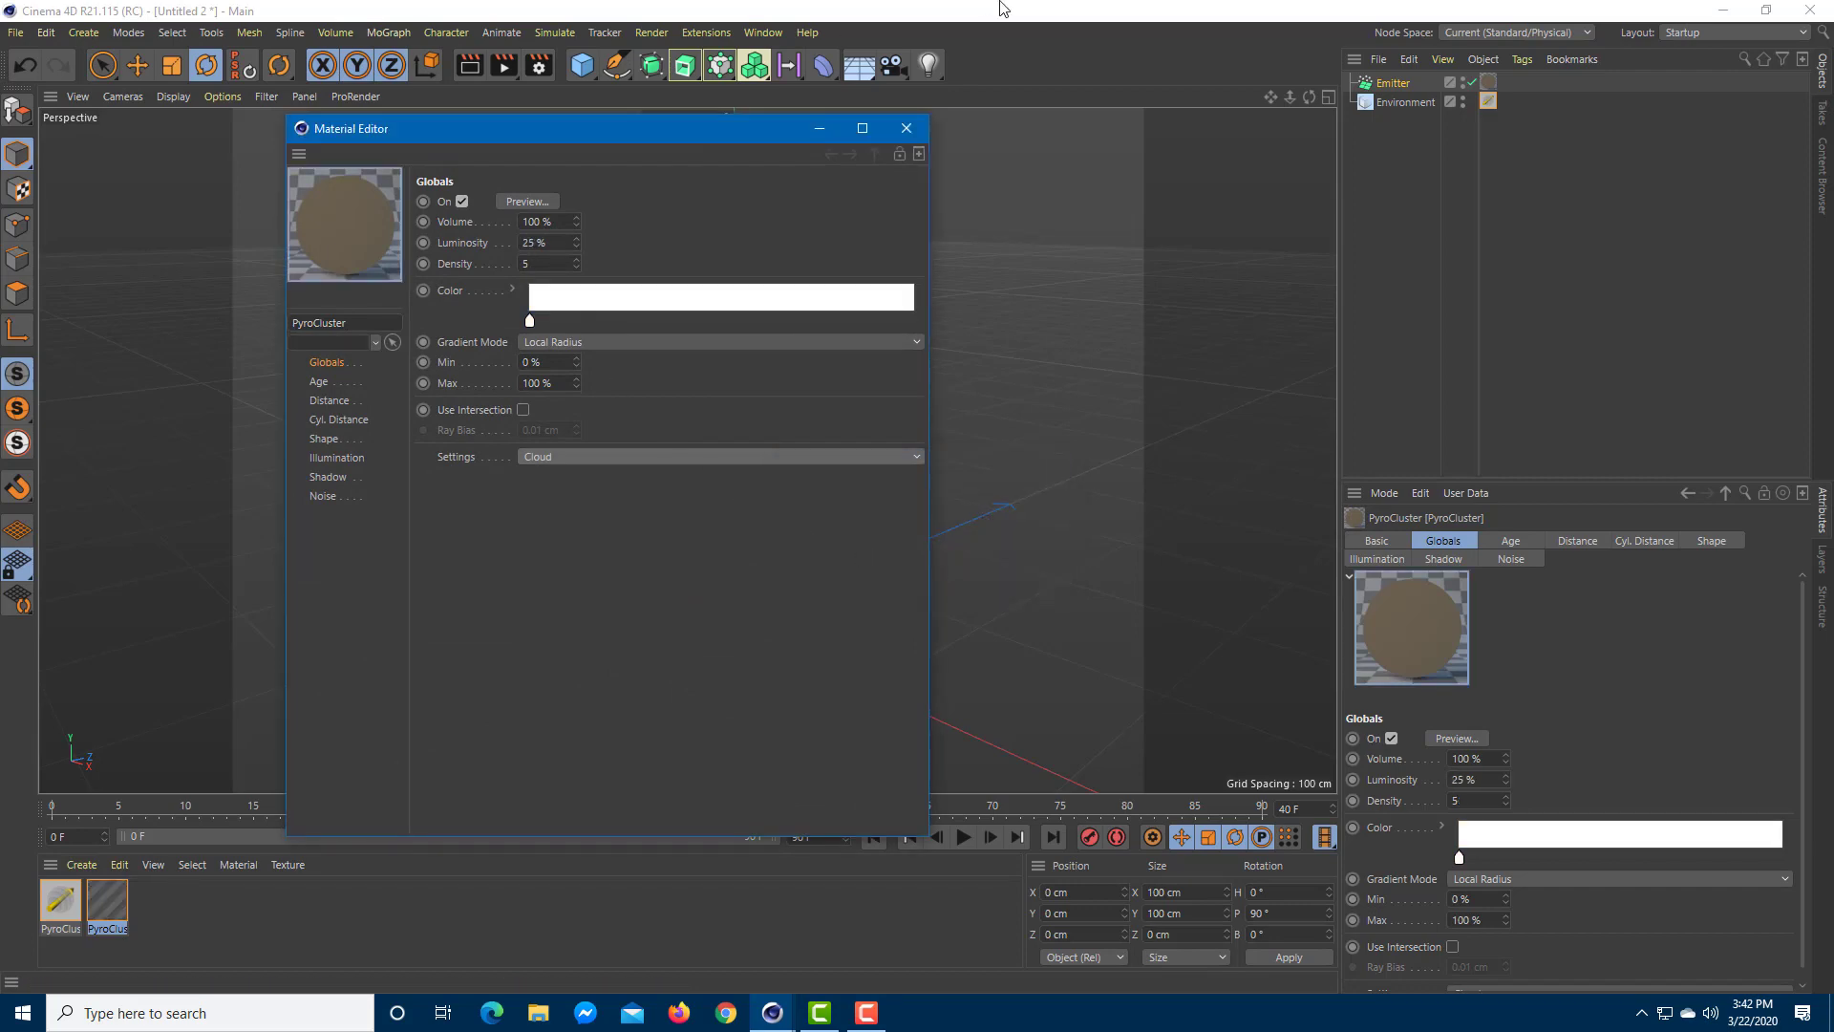
left_click(905, 128)
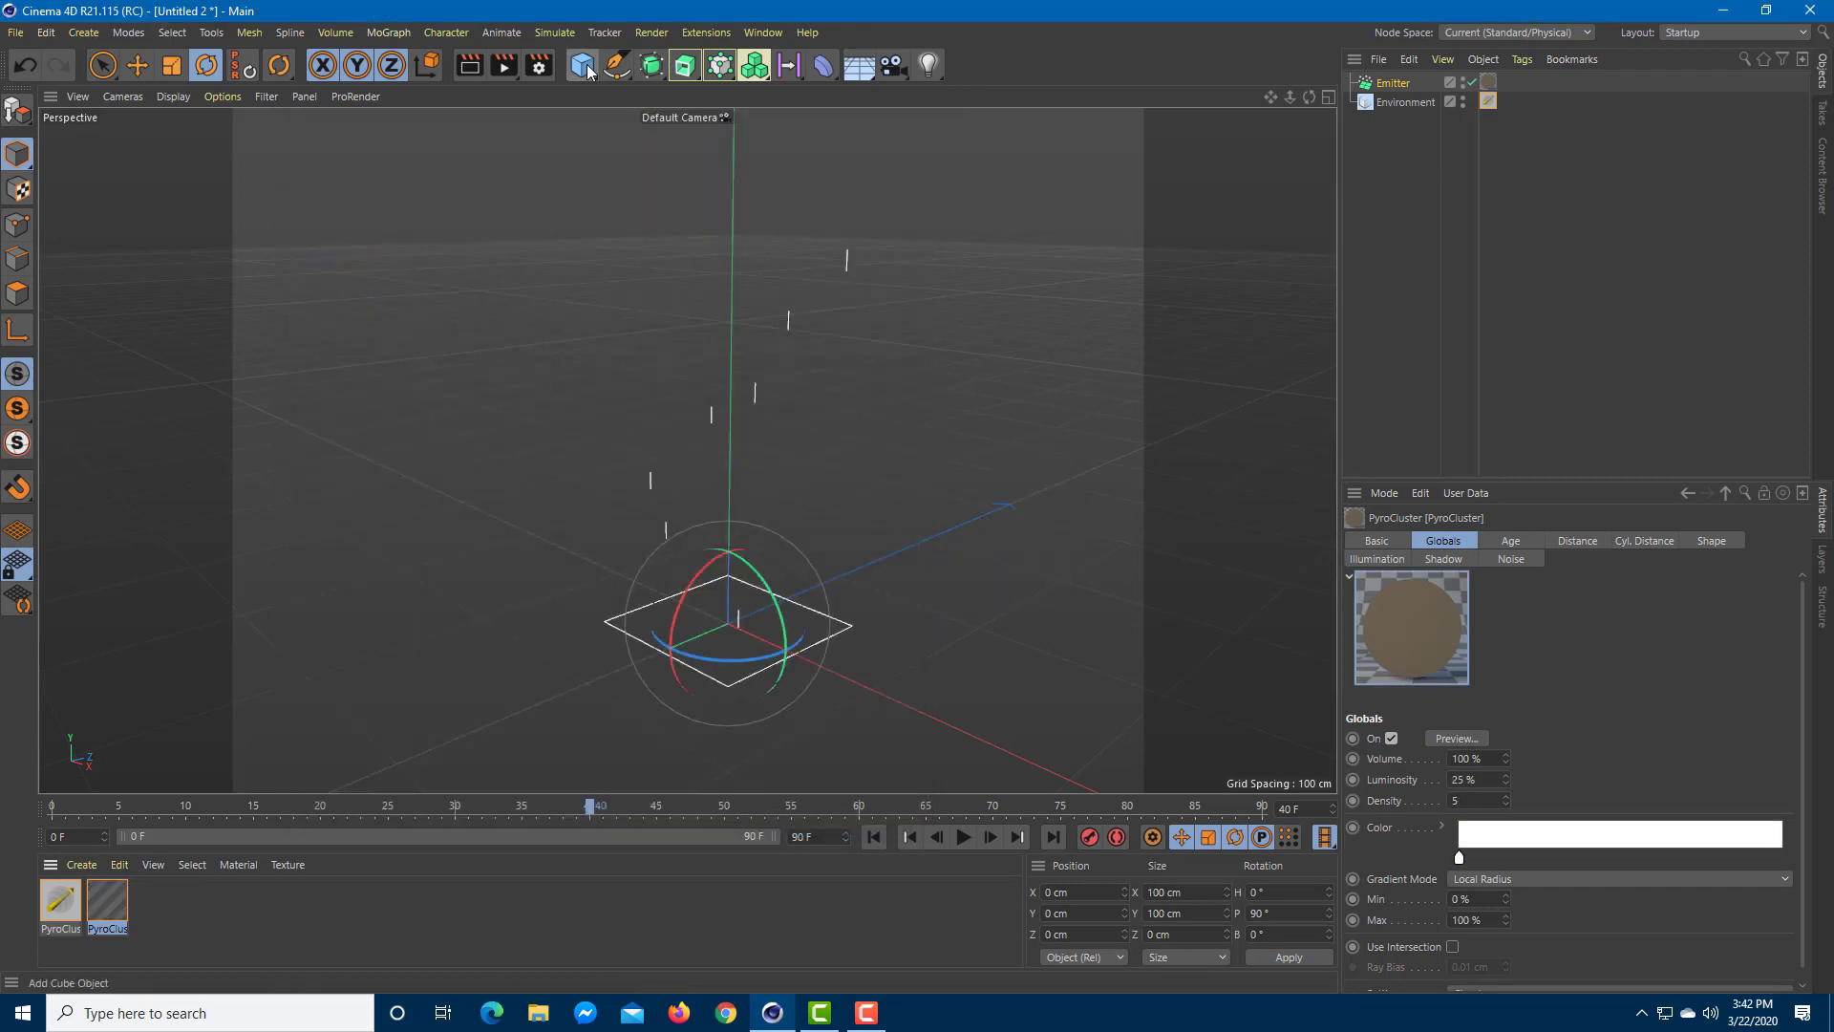
- Test-render frame 40 with the Cloud preset in the Picture Viewer and close the viewer without stopping the render
left_click(503, 65)
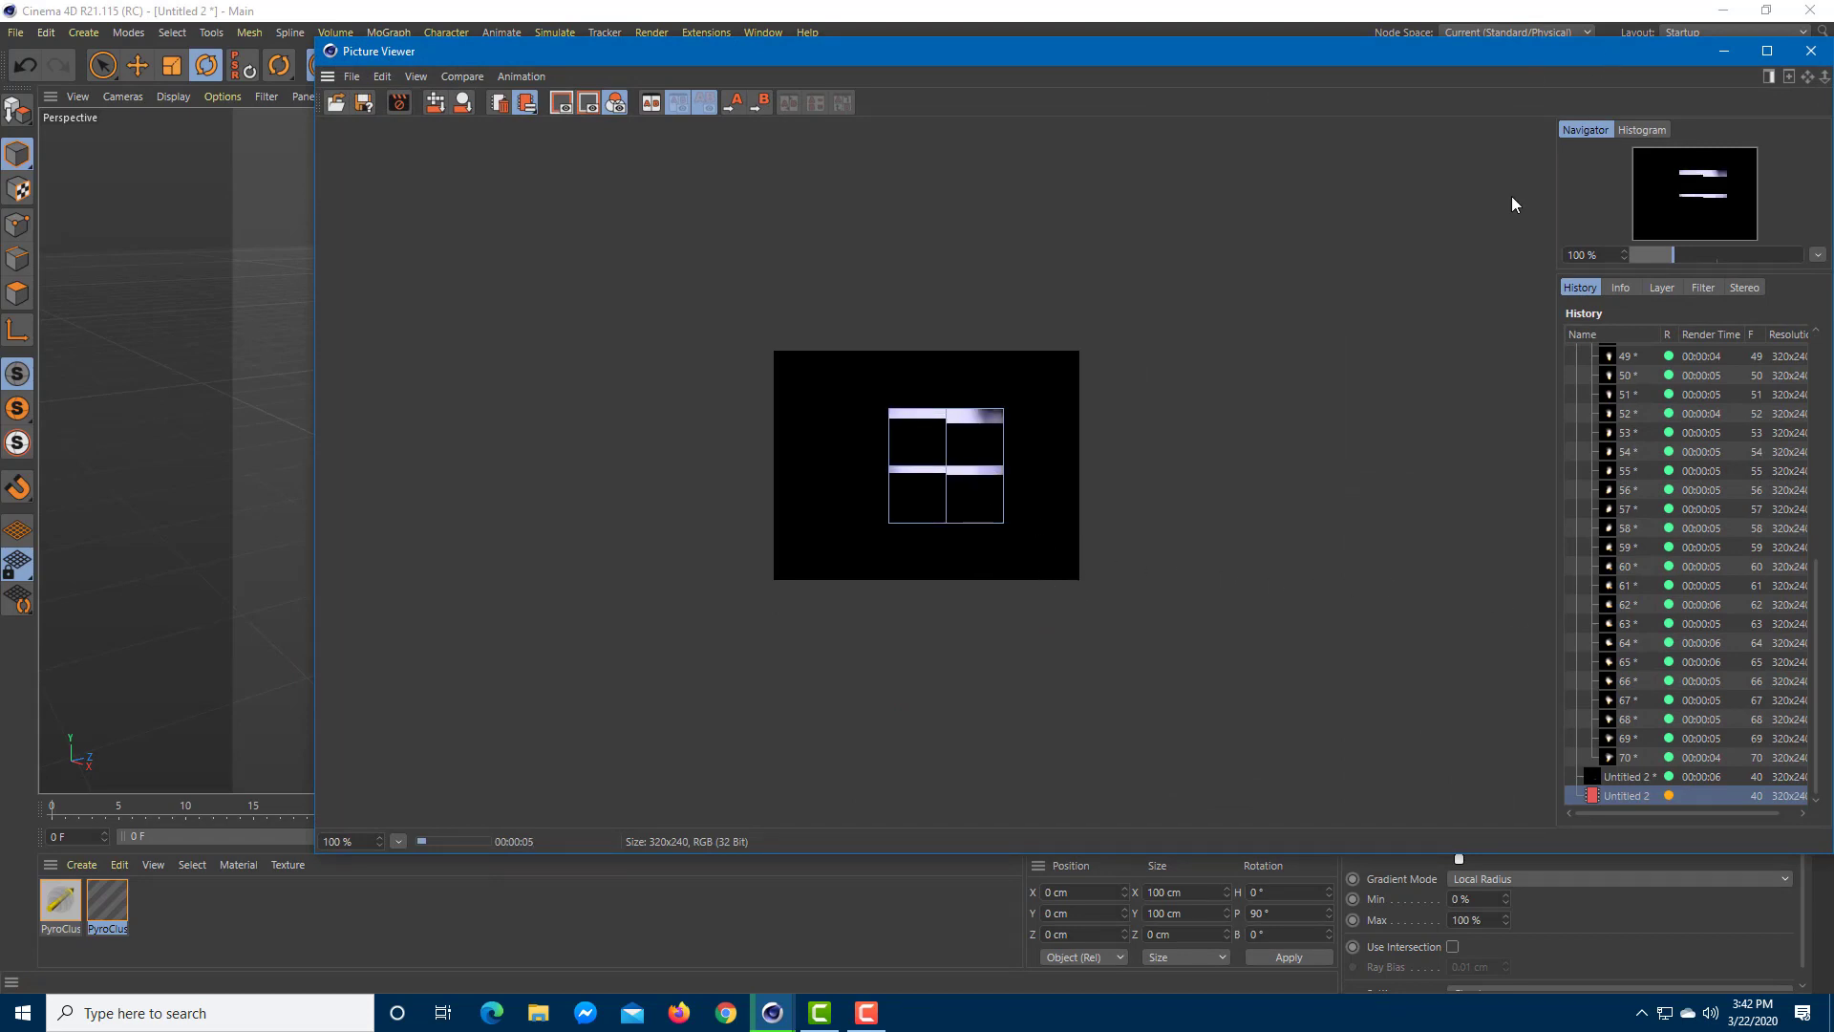
left_click(1811, 50)
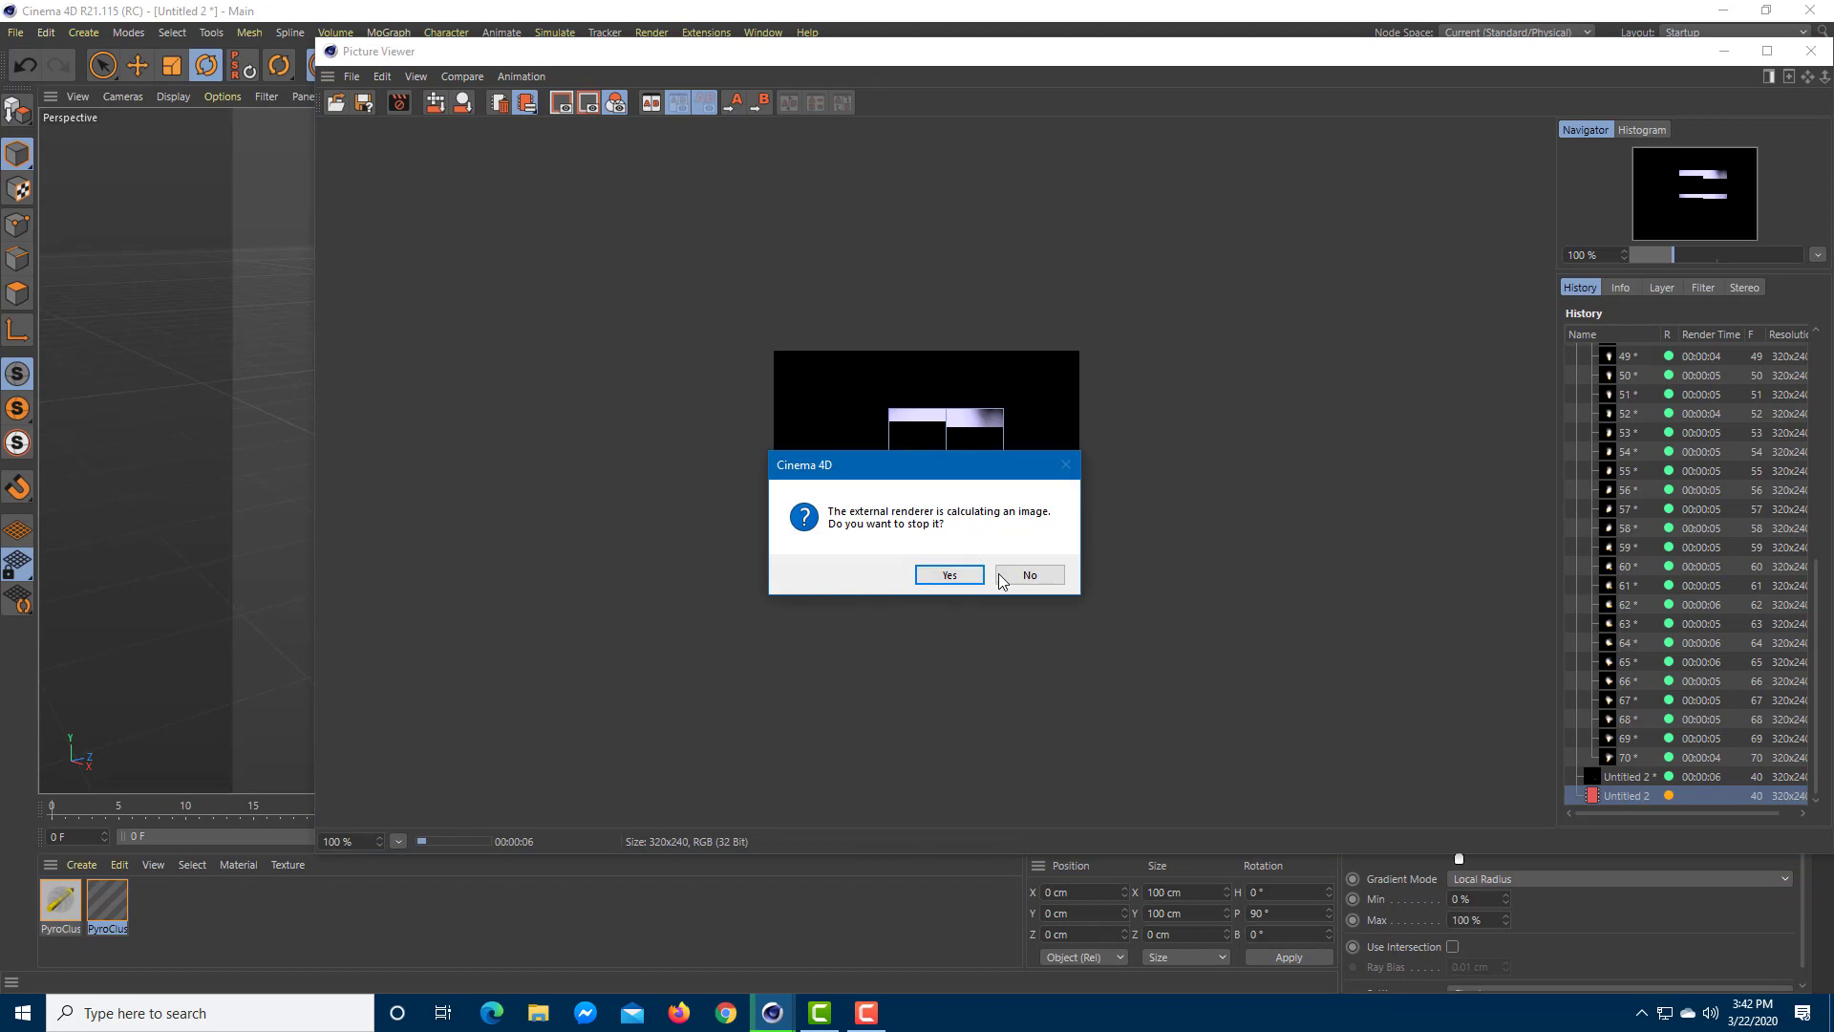
left_click(1003, 575)
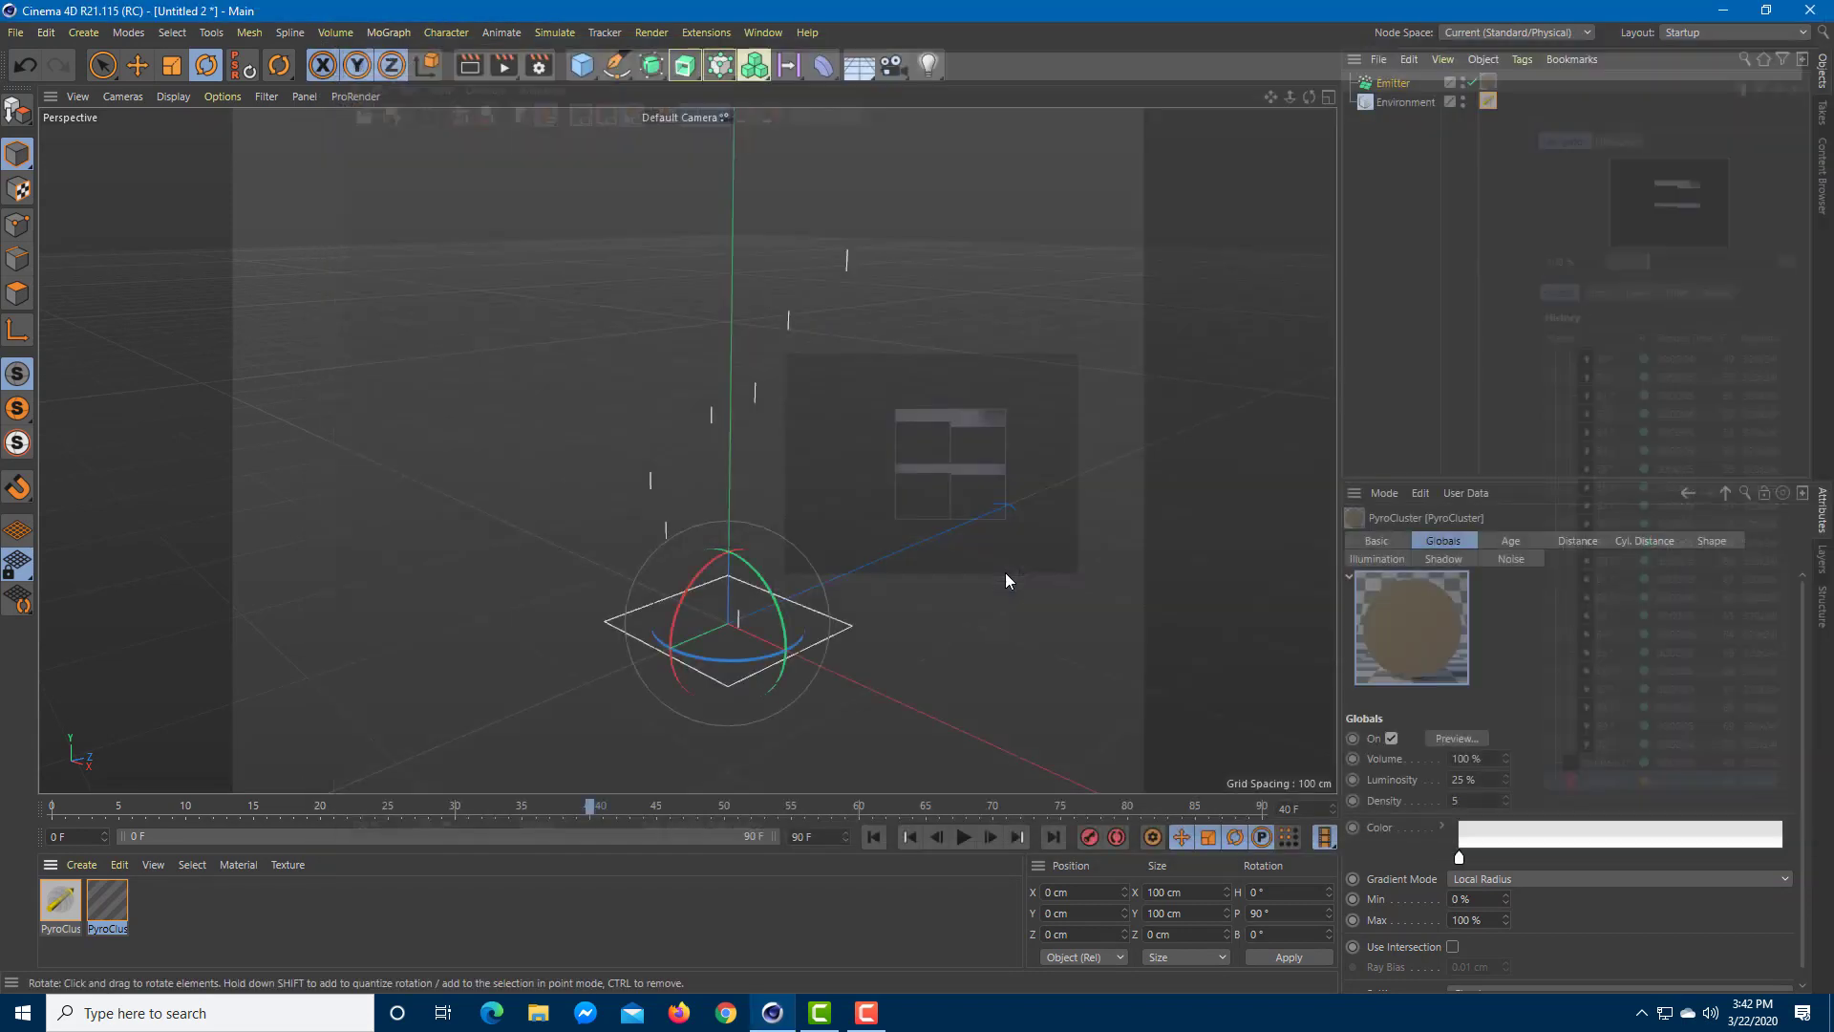
- Try the Steam and Smoke settings presets on the PyroCluster material, converting its parameters each time
double_click(105, 900)
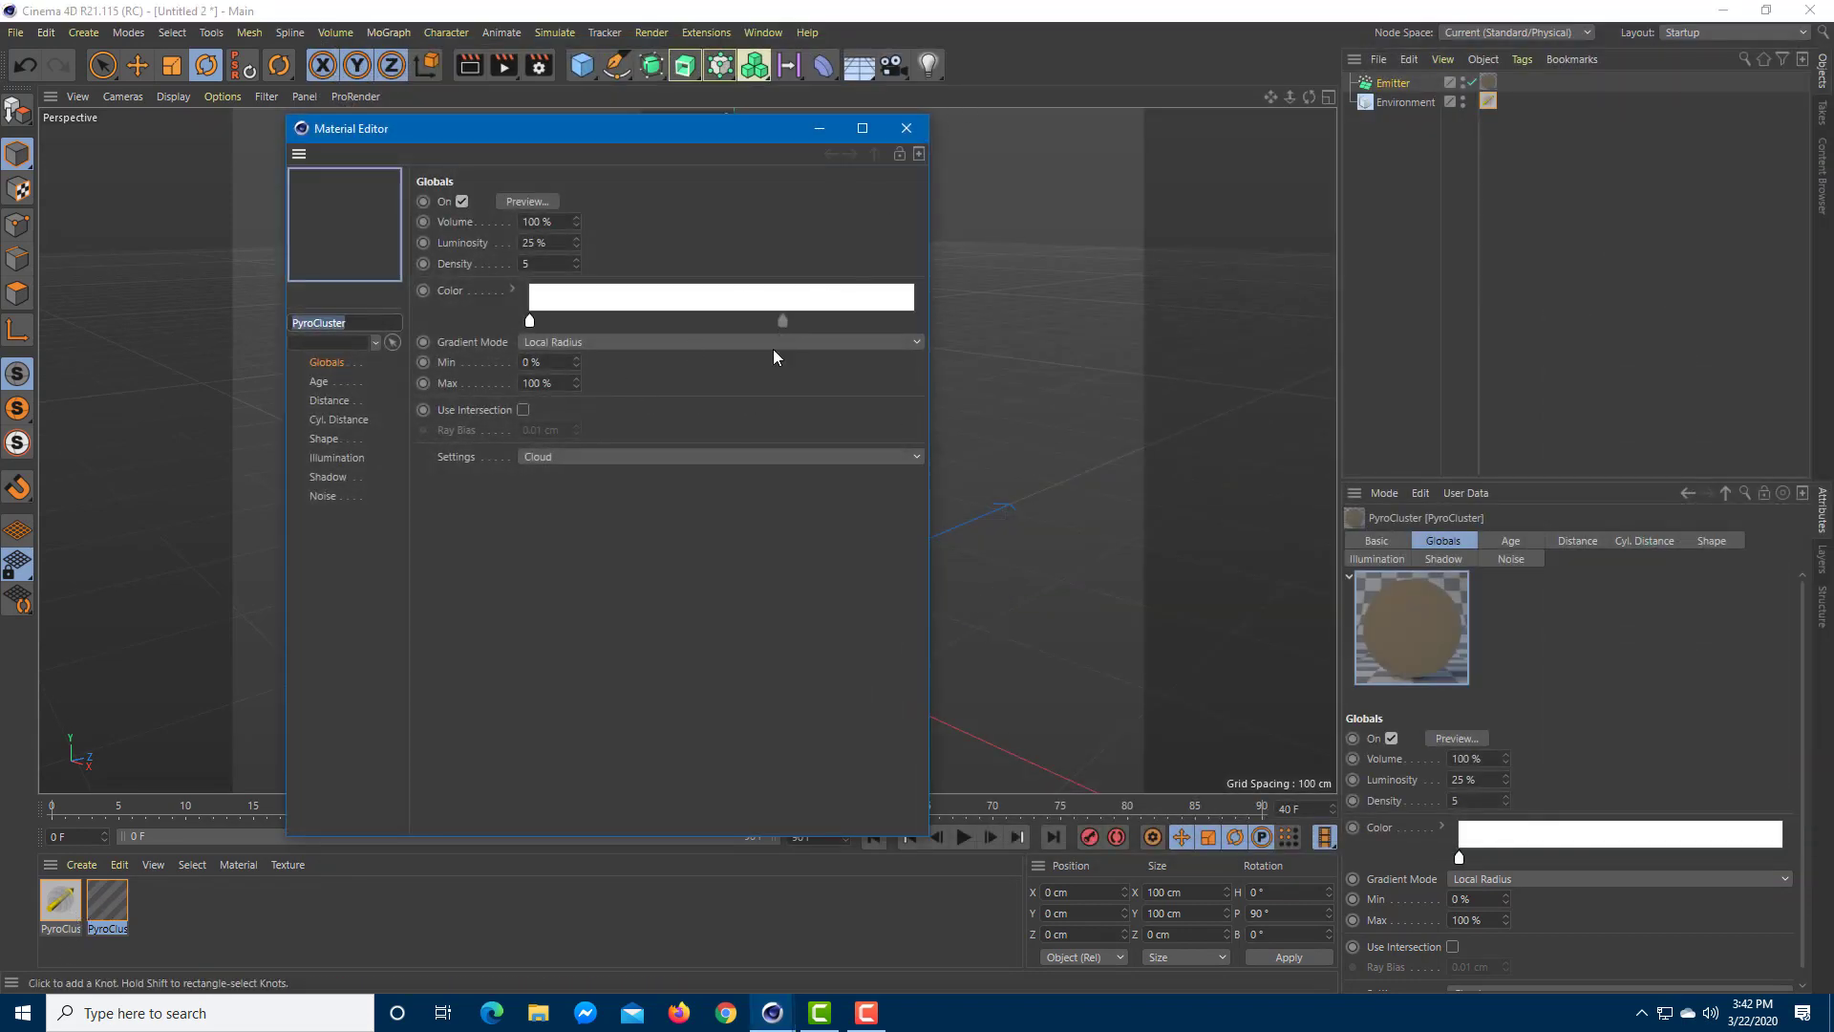
left_click(697, 462)
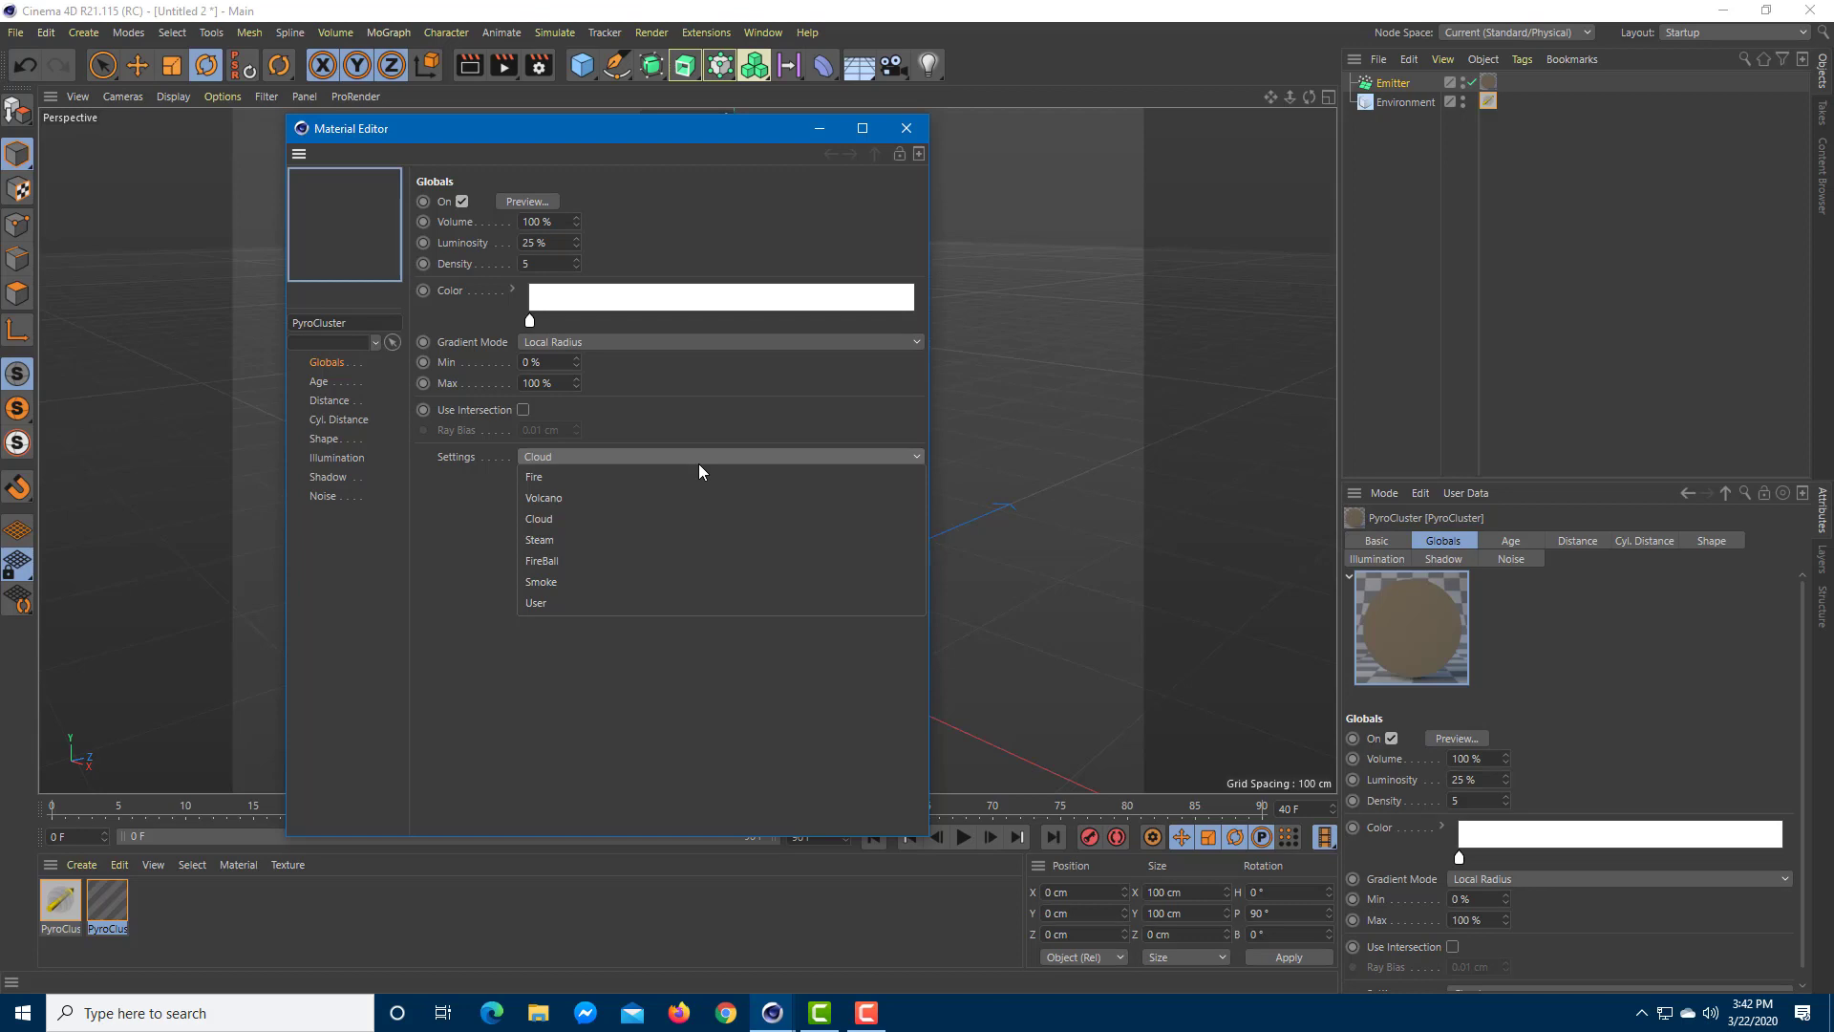
left_click(619, 540)
key("Return")
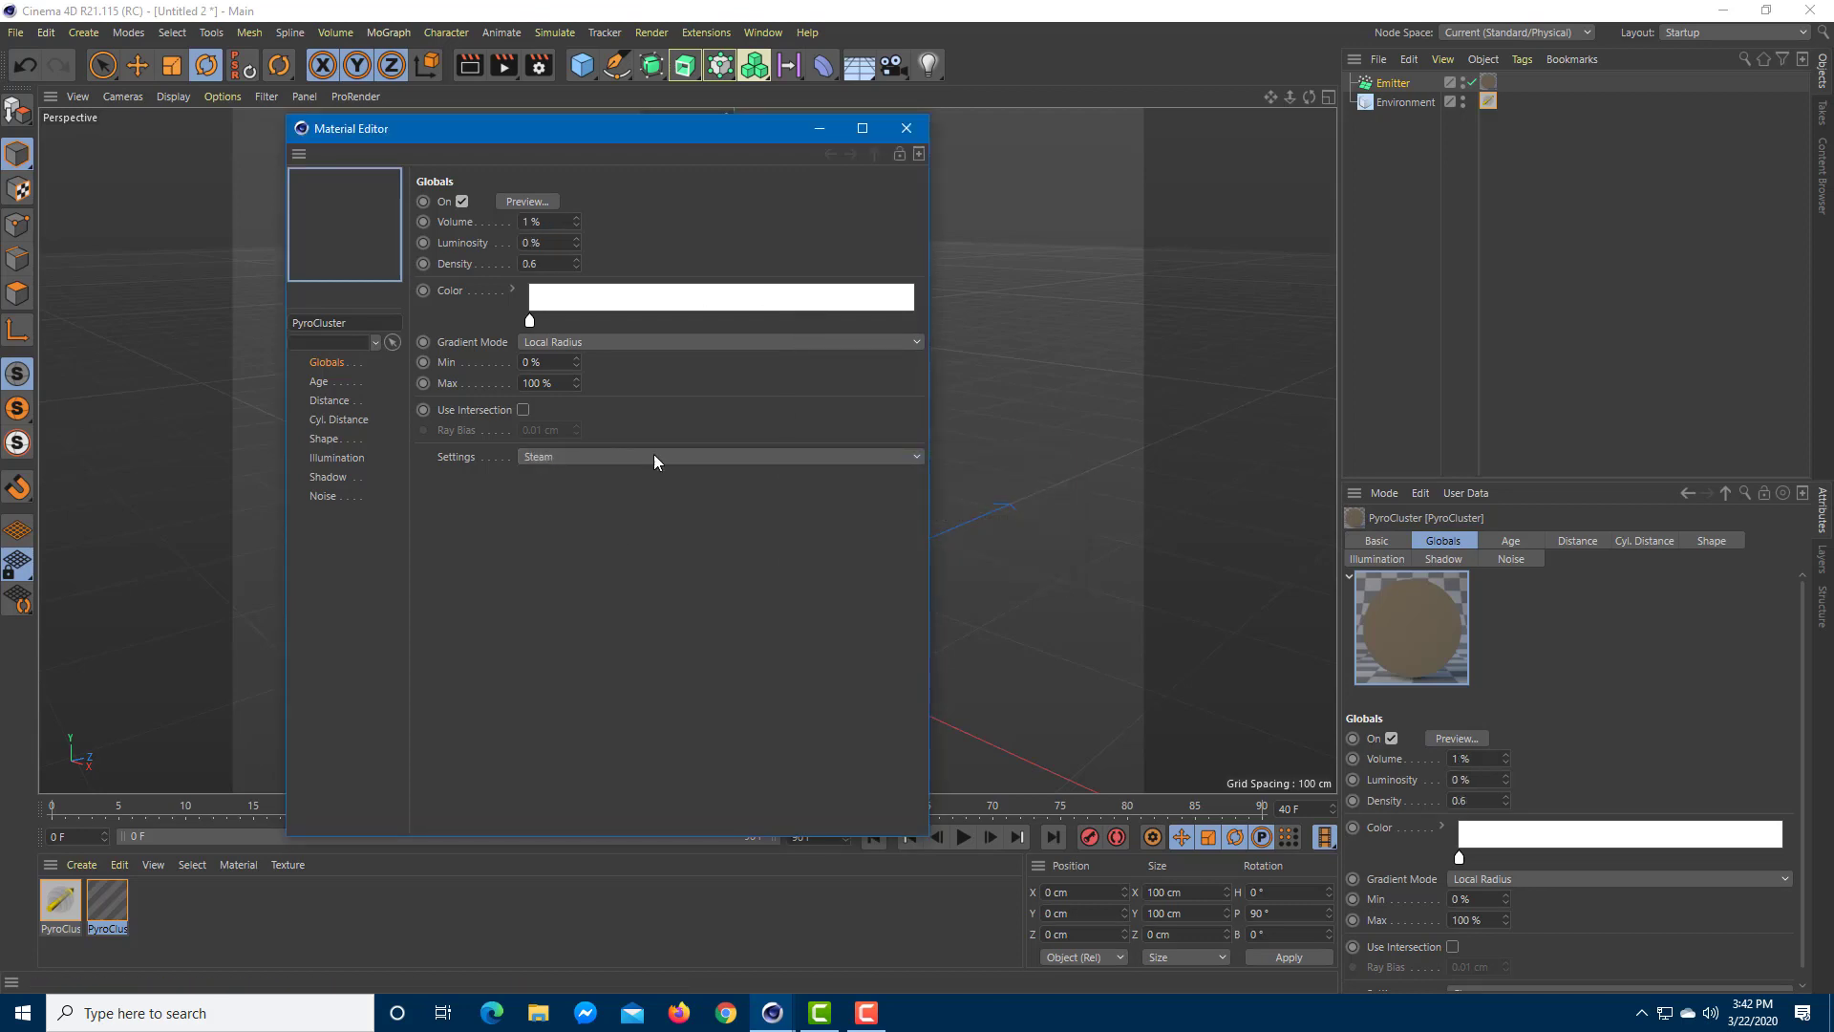
left_click(654, 455)
left_click(626, 581)
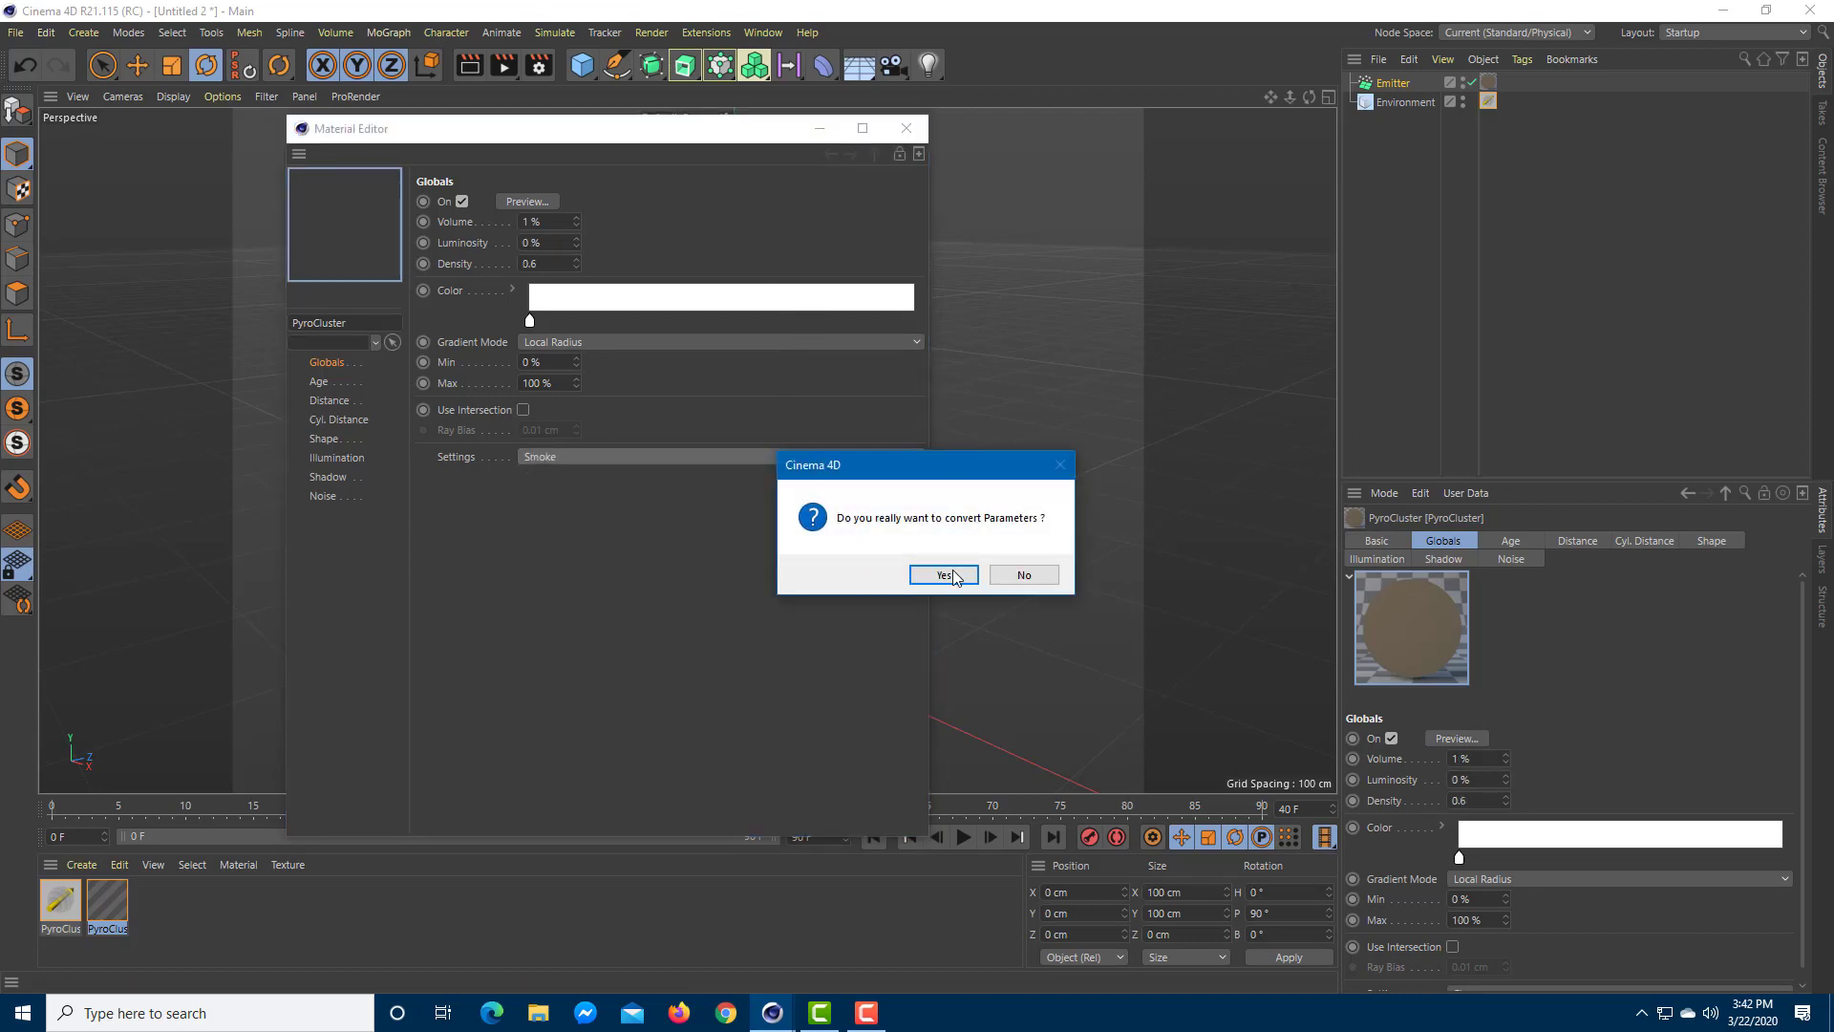
key("Return")
- Convert the PyroCluster material to the FireBall settings preset and close the material editor
left_click(604, 457)
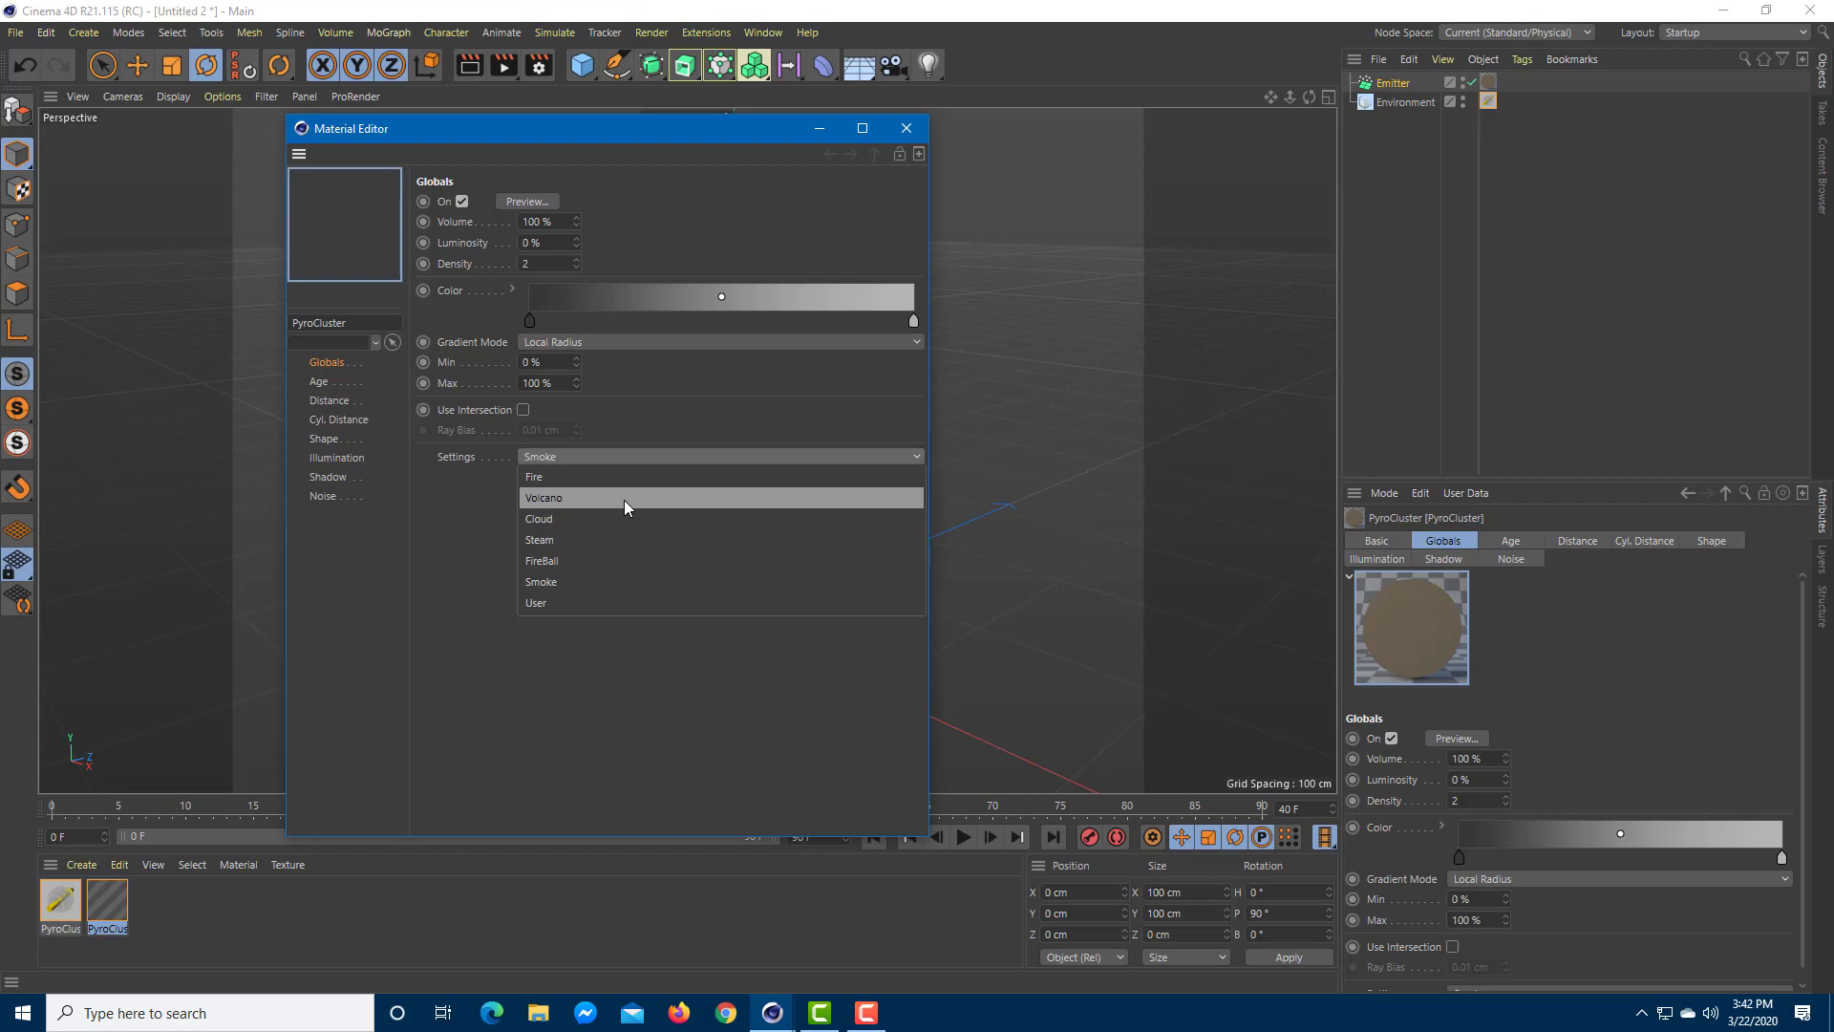
left_click(605, 561)
key("Return")
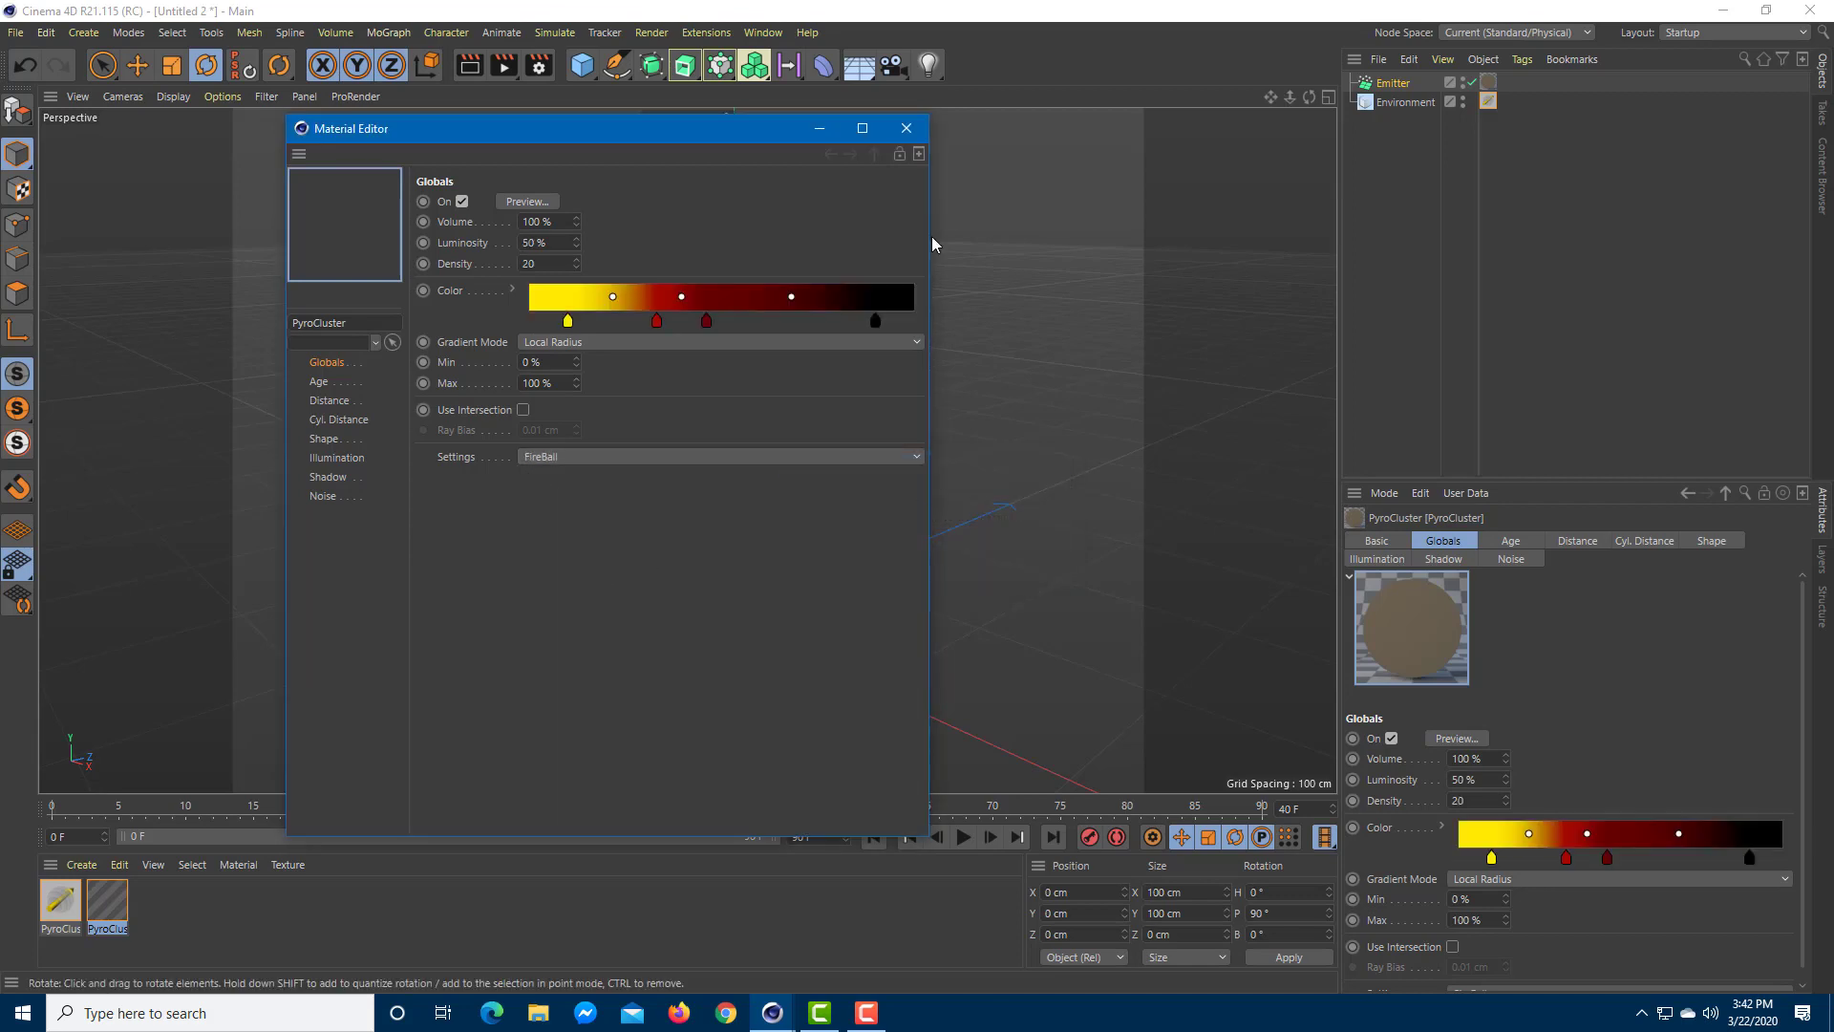
left_click(906, 128)
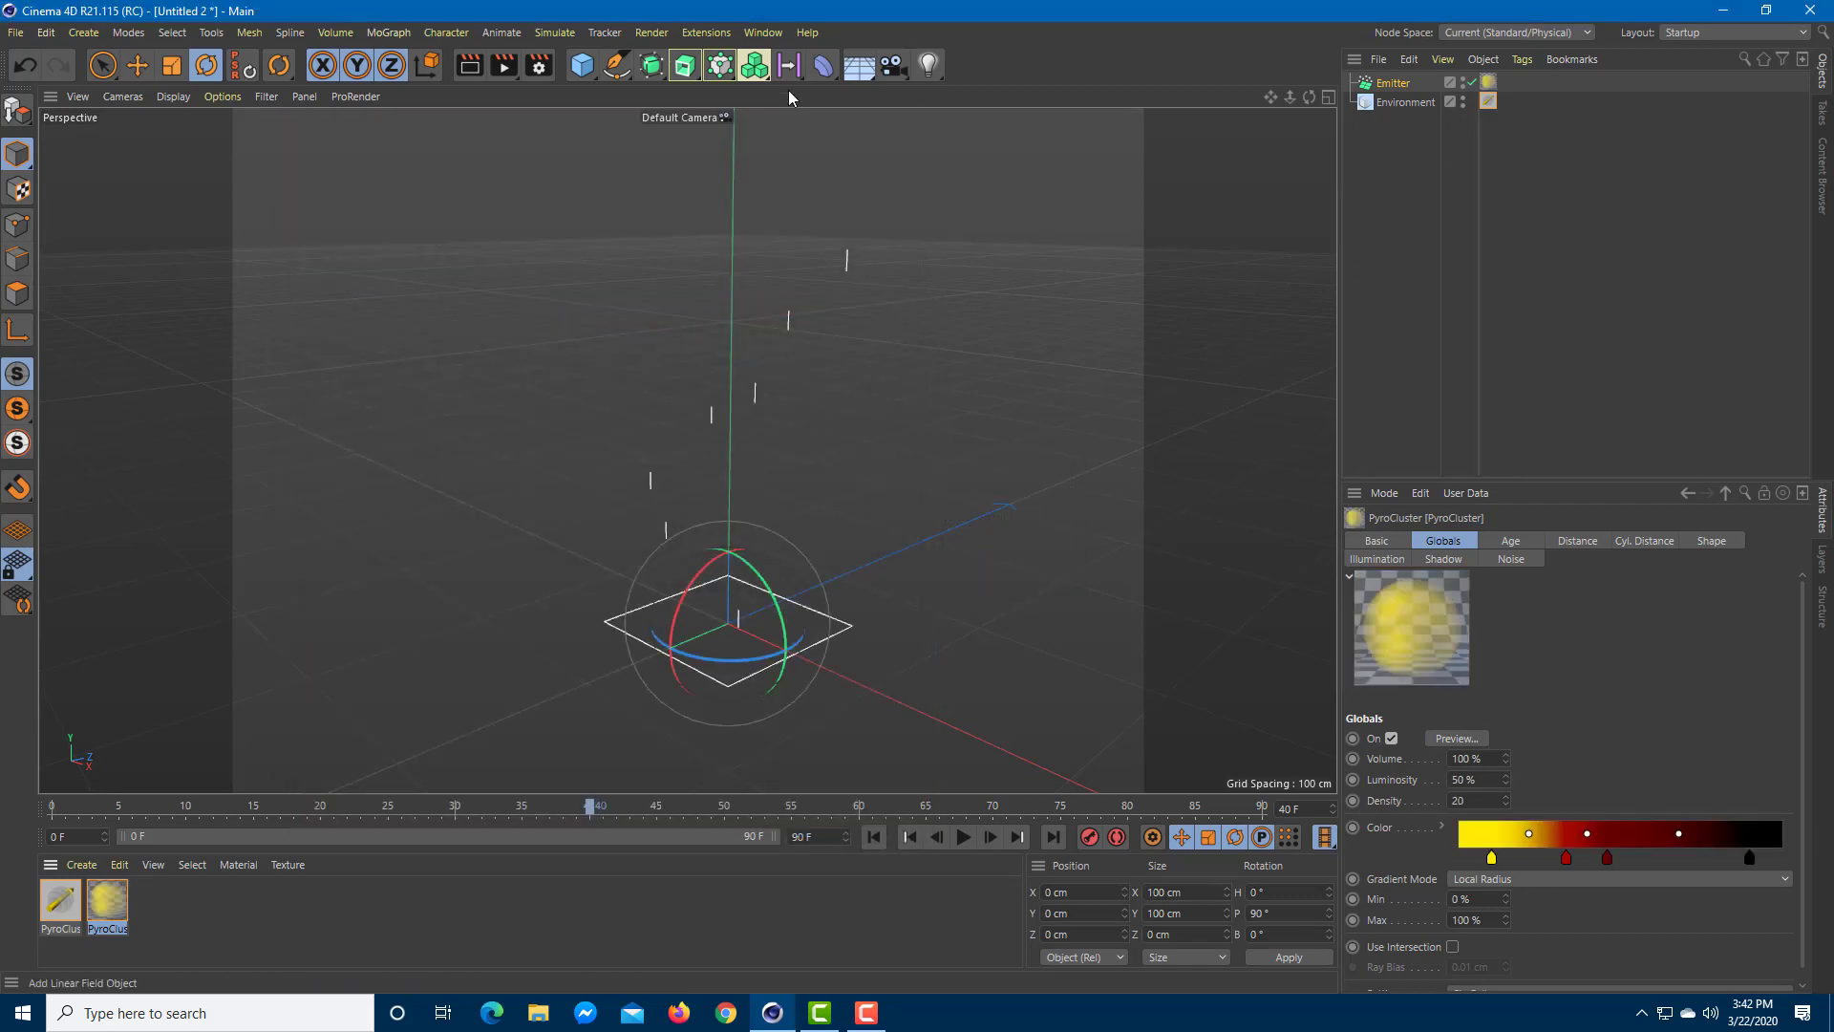
- Add a Physical Sky to the scene, test-render frame 40 close to the emitter in the Picture Viewer, and close the viewer
left_click(866, 69)
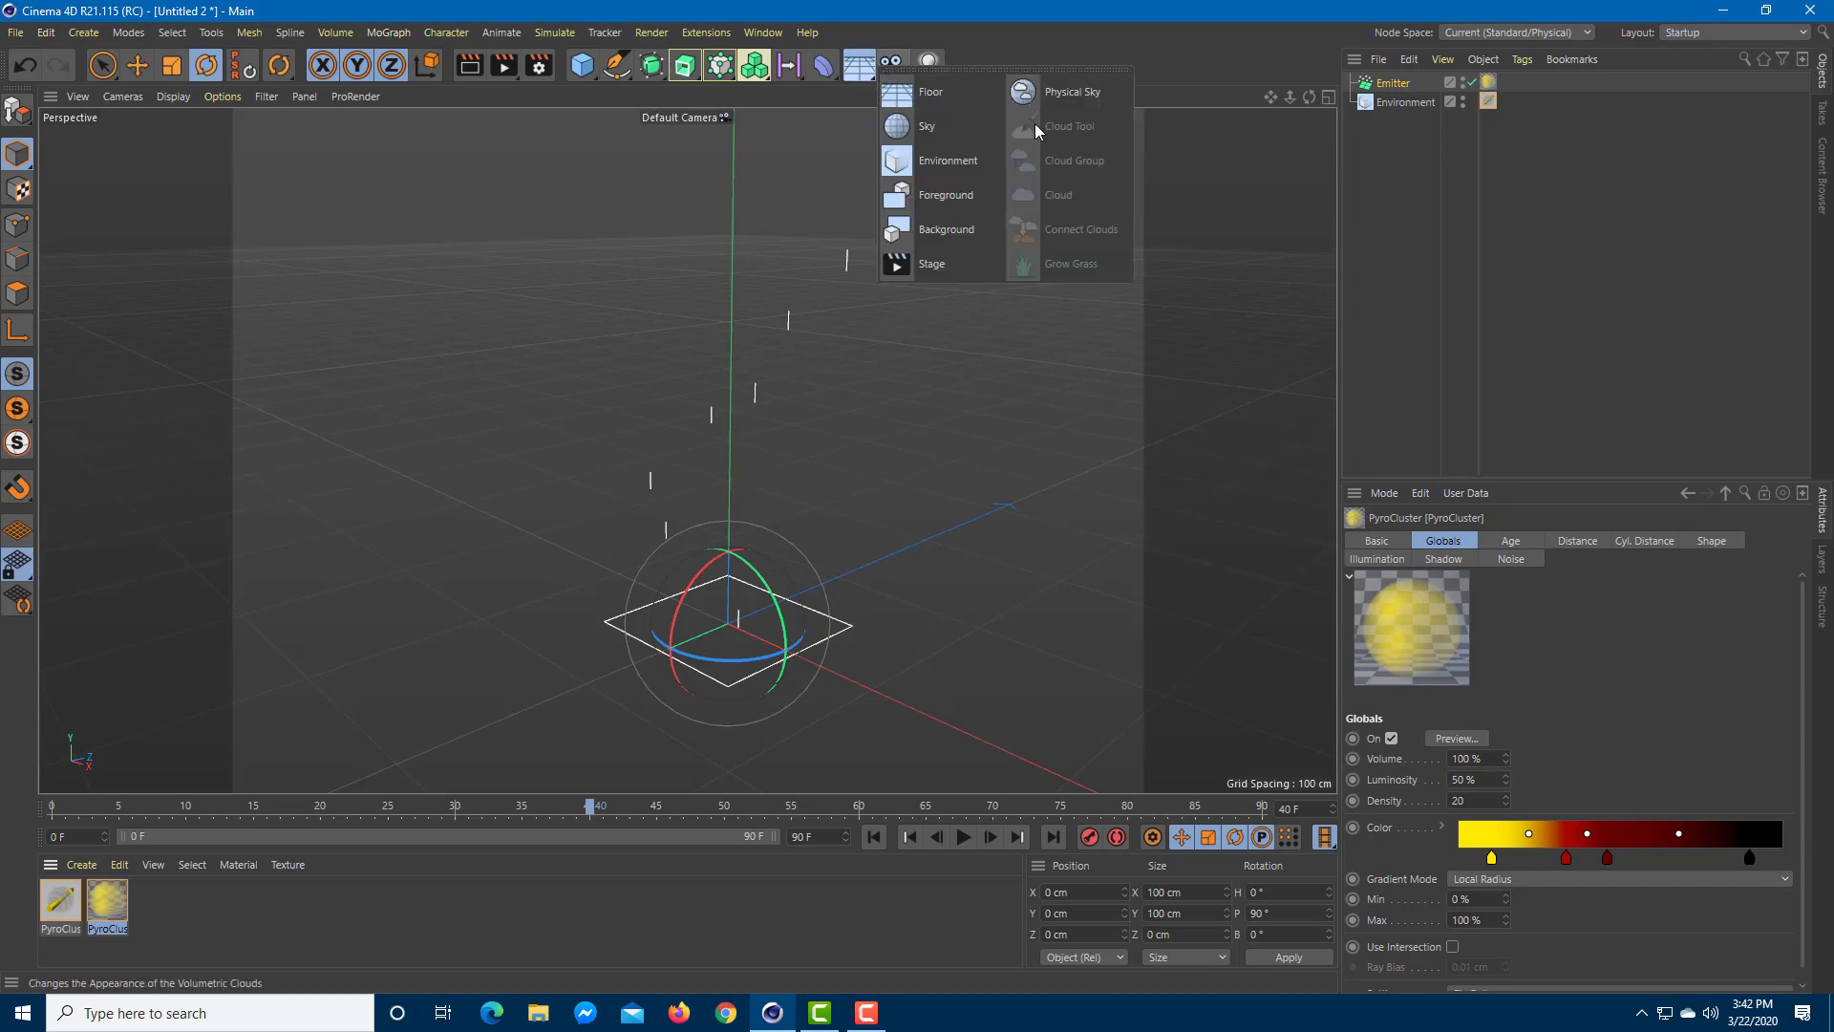
left_click(1034, 92)
scroll(835, 590, "up", 5)
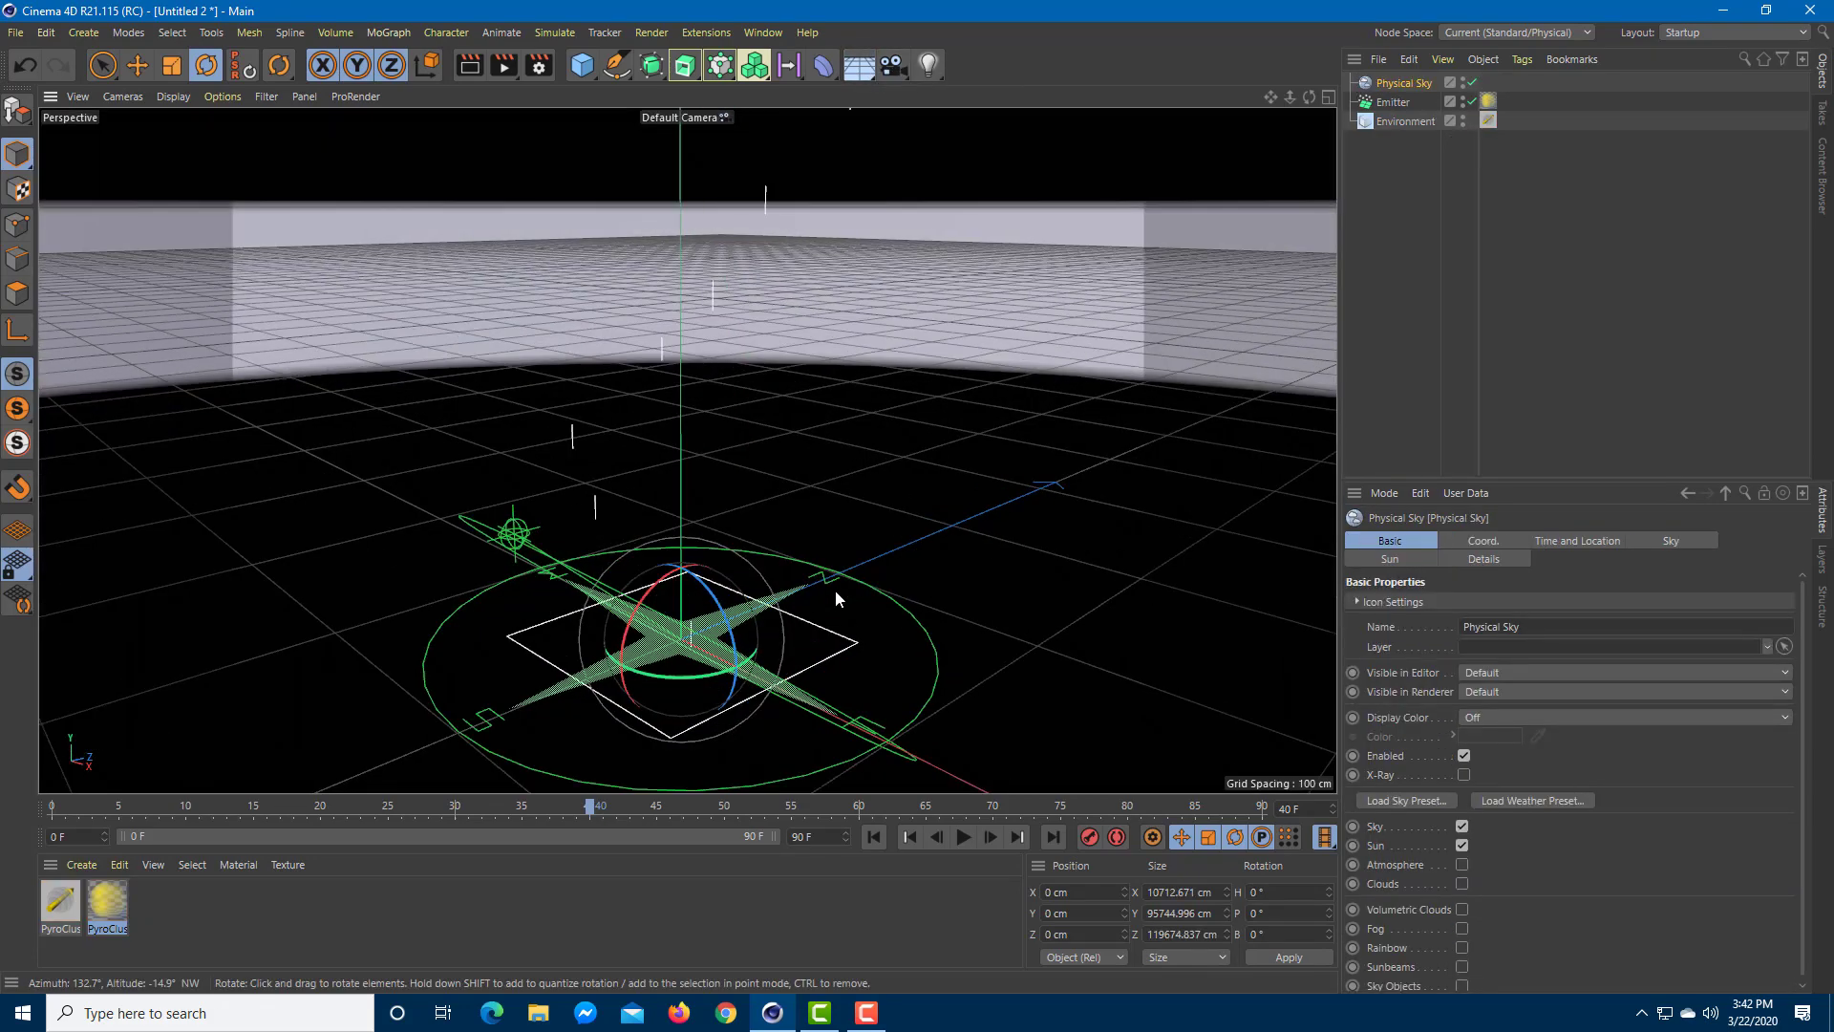
scroll(783, 672, "up", 3)
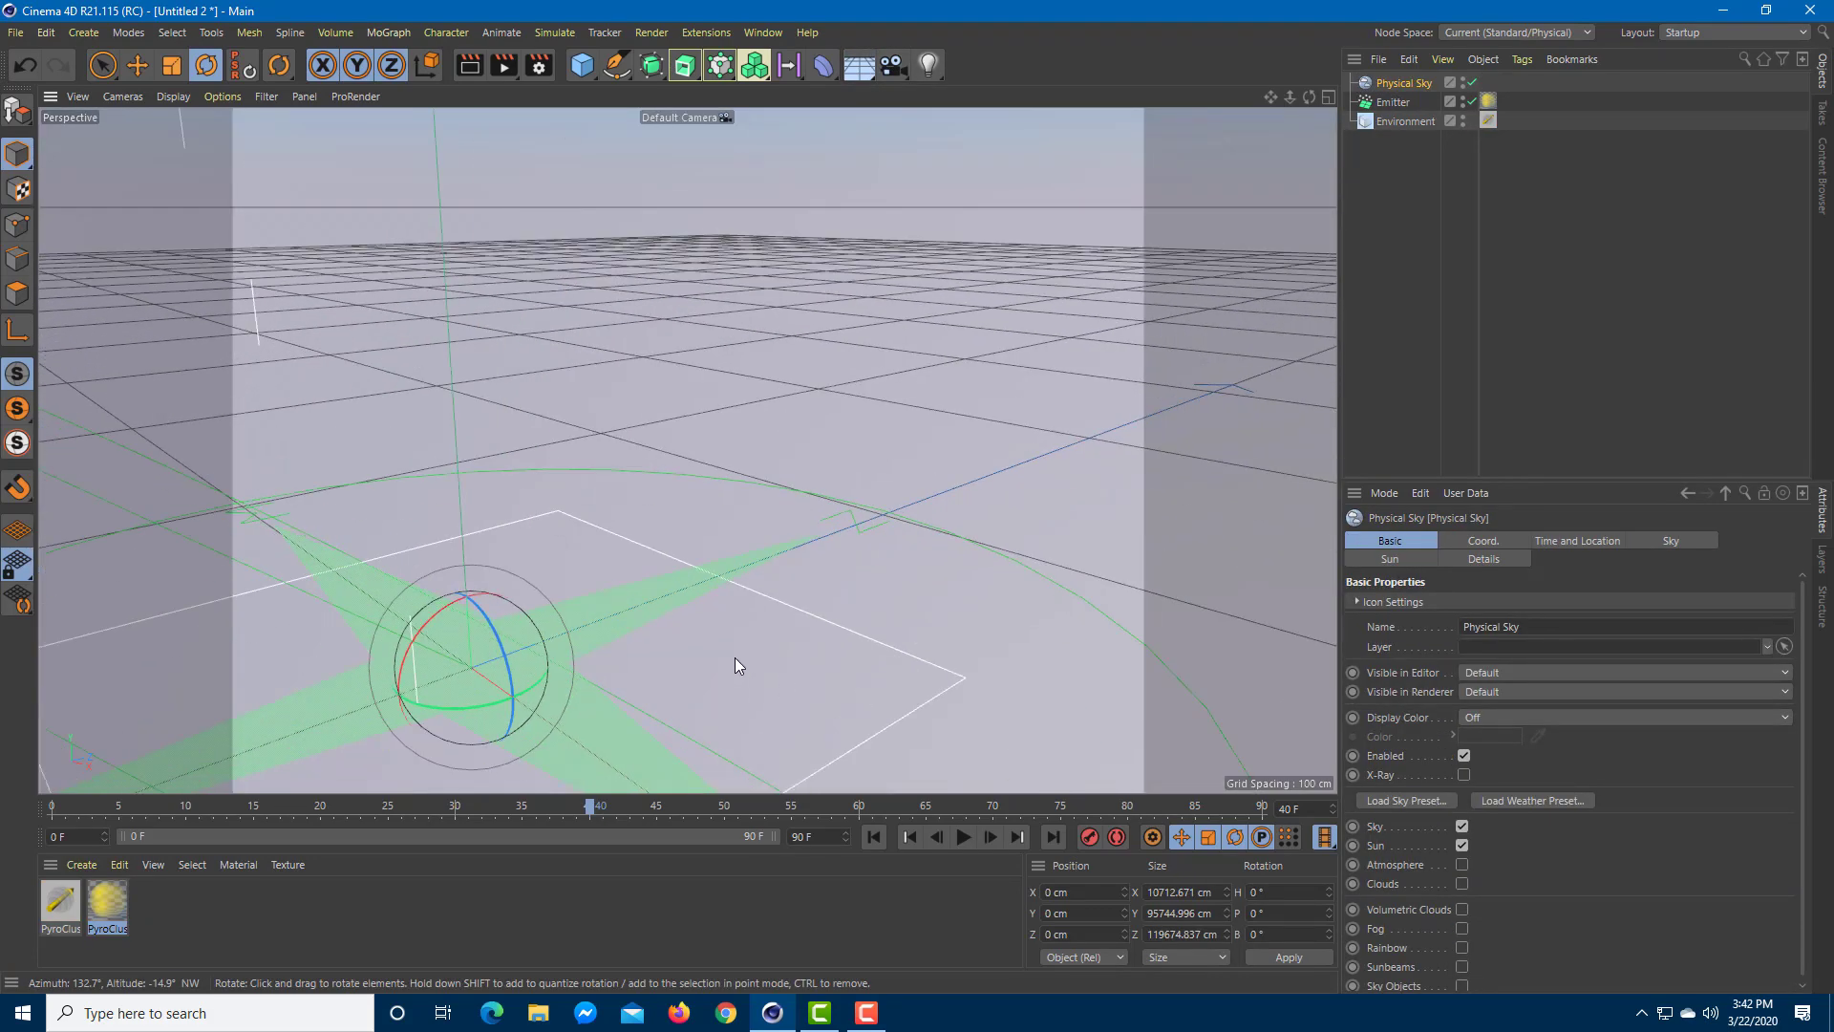
middle_click_drag(736, 657, 971, 518, "alt")
left_click_drag(971, 518, 993, 489, "alt")
left_click(505, 67)
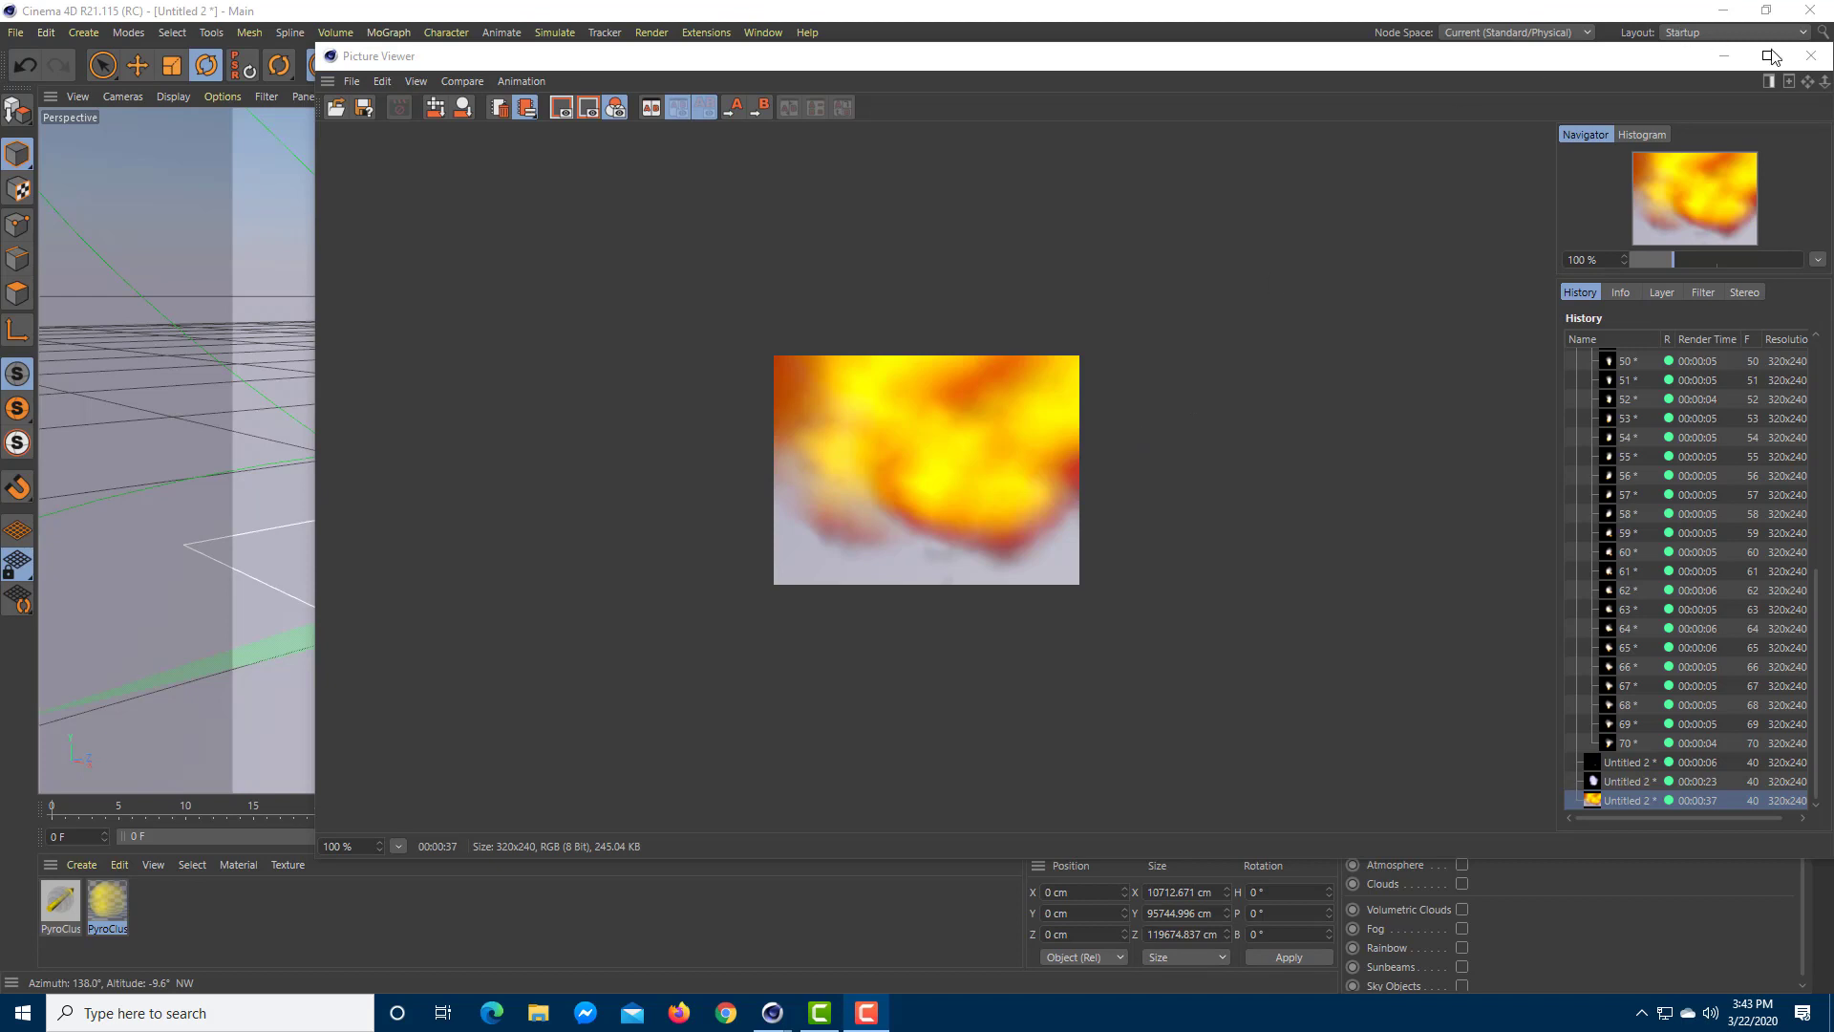
left_click_drag(1685, 54, 1433, 135)
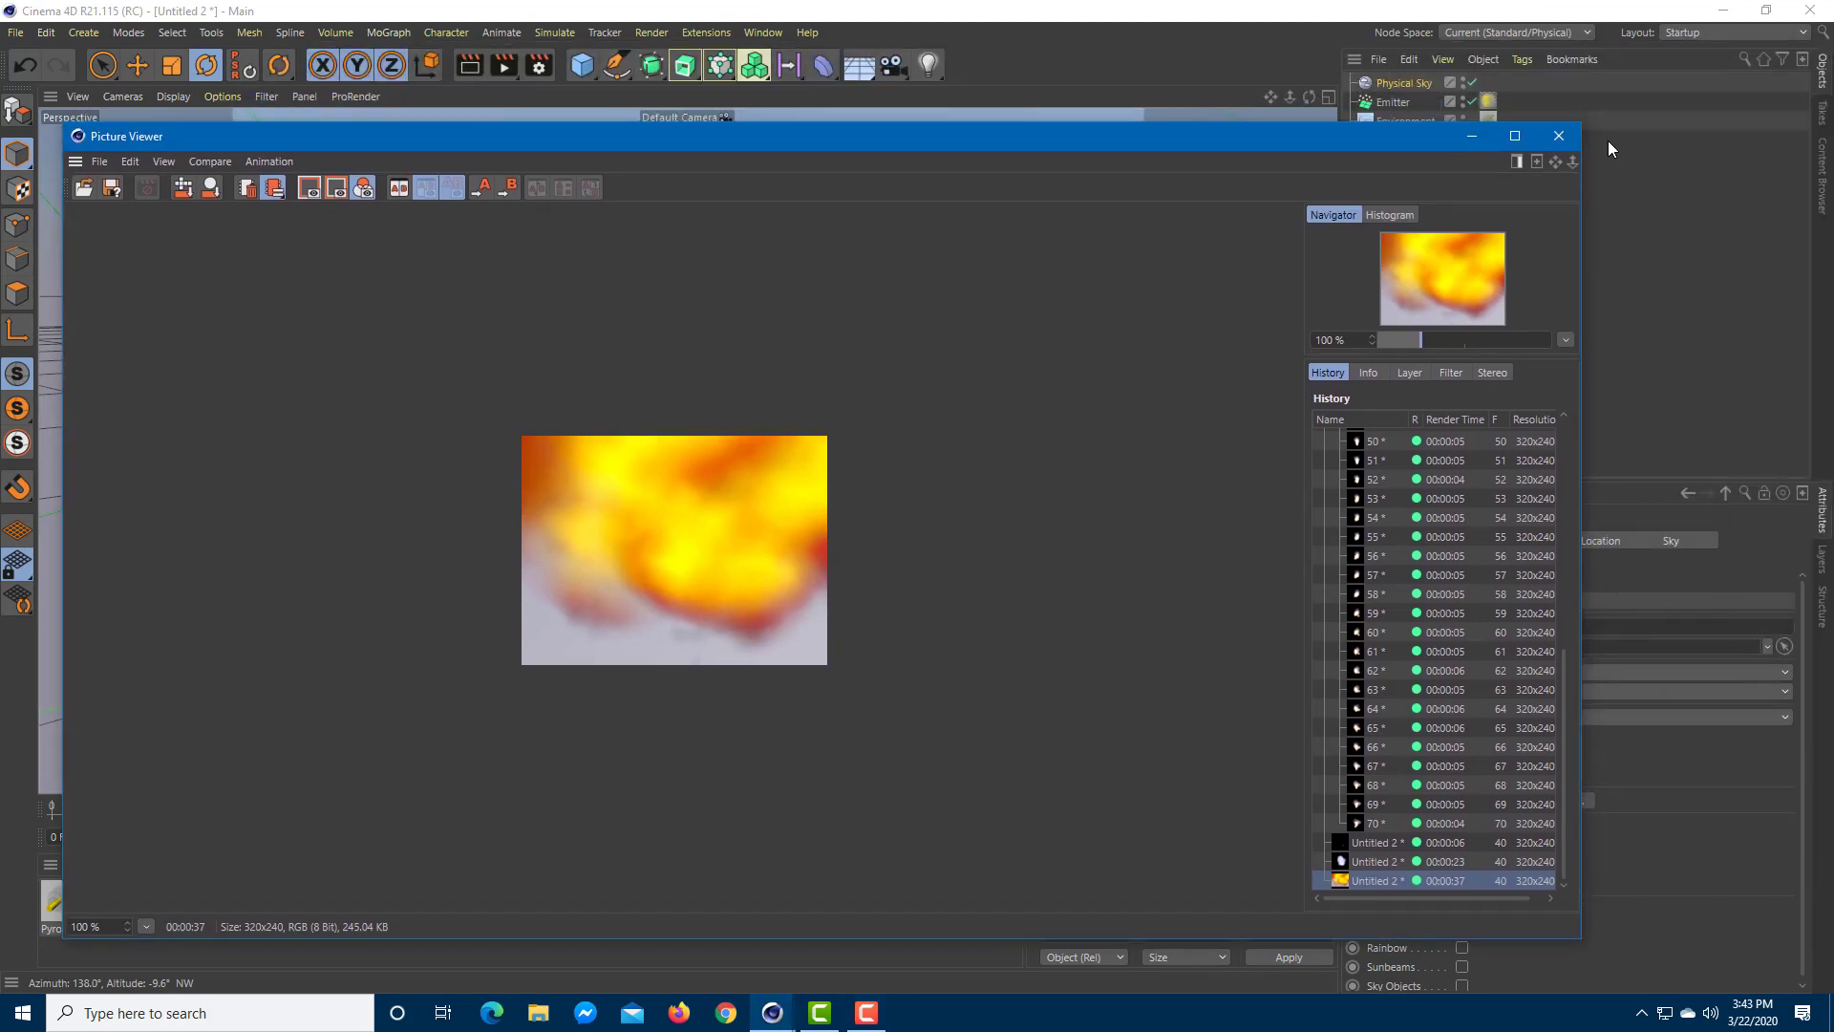
left_click(1559, 138)
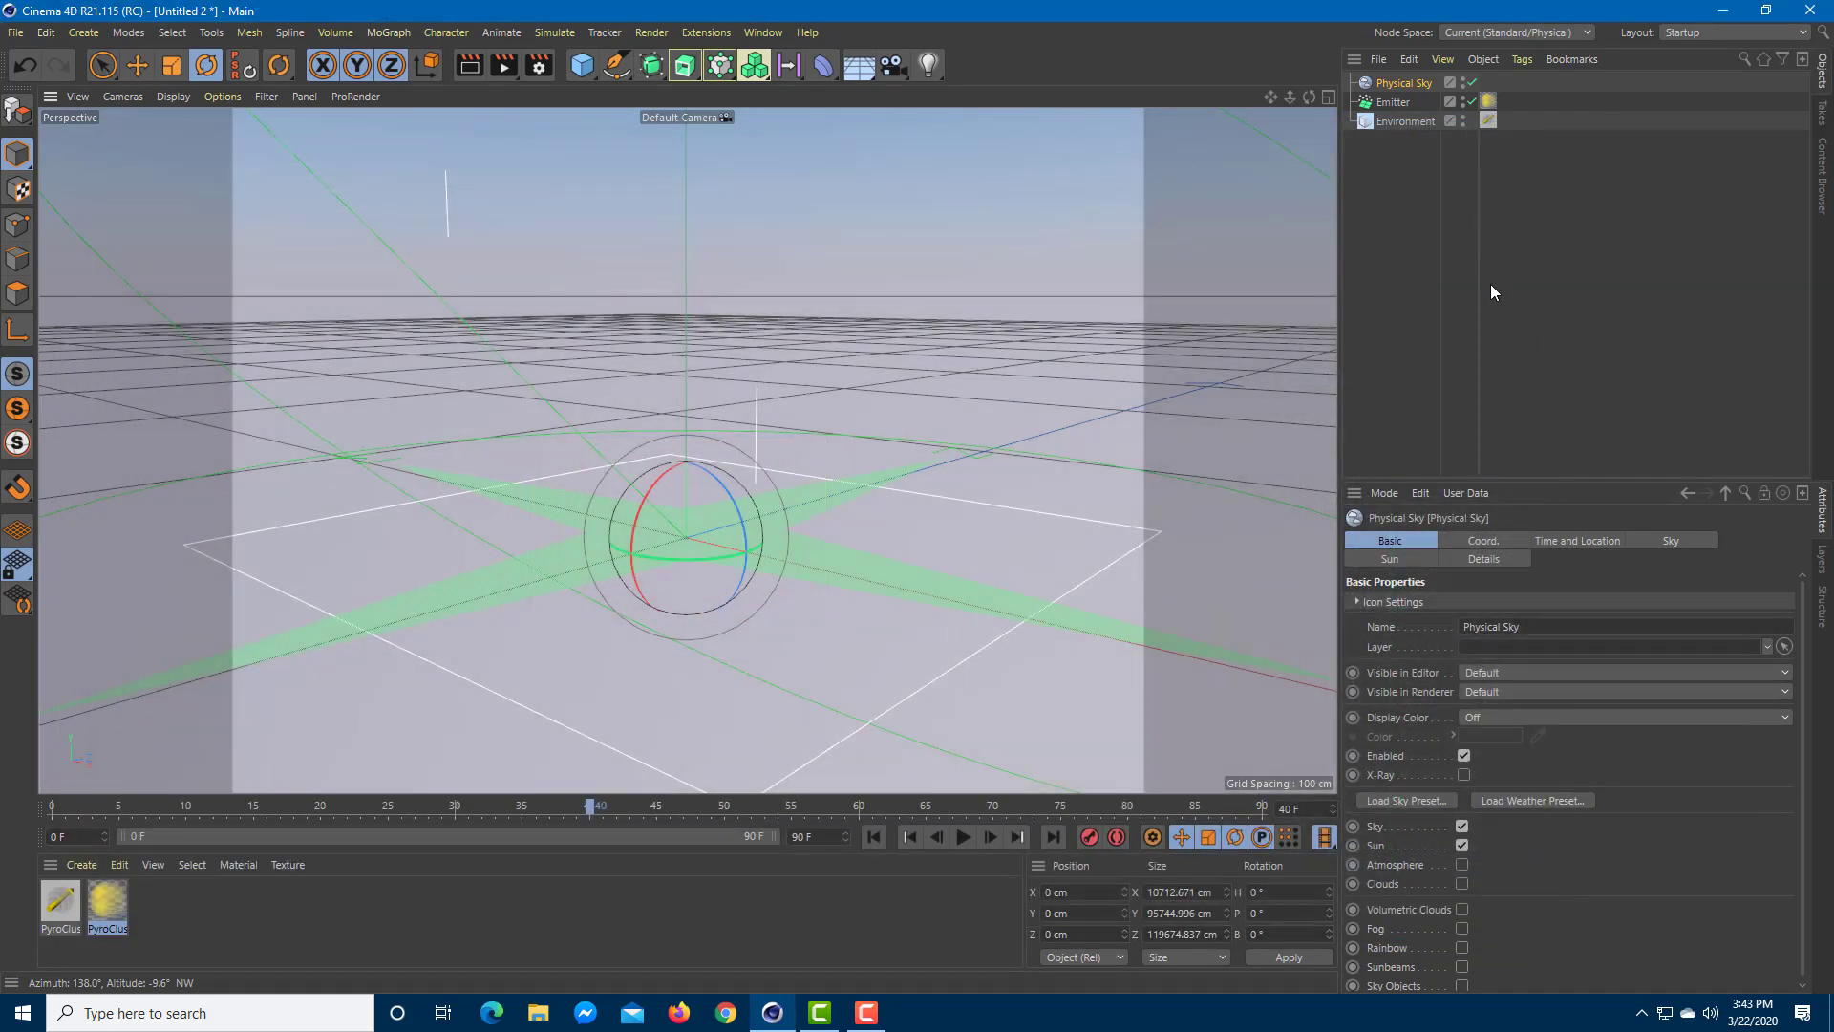